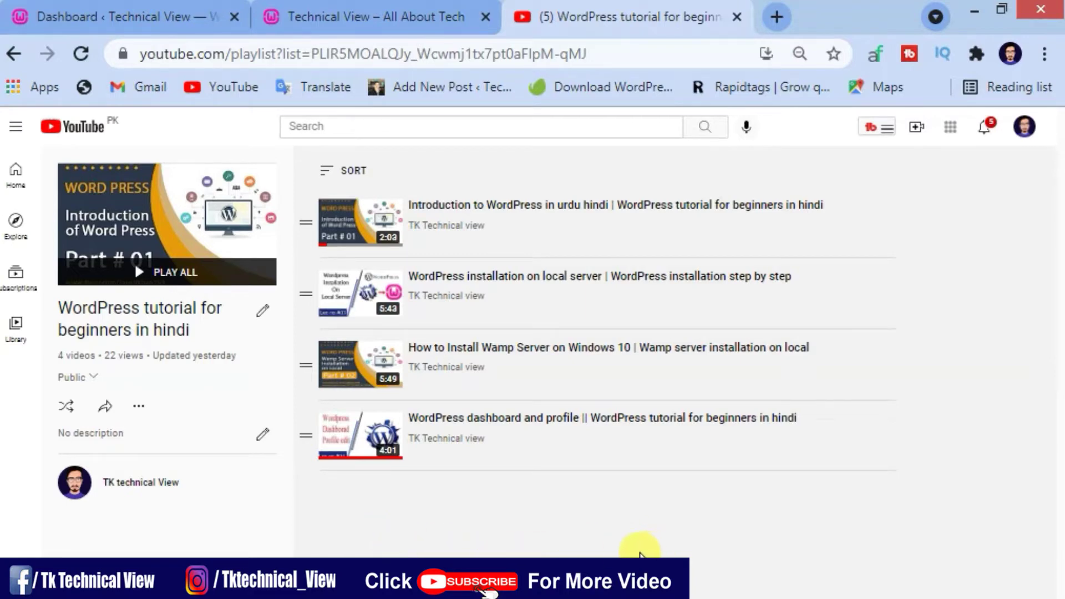
- Review the WordPress dashboard and the site's front page with its Hello world! post, then return to the dashboard
click(114, 8)
scroll(626, 394, down, 4)
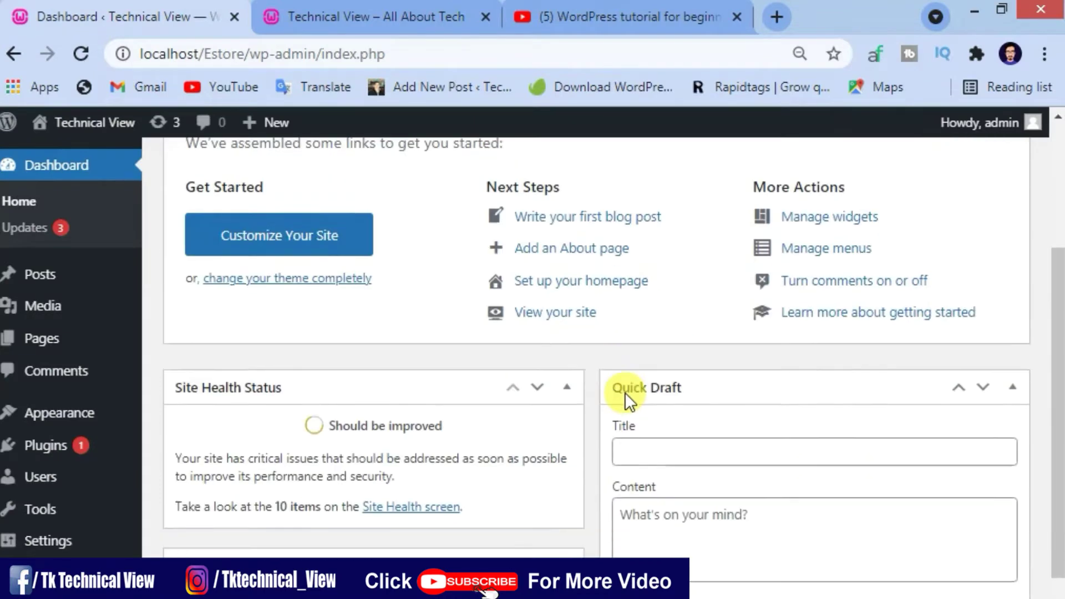
scroll(624, 392, up, 4)
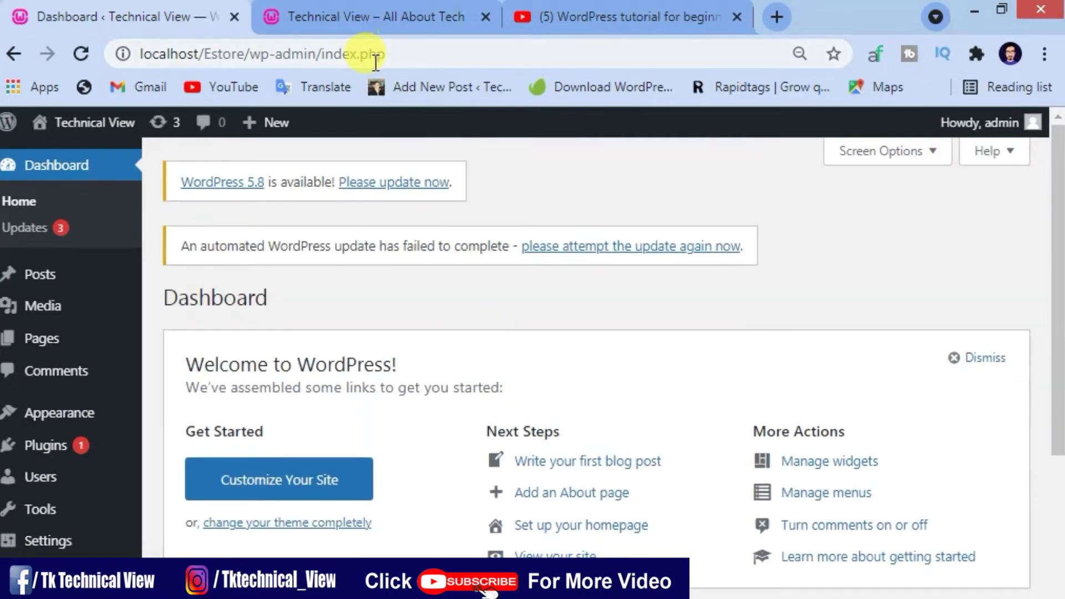
click(369, 10)
drag(191, 383, 780, 522)
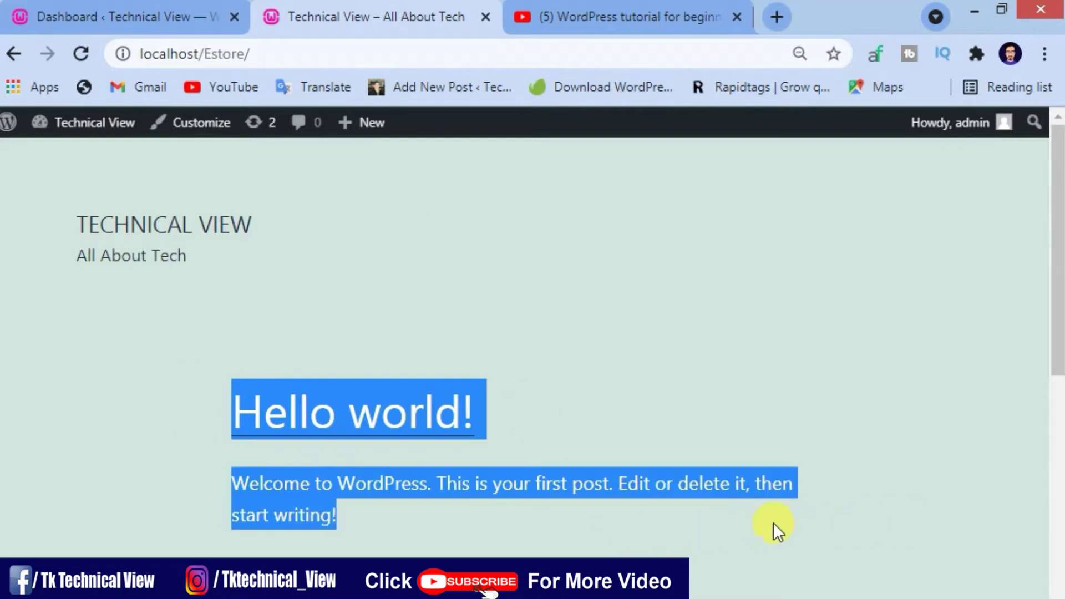
click(161, 11)
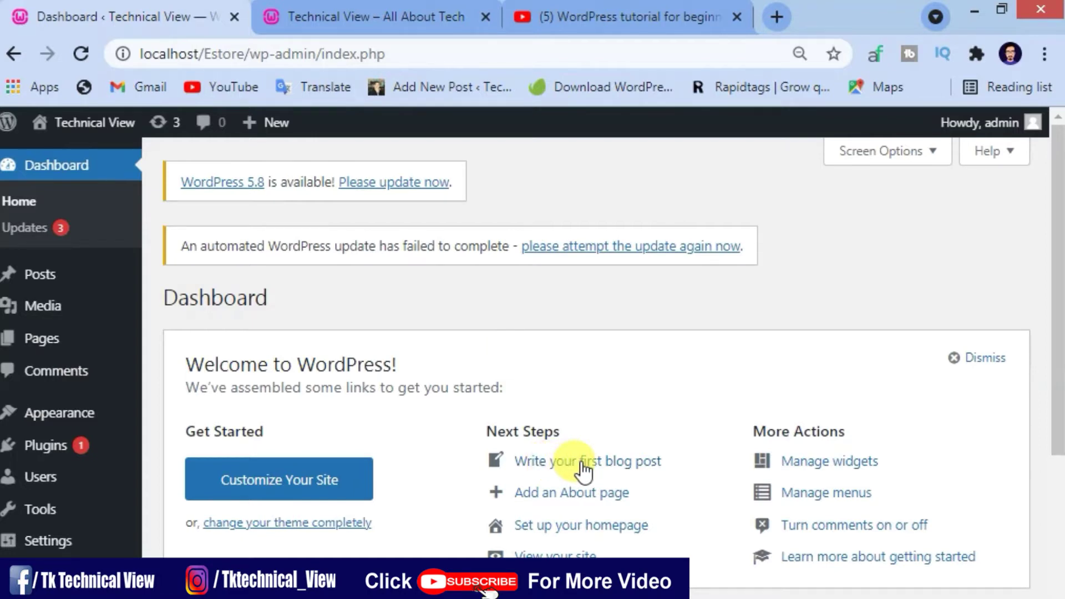
- Start a new blog post from the dashboard
click(583, 471)
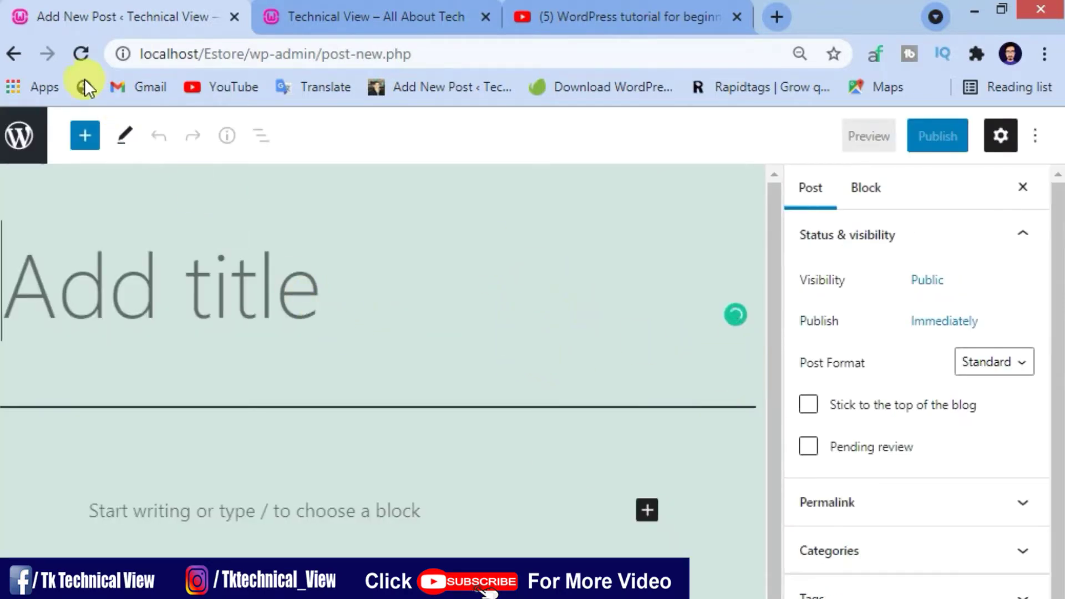
click(15, 55)
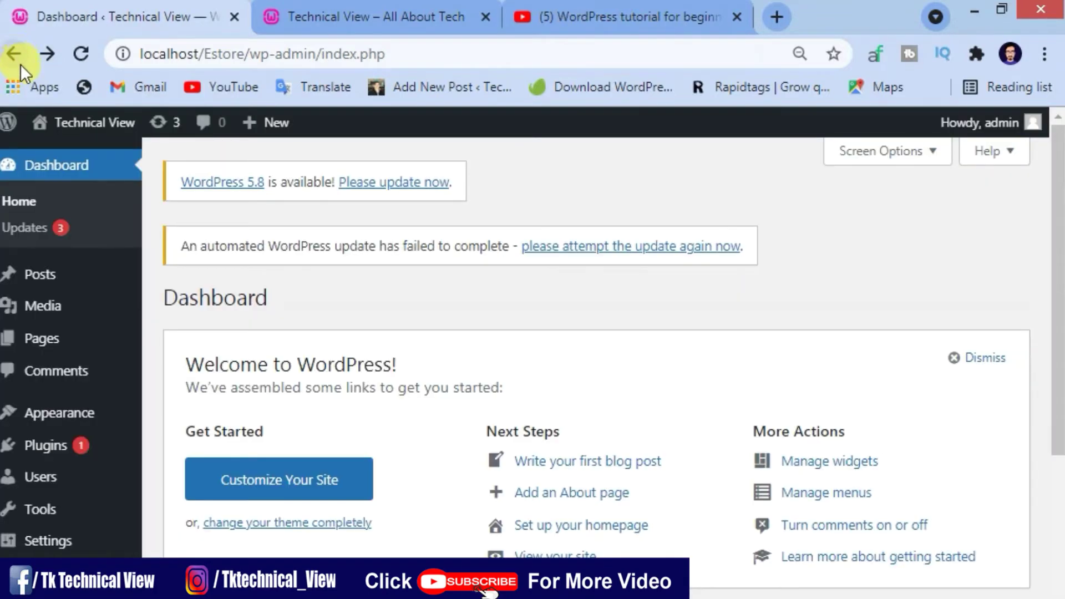
mouse_move(52, 283)
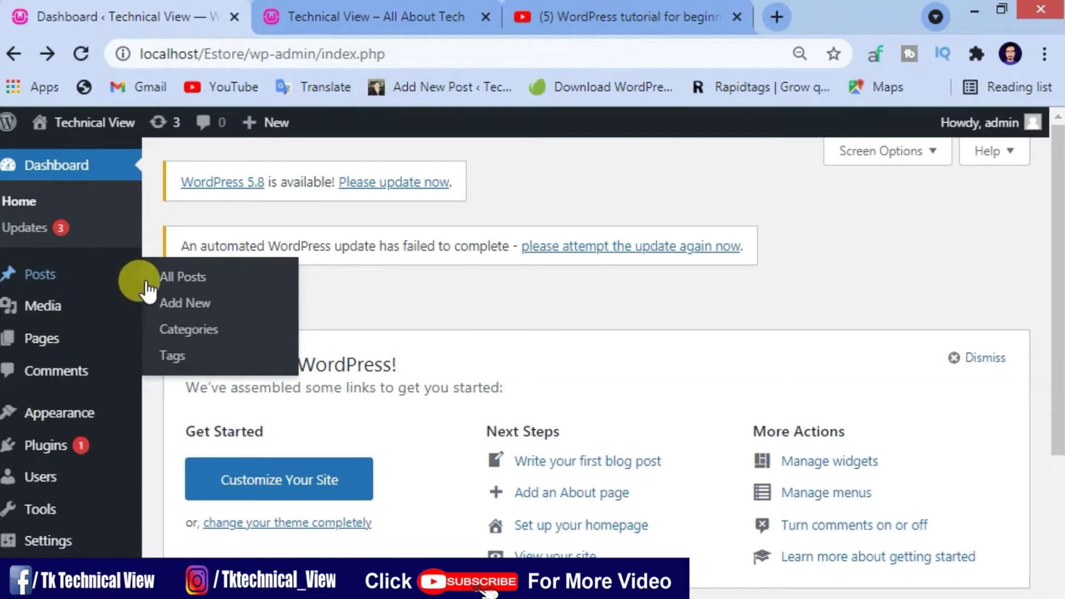
click(196, 302)
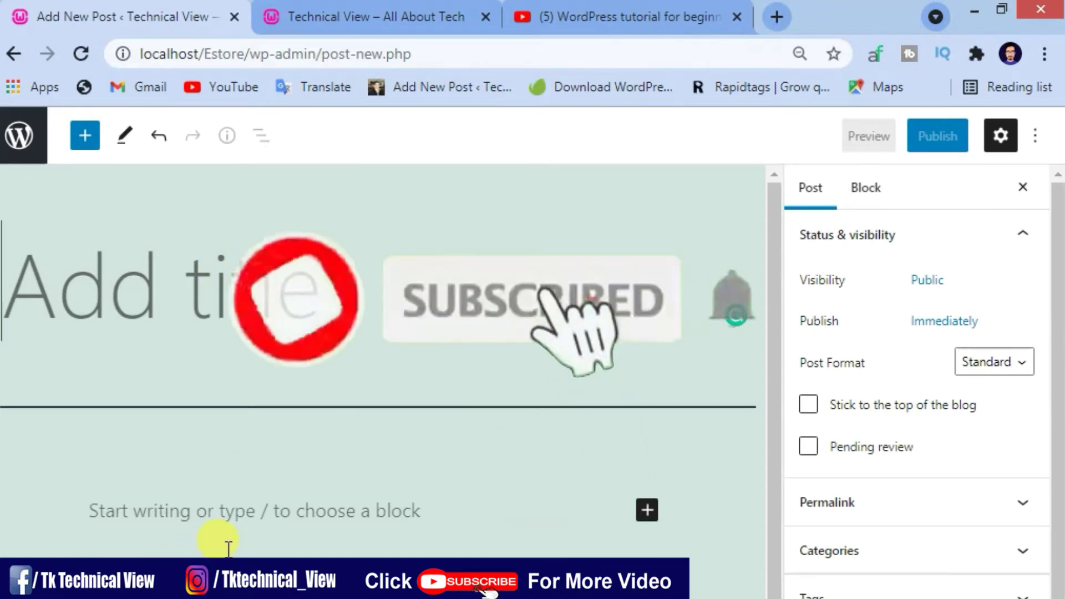
- Enter "My First Website post" as the title of the new post
text(My )
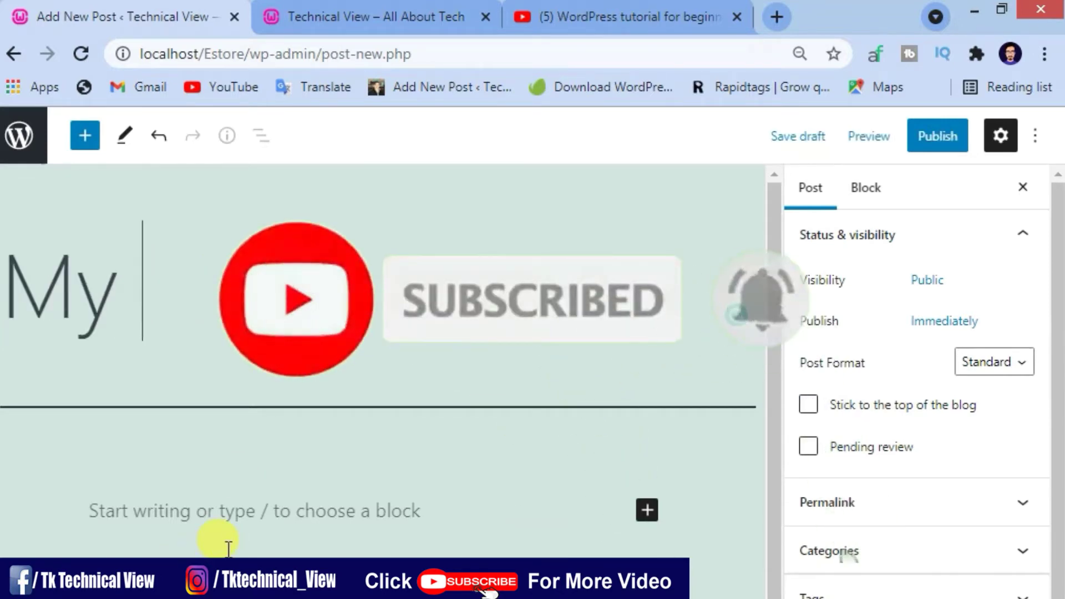
text(Fir)
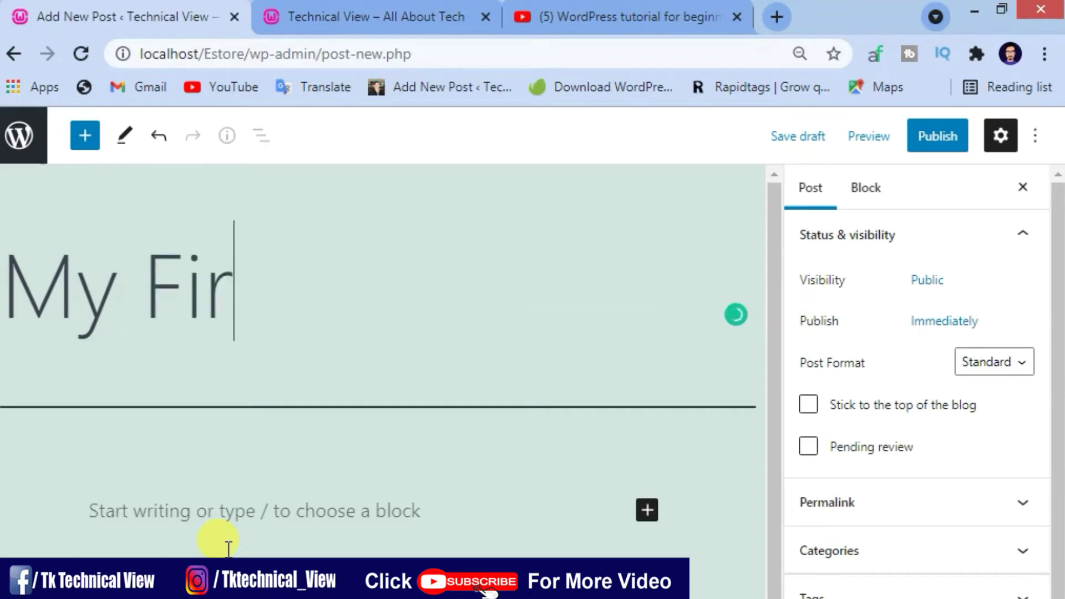
text(st )
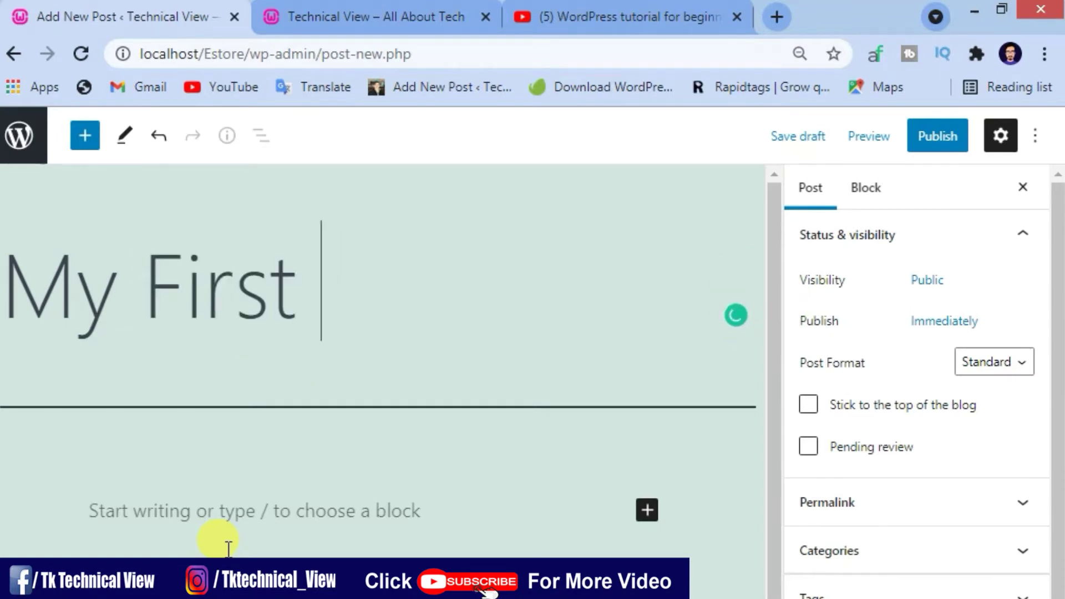
text(Web)
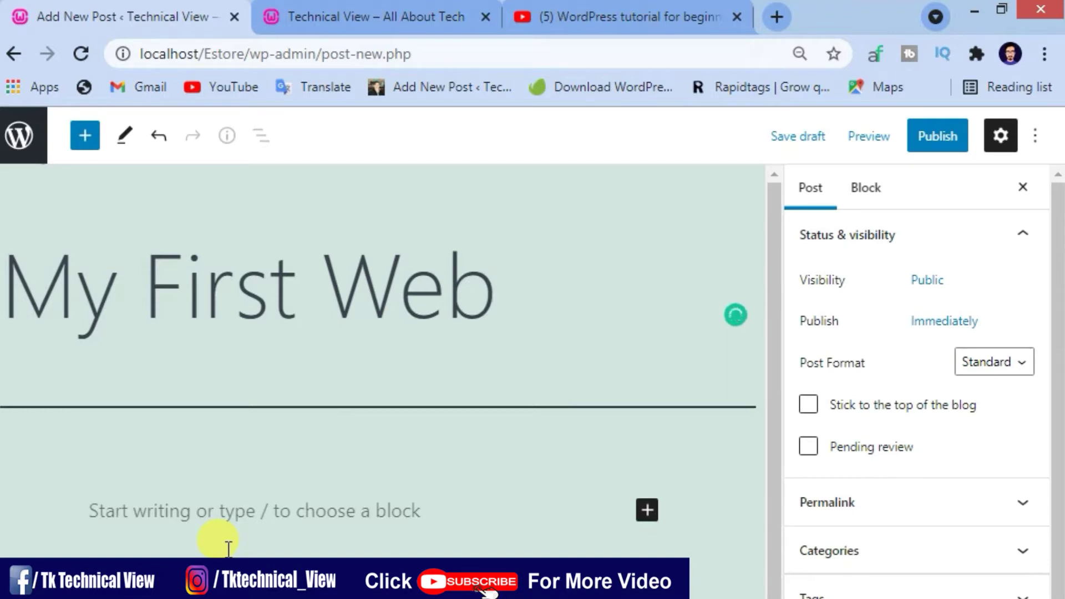
text(site )
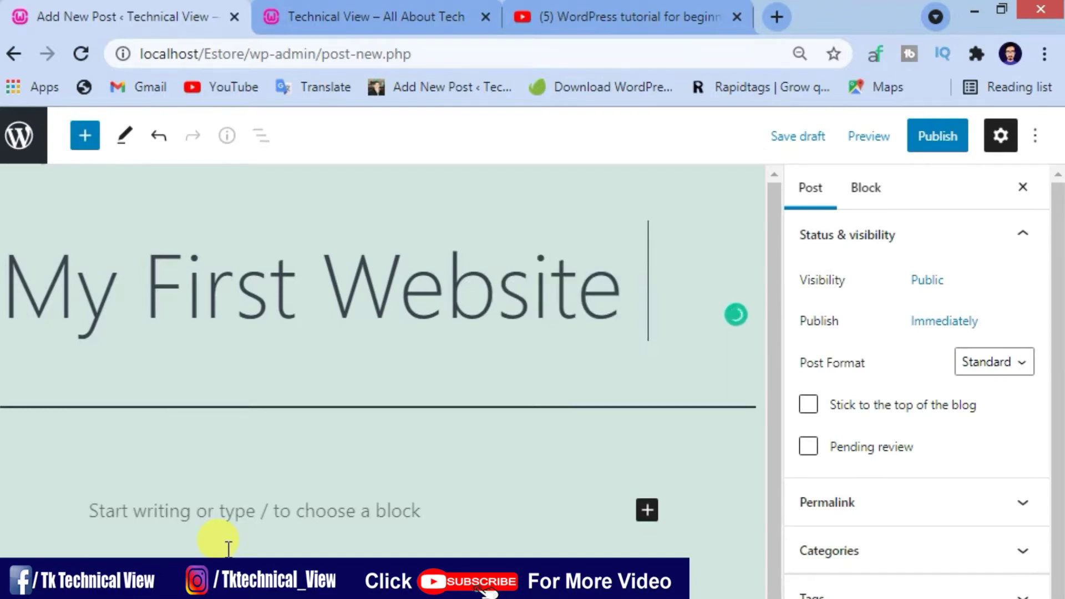
text(post)
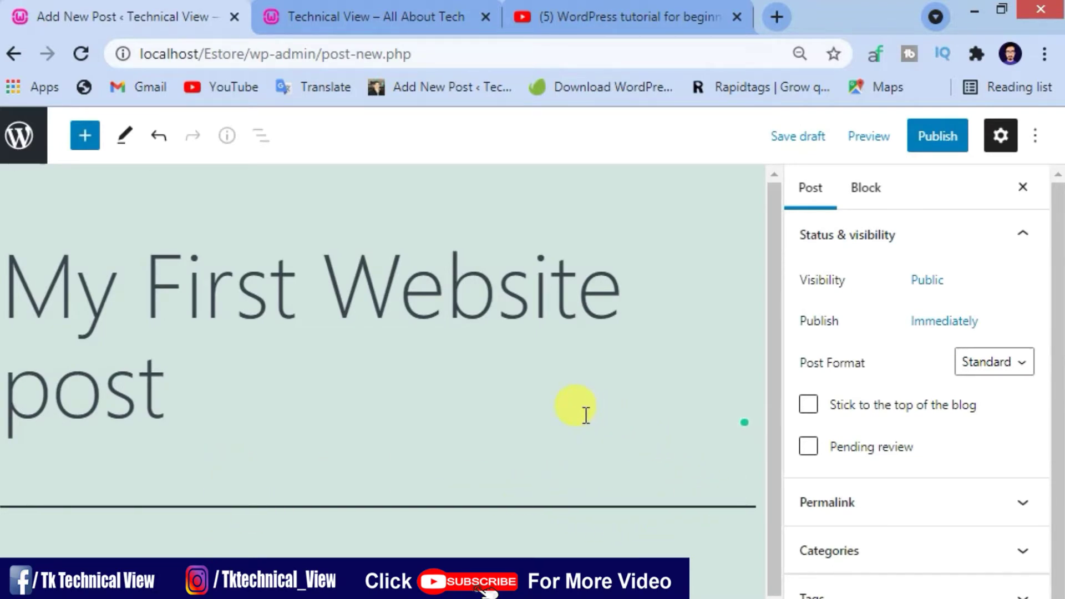
key(ctrl+minus)
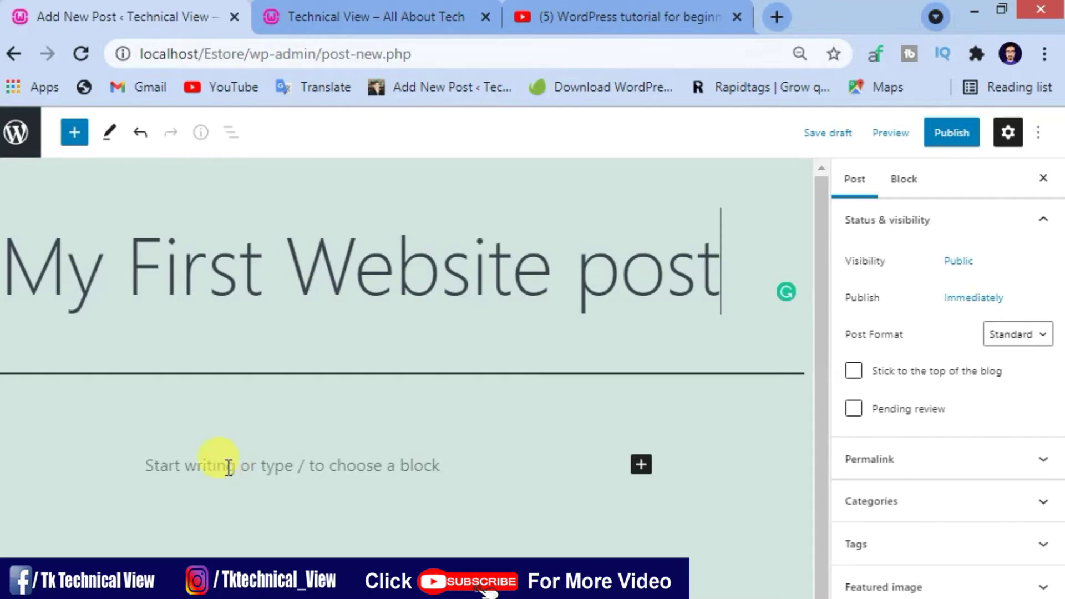
- Search the web for "dummy text" in a new browser tab and open the Lorem Ipsum site lipsum.com
key(ctrl+t)
text(d)
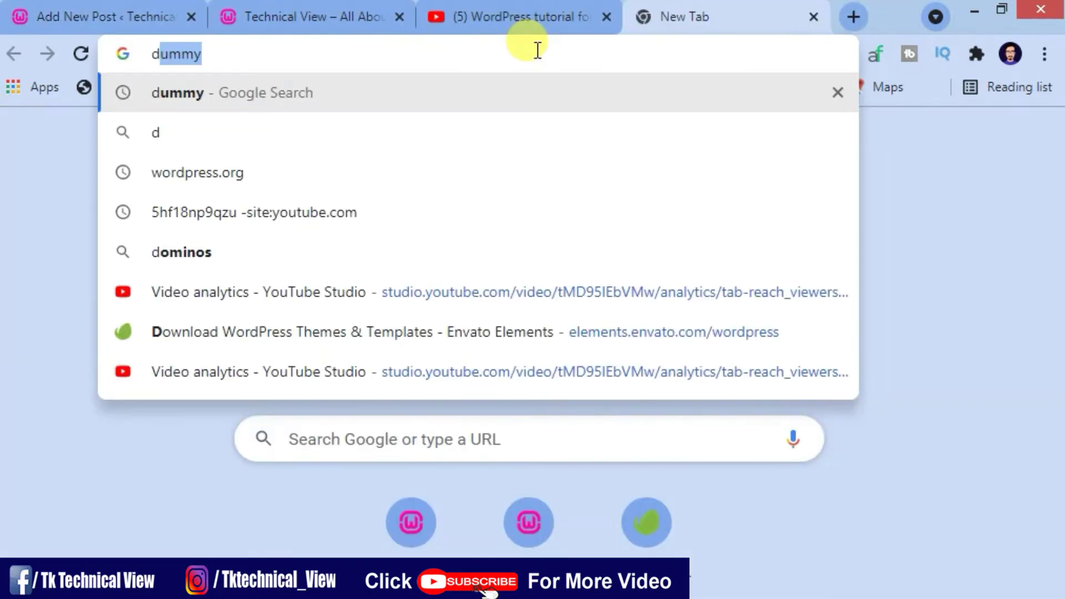
text(umy t)
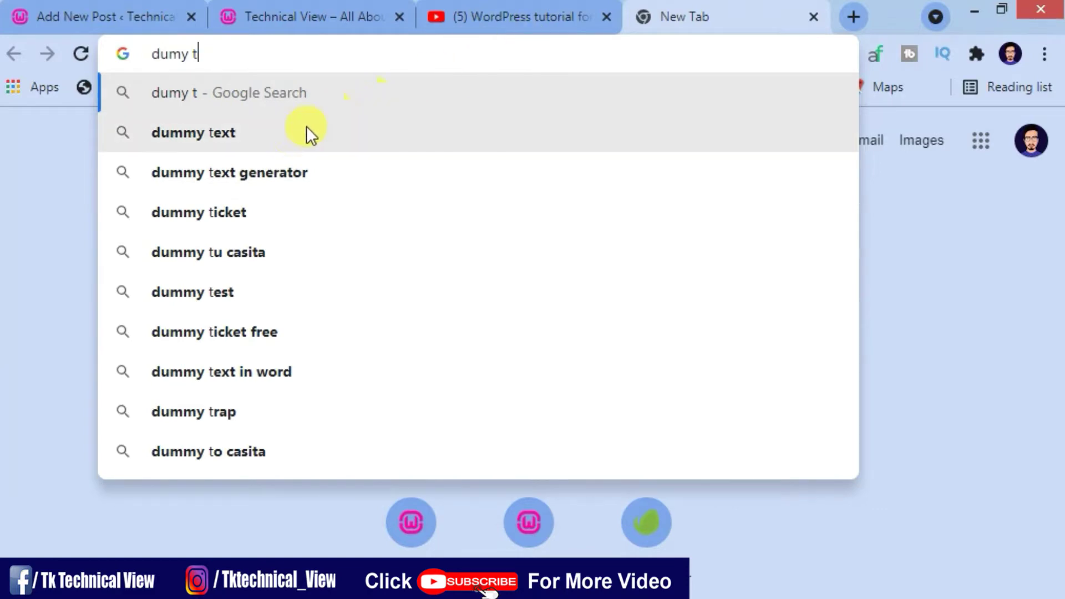
click(282, 144)
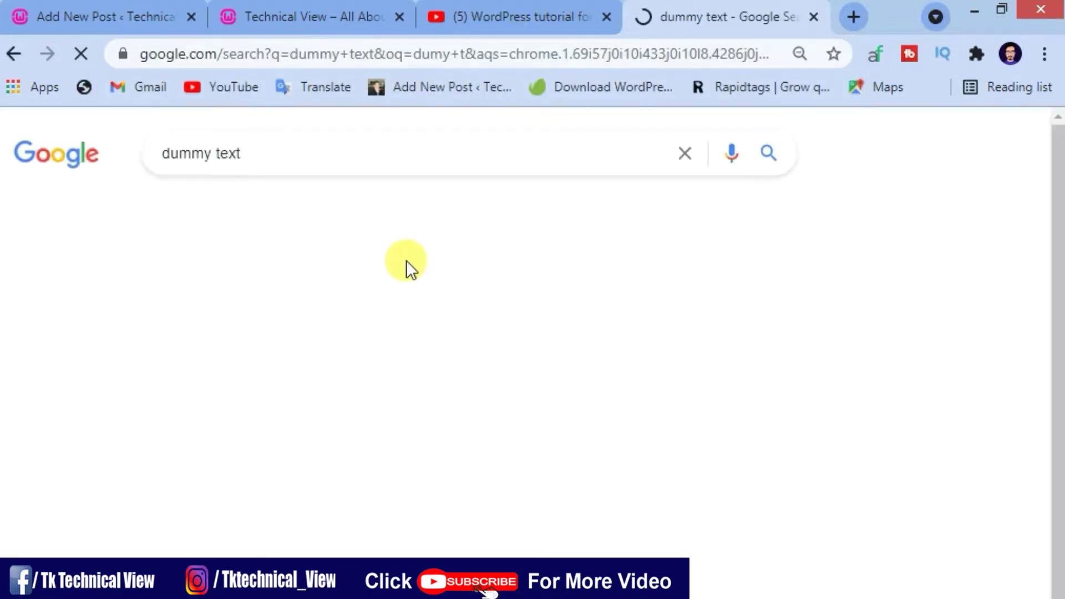
click(548, 282)
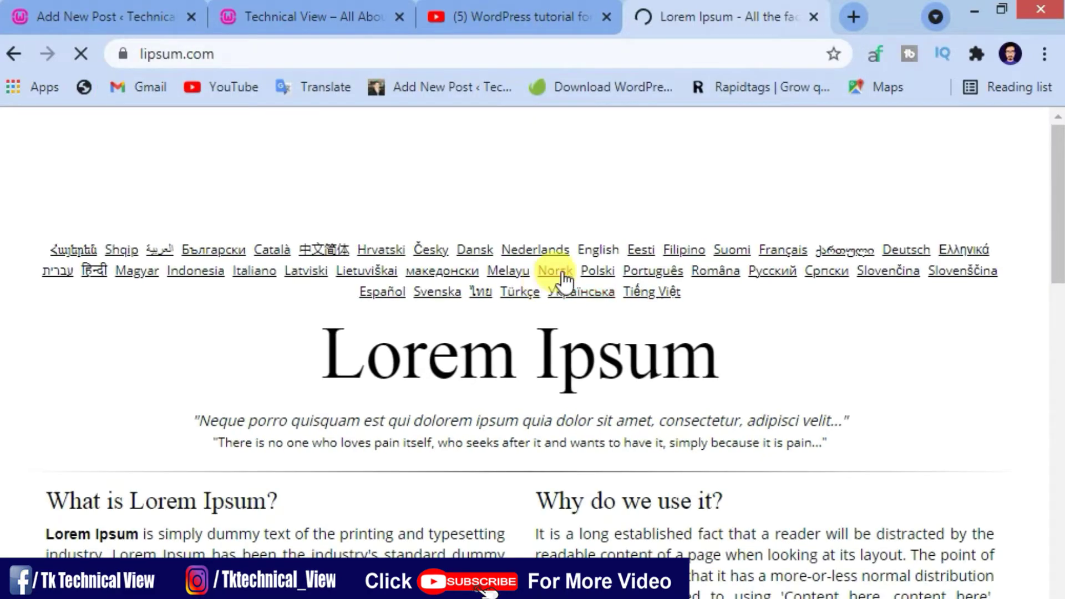
- Copy the "What is Lorem Ipsum?" paragraph together with the "Why do we use it?" section, and close the page
scroll(397, 289, down, 4)
drag(33, 285, 60, 283)
key(ctrl+c)
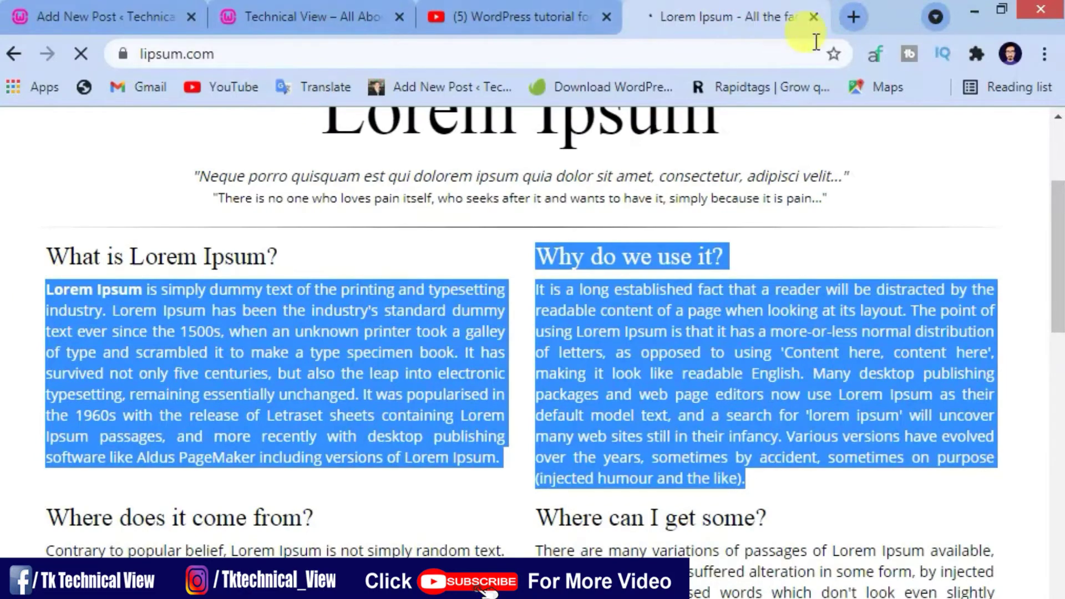
click(813, 16)
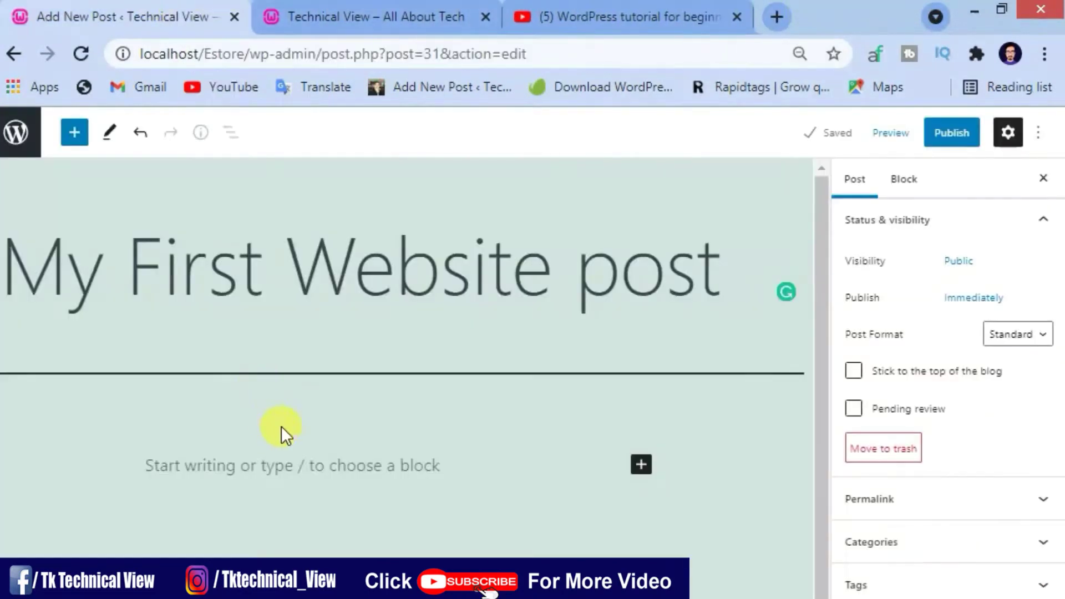
- Paste the copied Lorem Ipsum text into the body of the post and deselect the block
click(220, 472)
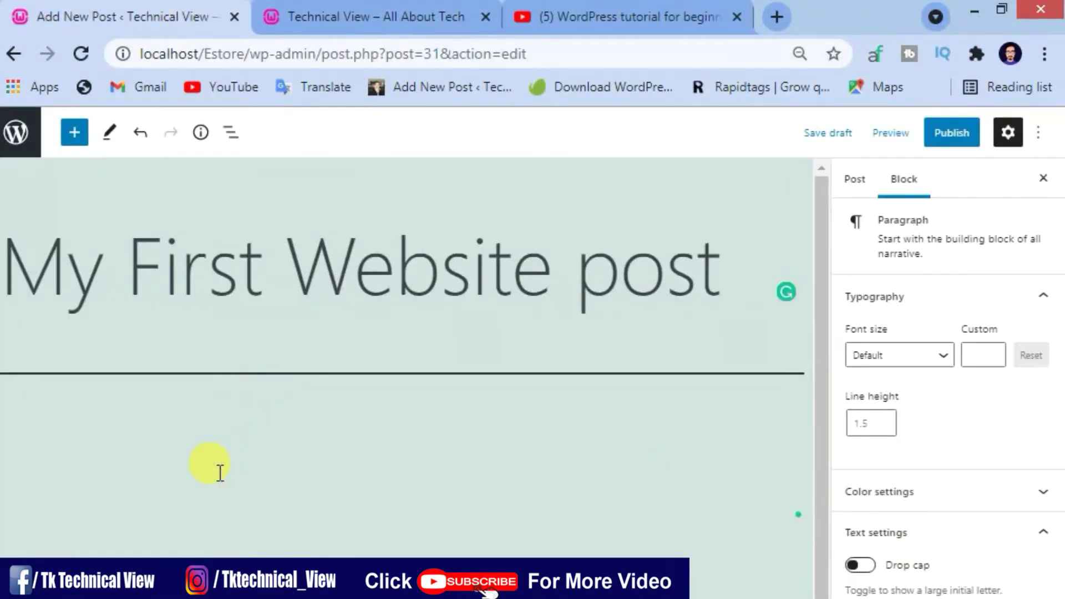
key(ctrl+v)
scroll(220, 464, up, 6)
scroll(249, 466, down, 4)
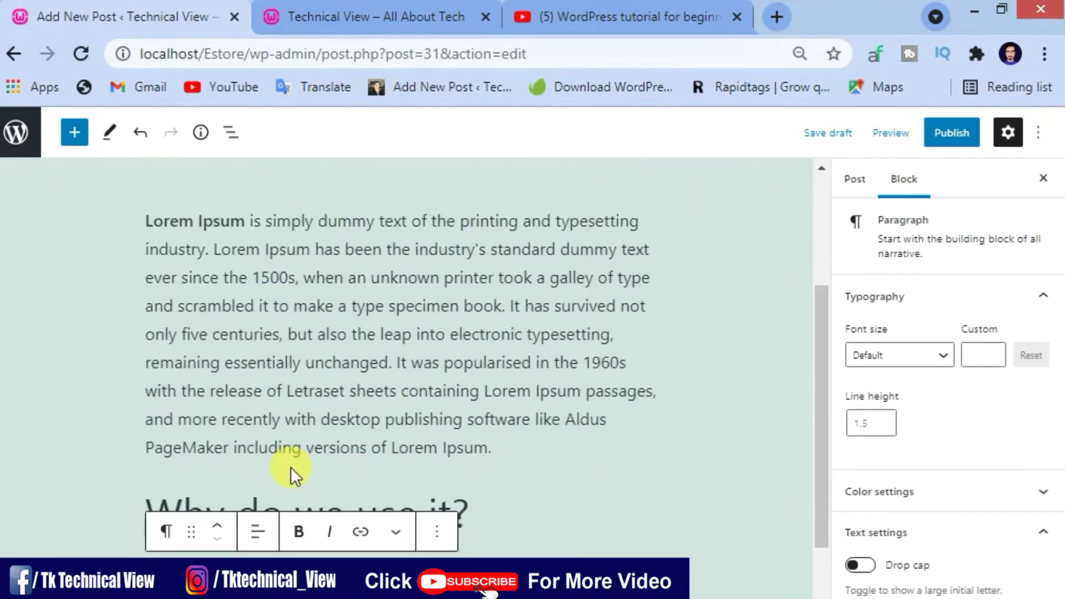
scroll(311, 471, up, 4)
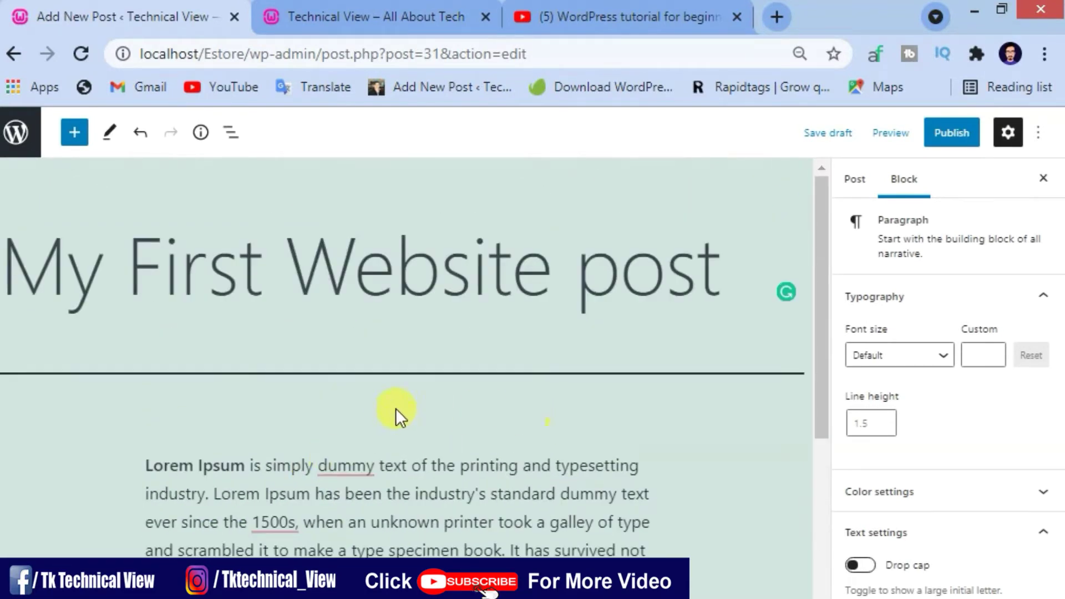
click(366, 430)
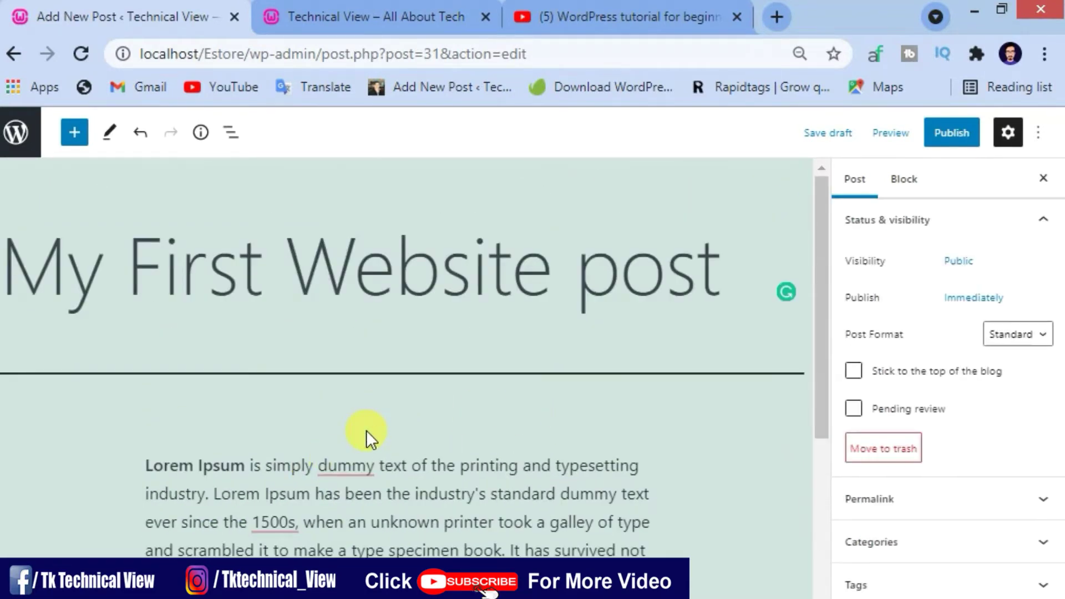
key(ctrl+s)
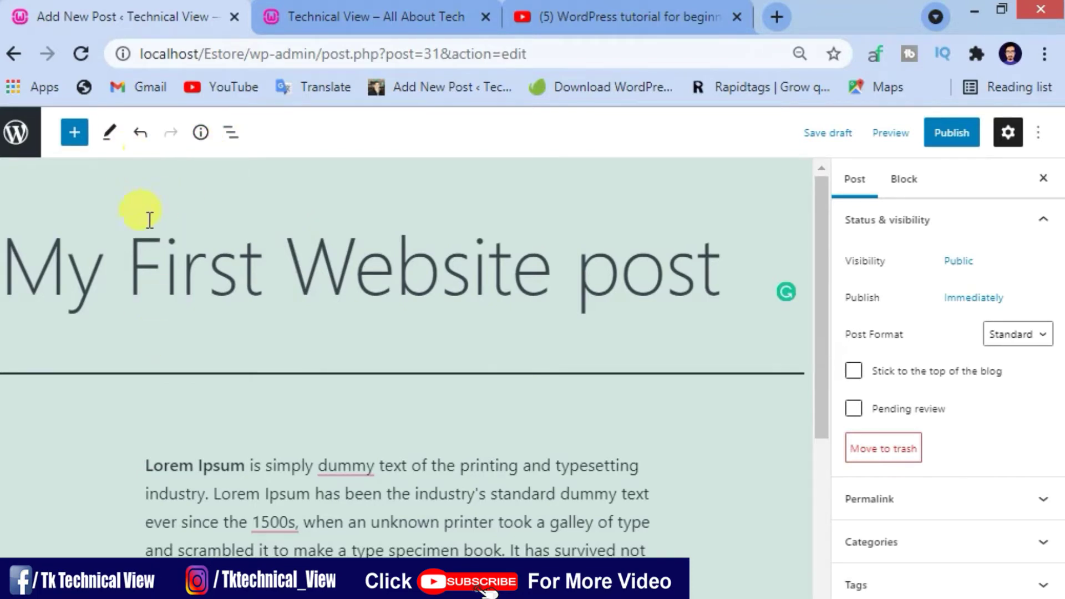
- Show the available blocks, then undo the pasting of the body text and redo it
click(74, 146)
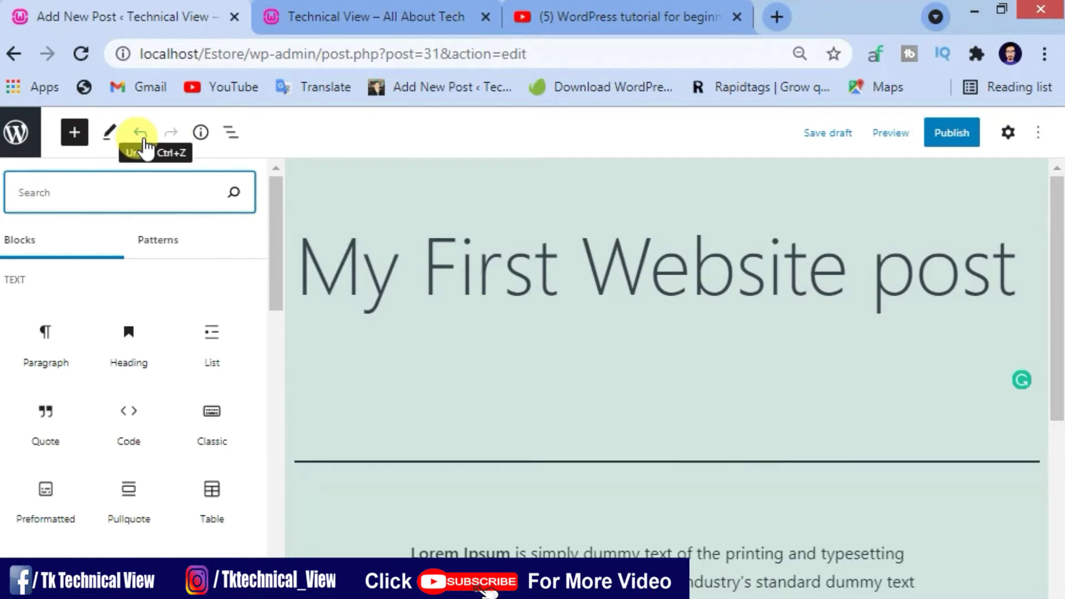
click(145, 147)
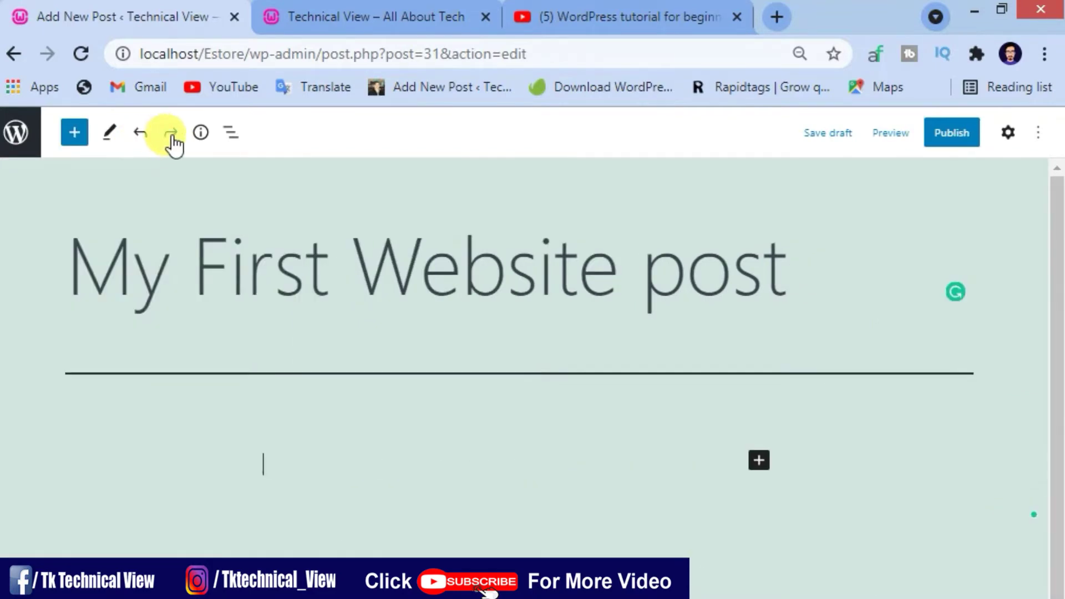
click(171, 134)
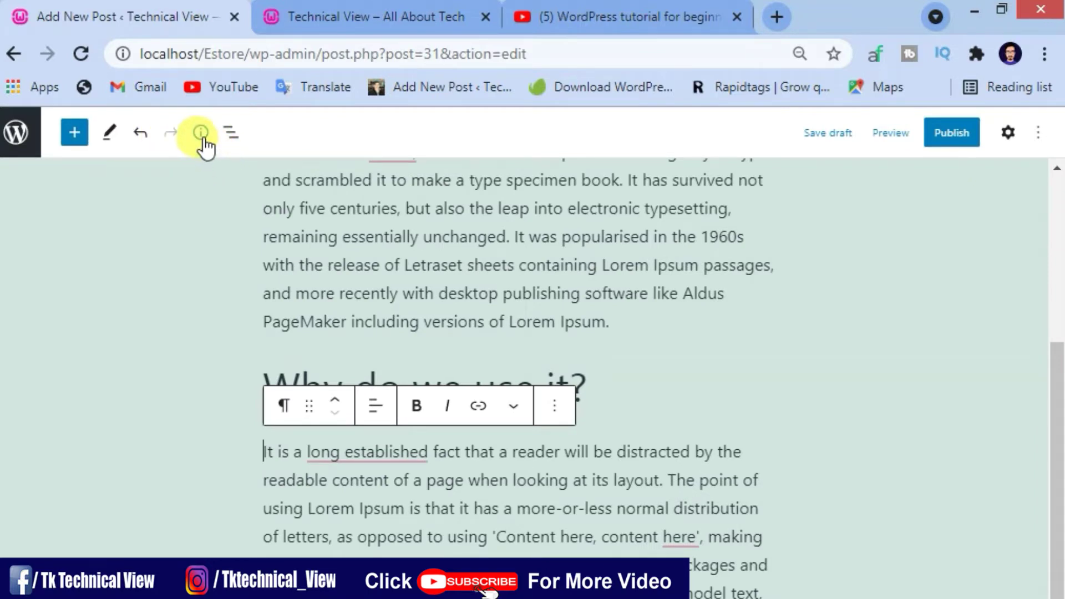
- Inspect the post's details and document outline, and go to the heading block through the block list
click(203, 138)
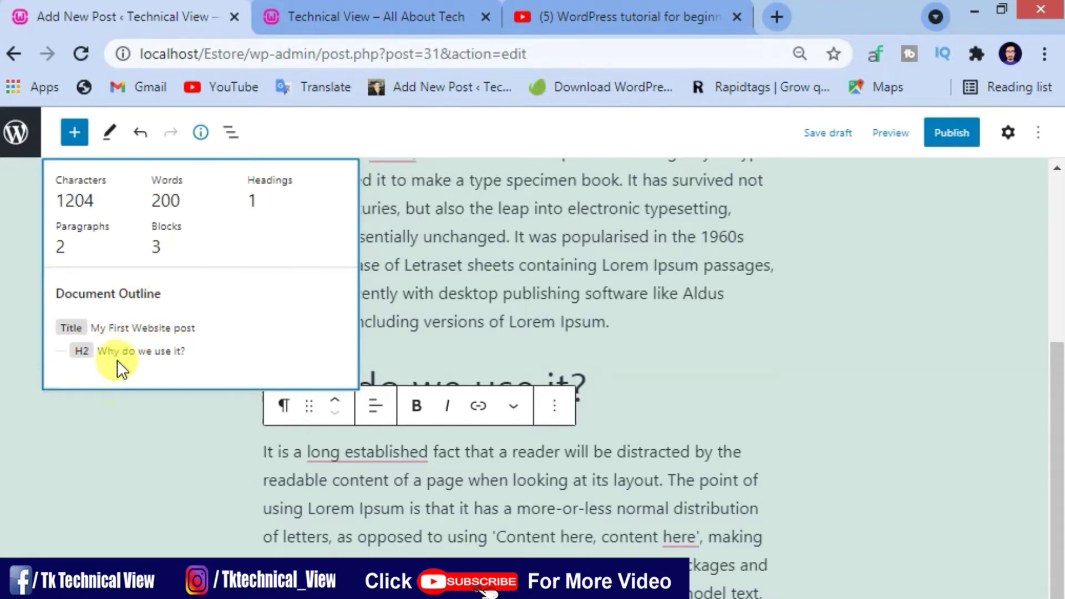
click(227, 137)
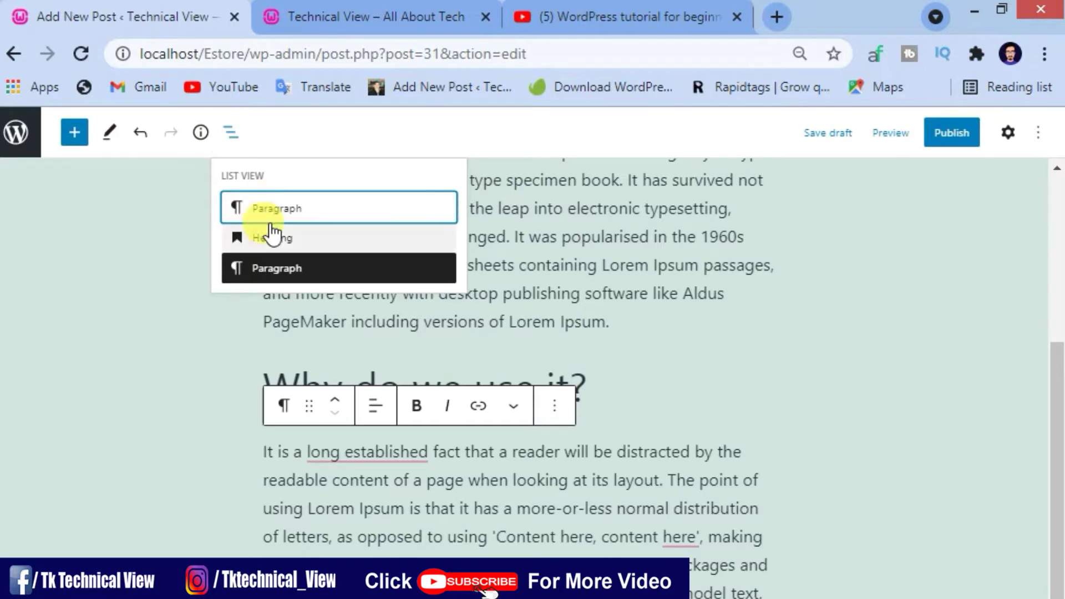
click(272, 239)
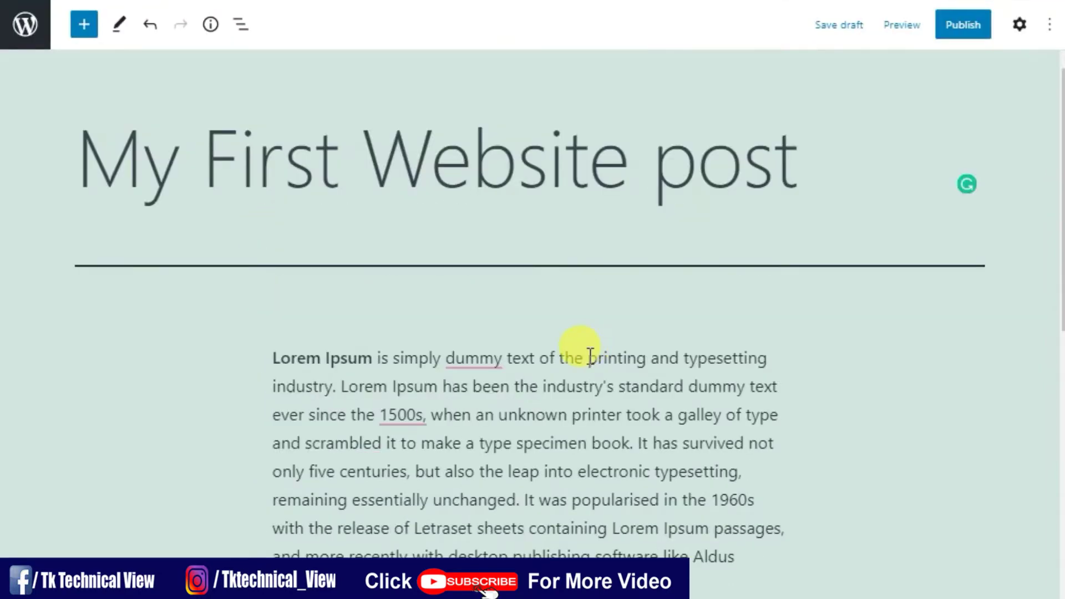
- Make the word "printing" in the first paragraph bold, and switch italic on and off again
drag(590, 354, 647, 357)
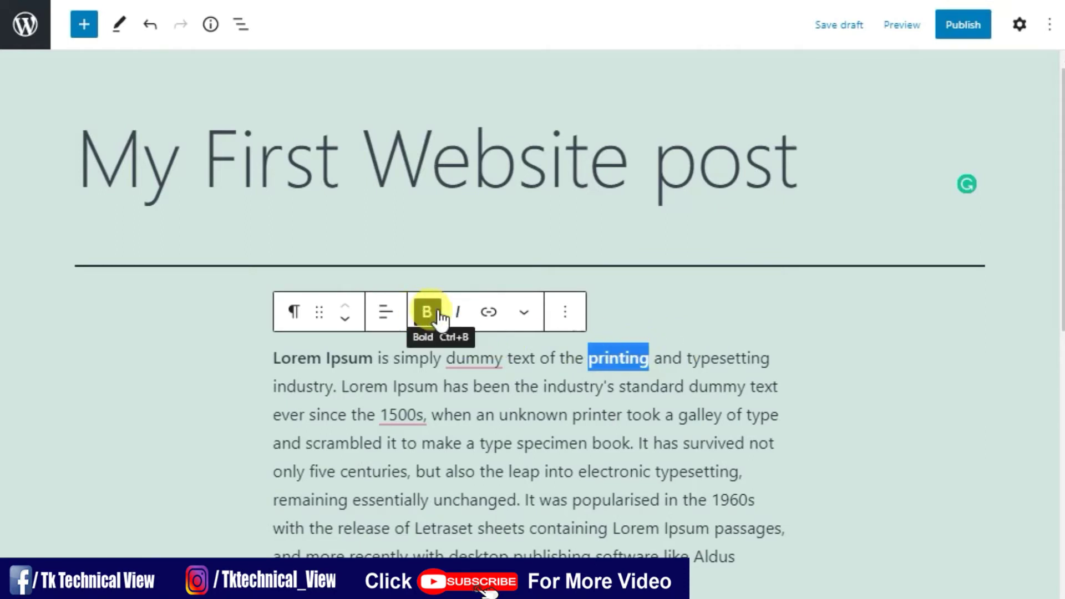
click(459, 312)
click(459, 314)
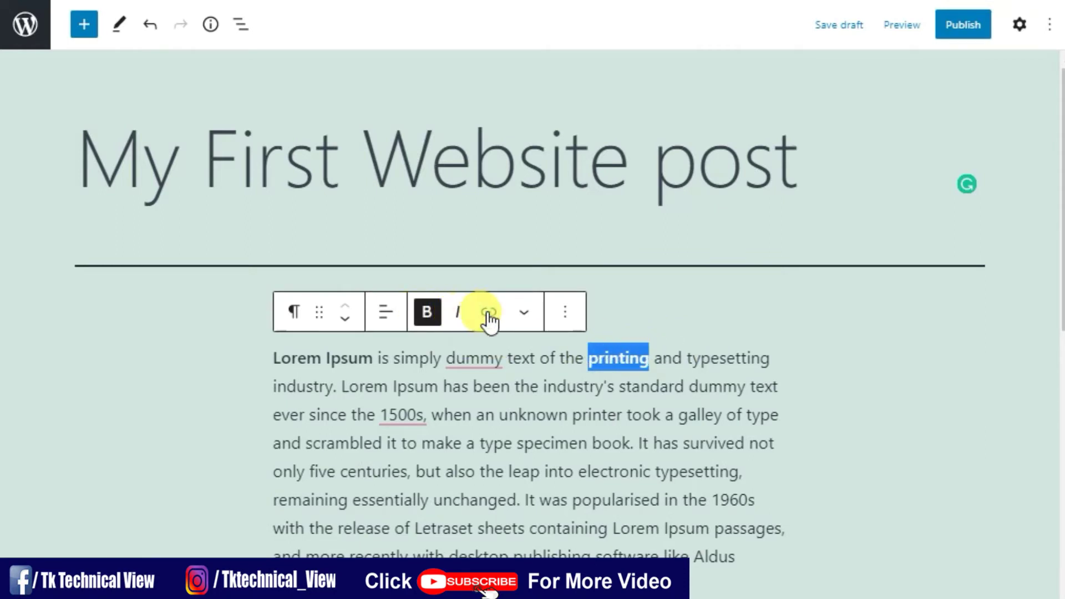
- Try subscript and superscript formatting on the word "printing", and remove both formats
click(536, 319)
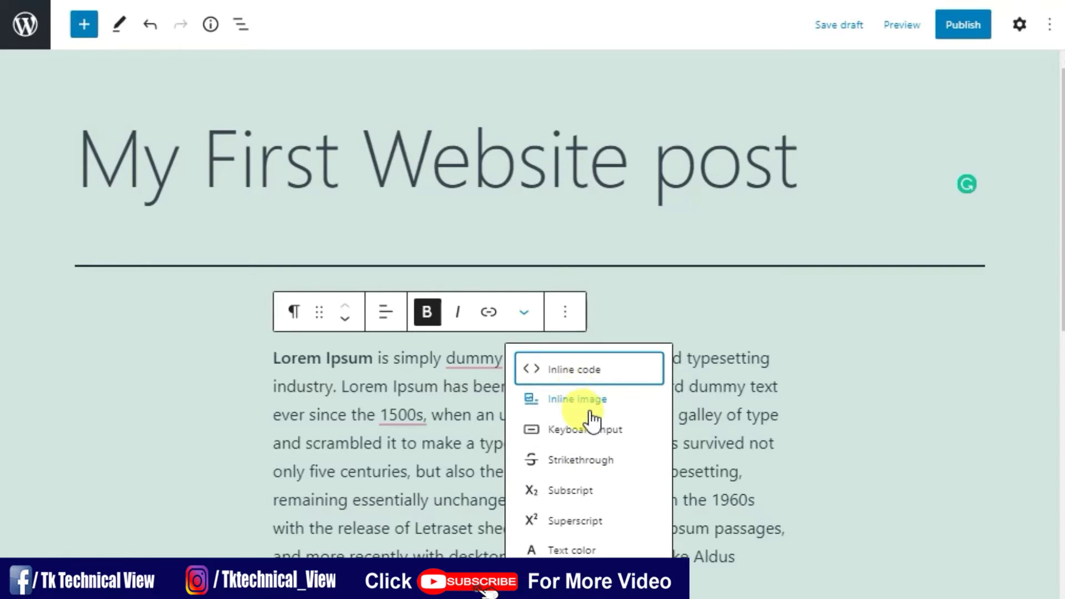
click(570, 499)
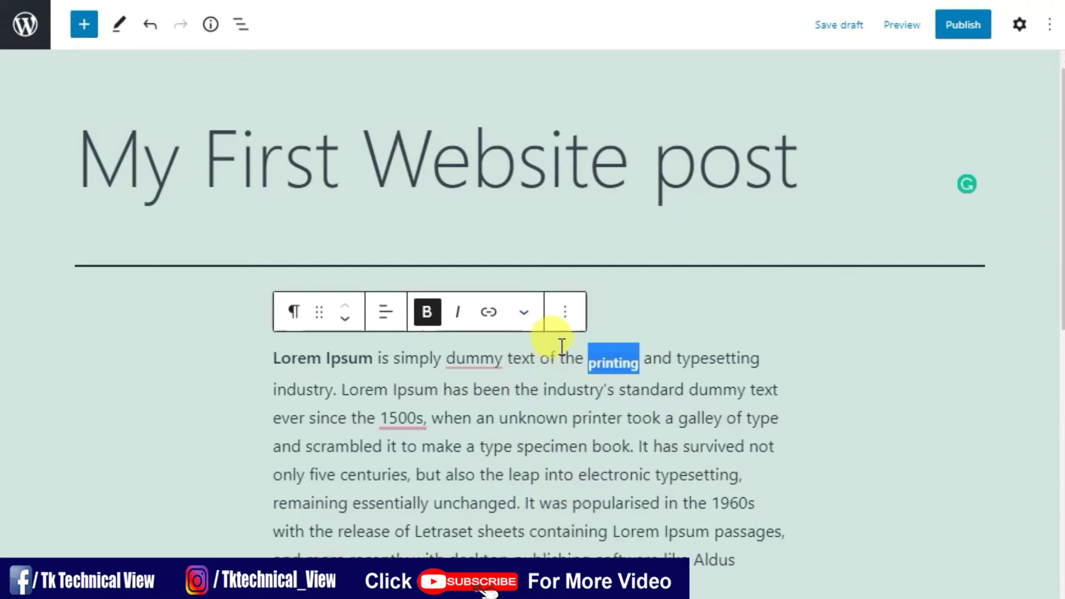
click(524, 312)
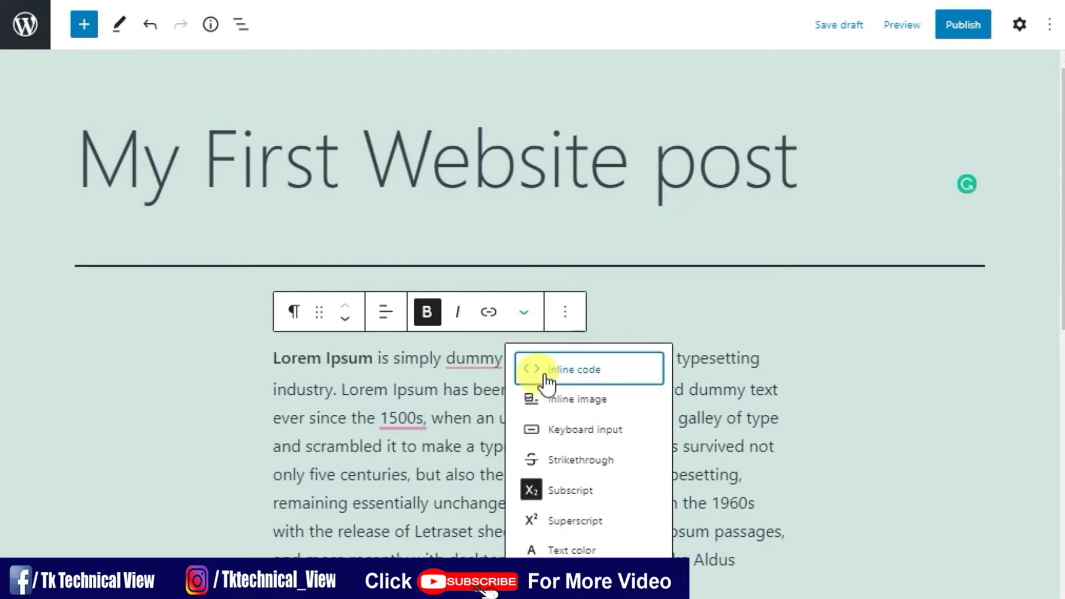
click(561, 520)
click(525, 312)
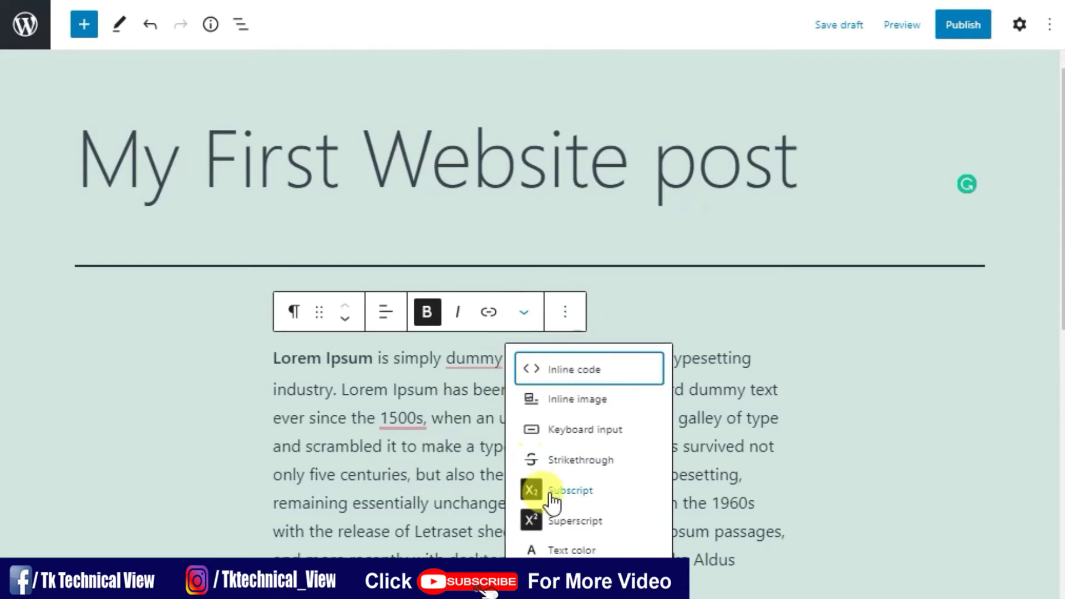
click(553, 522)
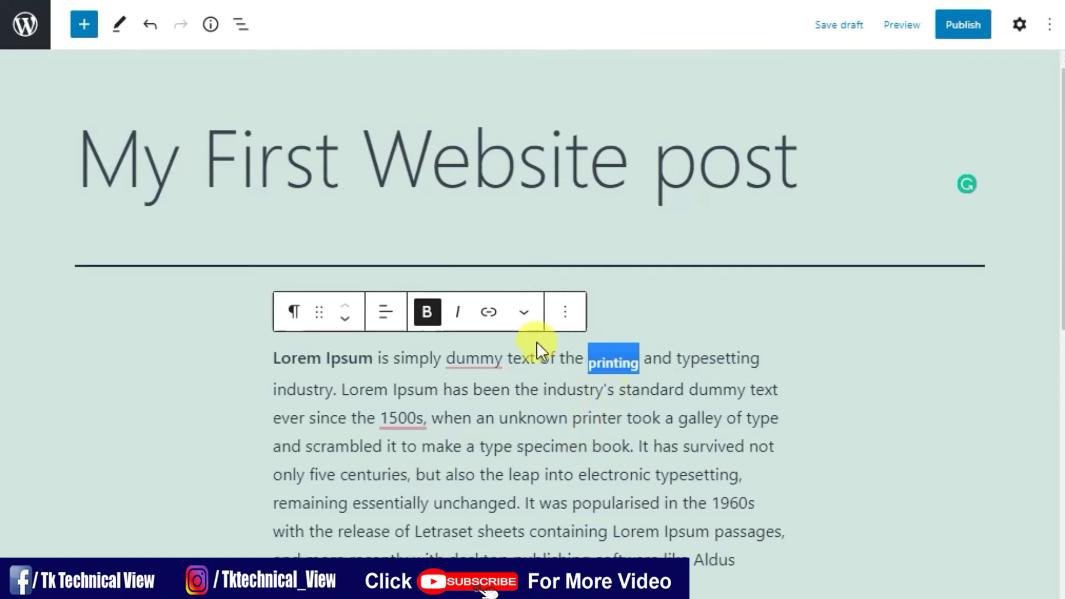
click(524, 312)
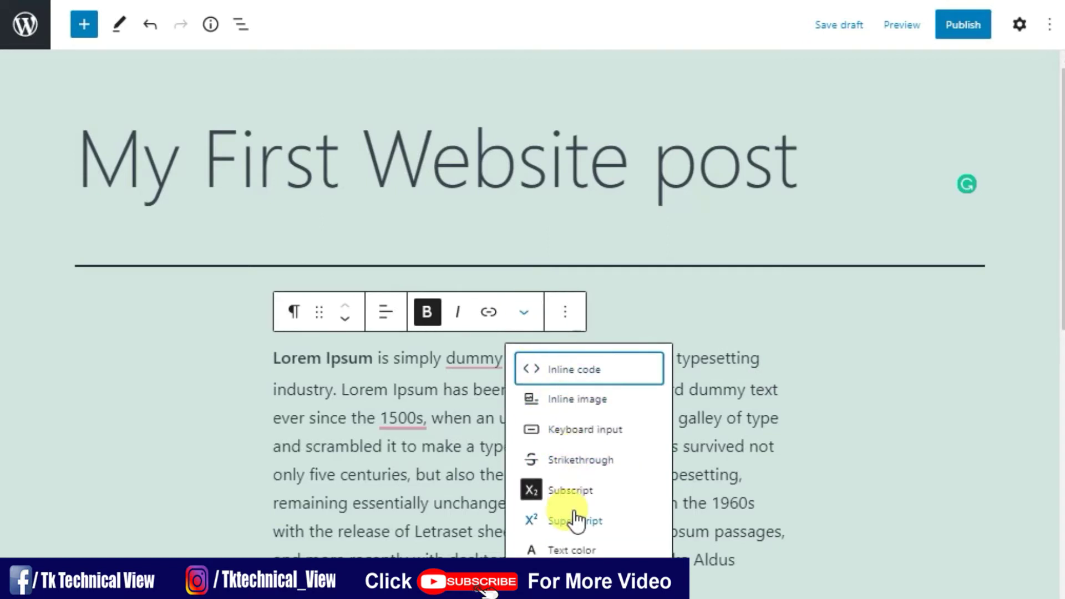
click(571, 491)
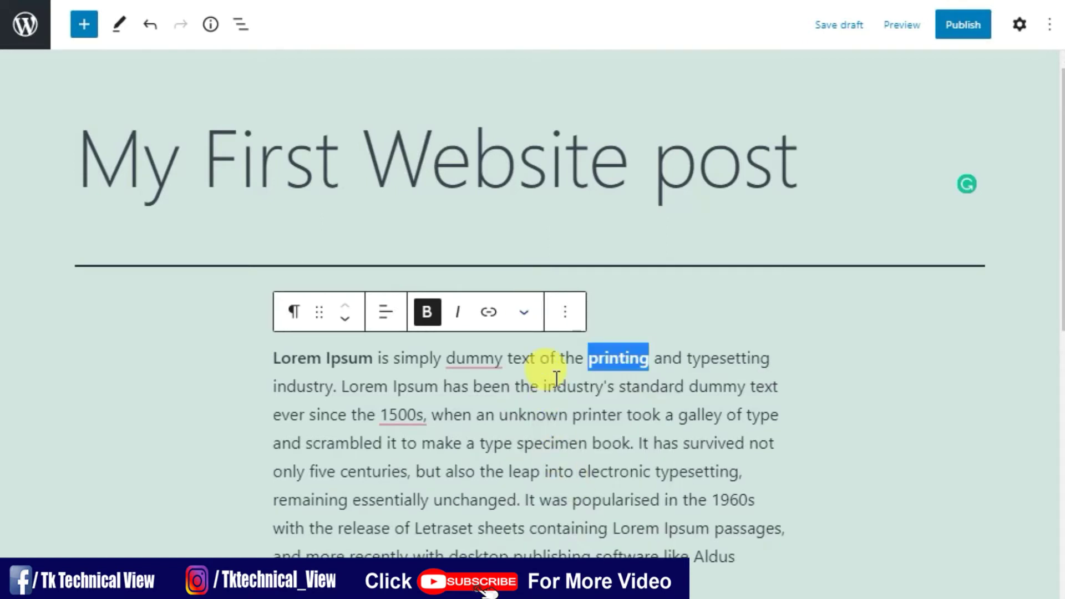
- Apply superscript alone to the word "printing", then turn it off
click(523, 312)
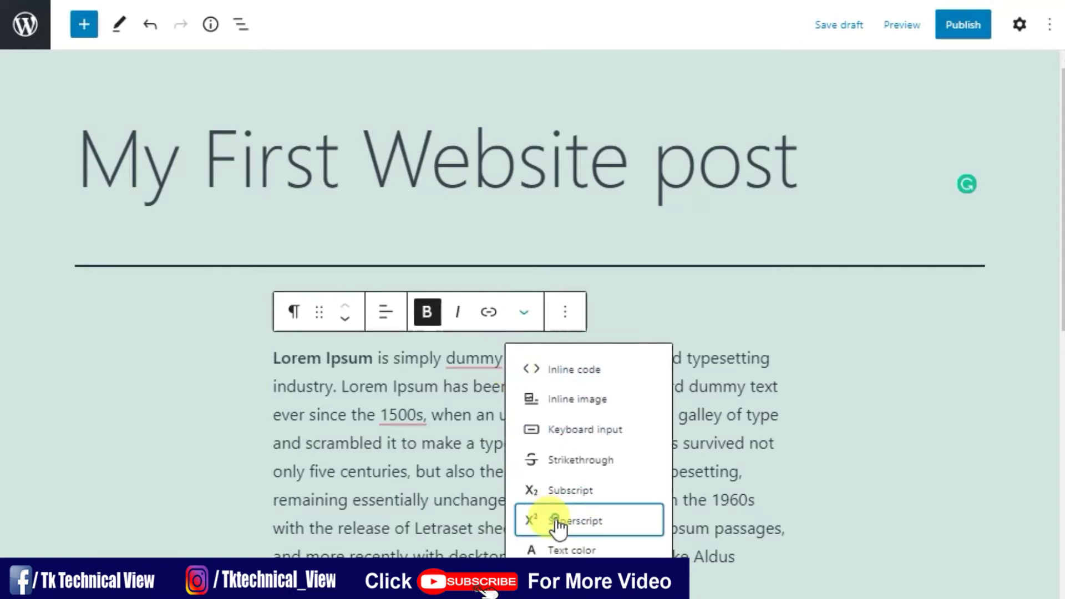
click(552, 521)
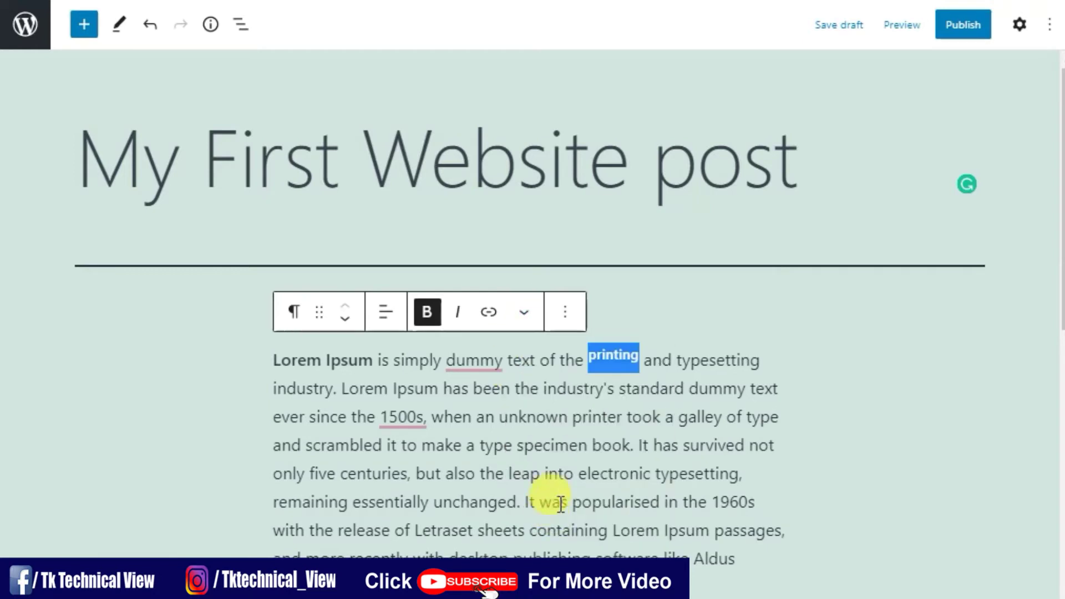
click(521, 314)
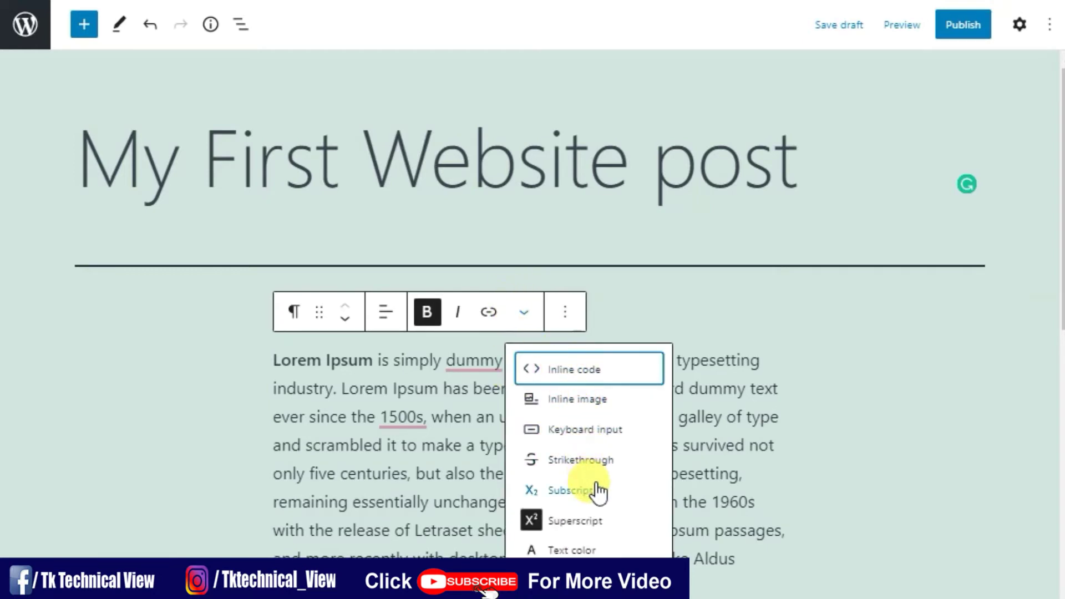
click(592, 521)
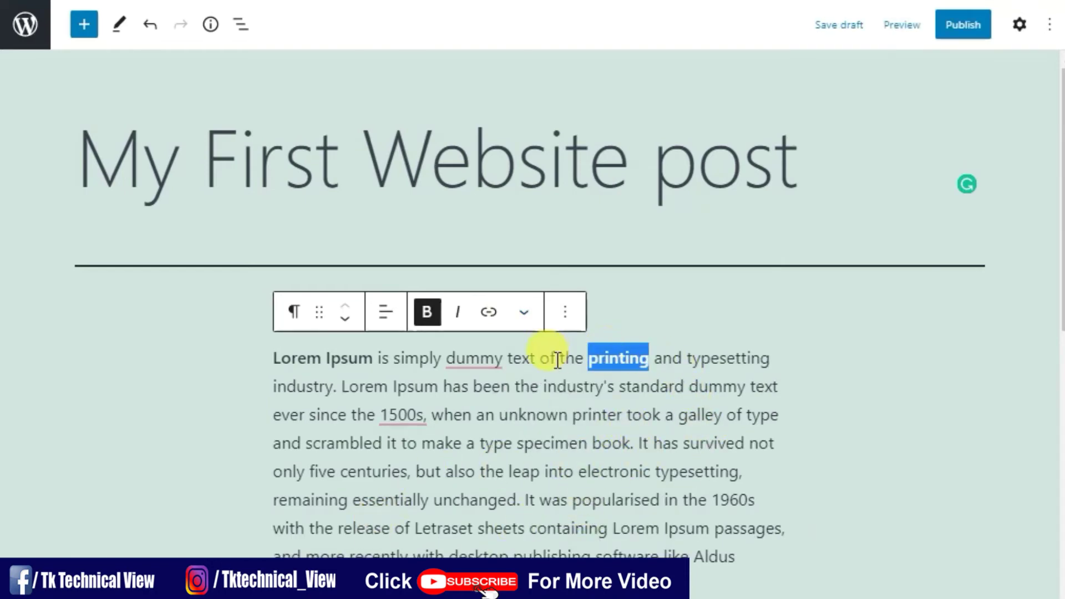
- Give the word "printing" a custom dark red text color
click(523, 313)
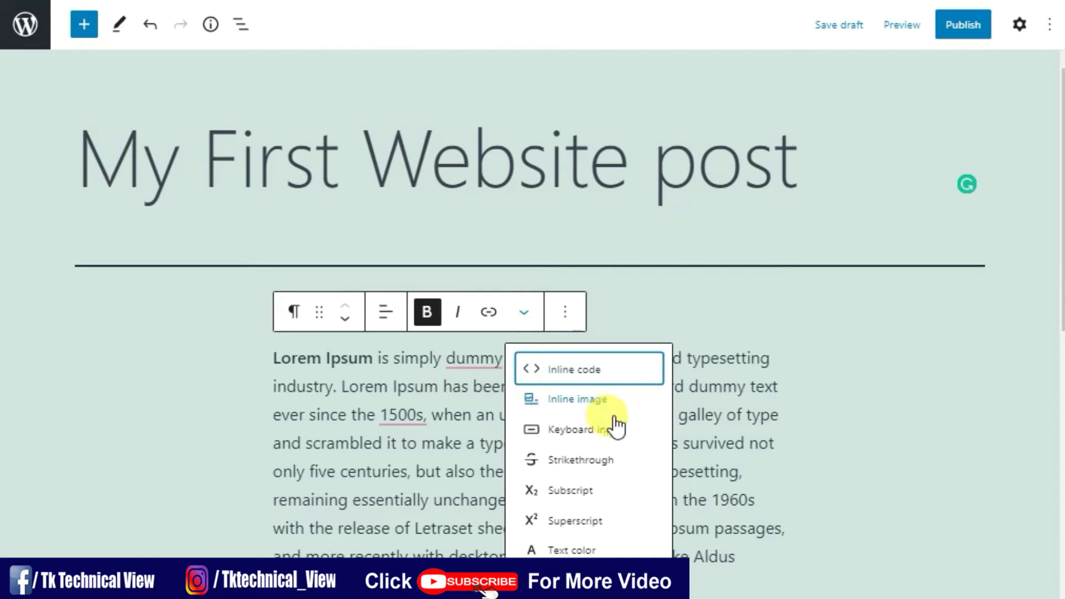
click(577, 551)
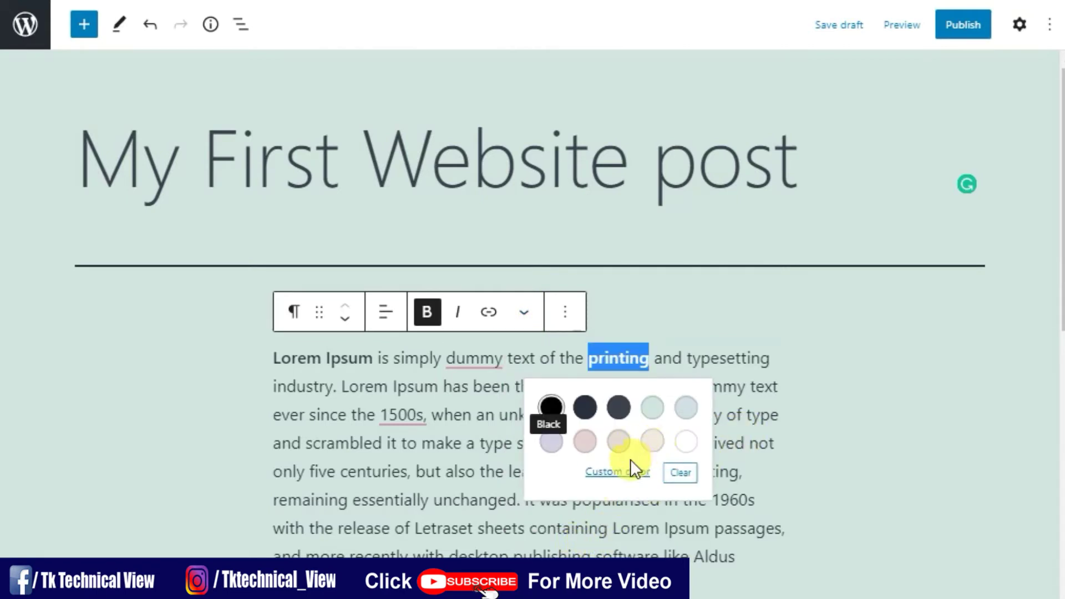
click(615, 472)
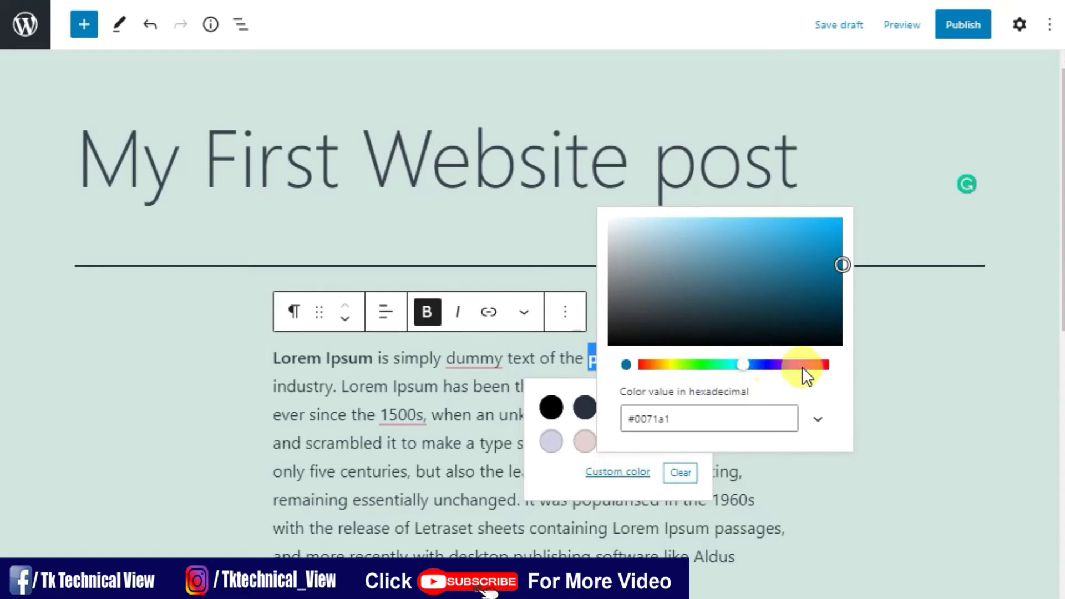
click(823, 366)
click(802, 301)
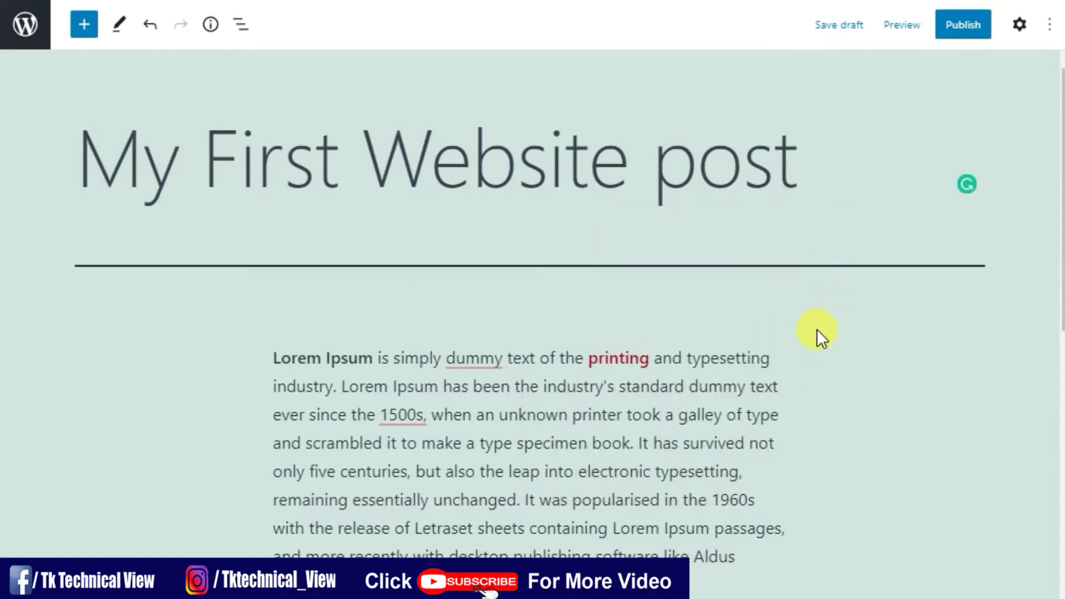
- Show the post's status and visibility settings and publish the post
click(1019, 24)
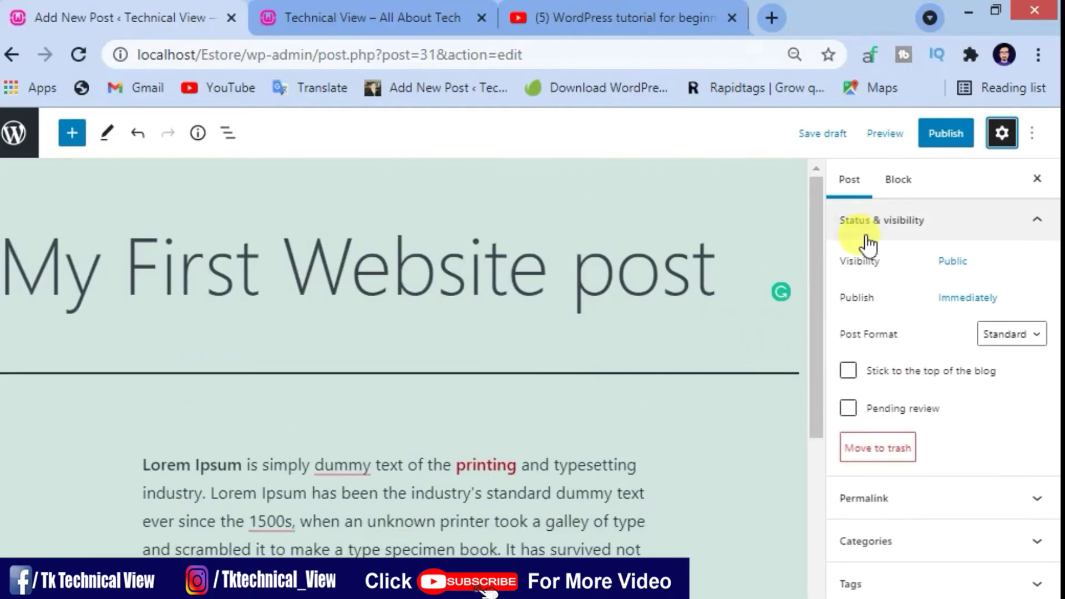
click(944, 138)
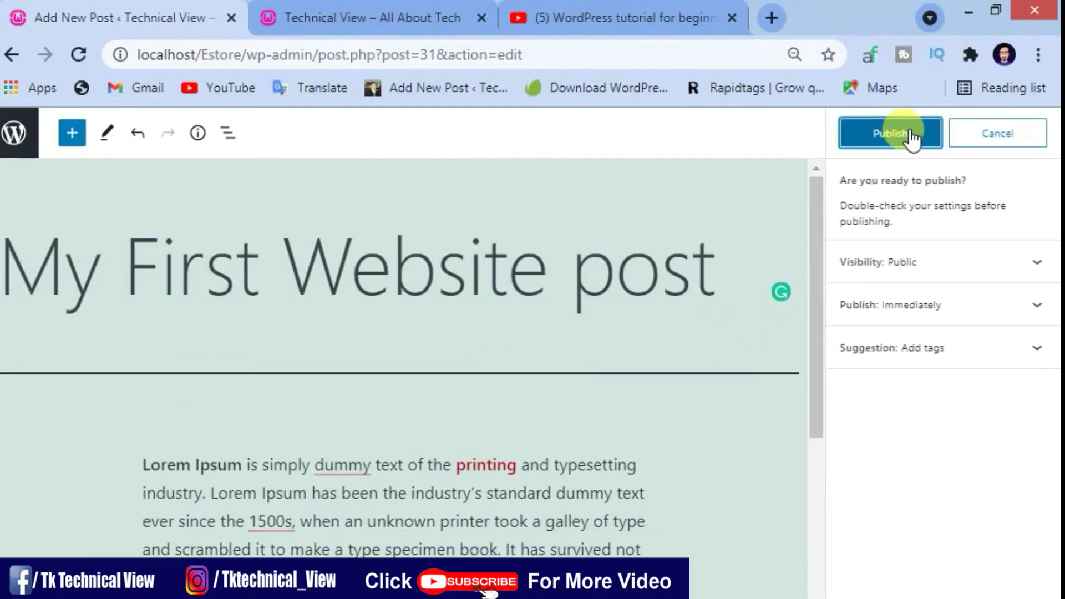
click(909, 136)
- Reload the site's front page, open the full "My First Website post" and look through its content
click(385, 11)
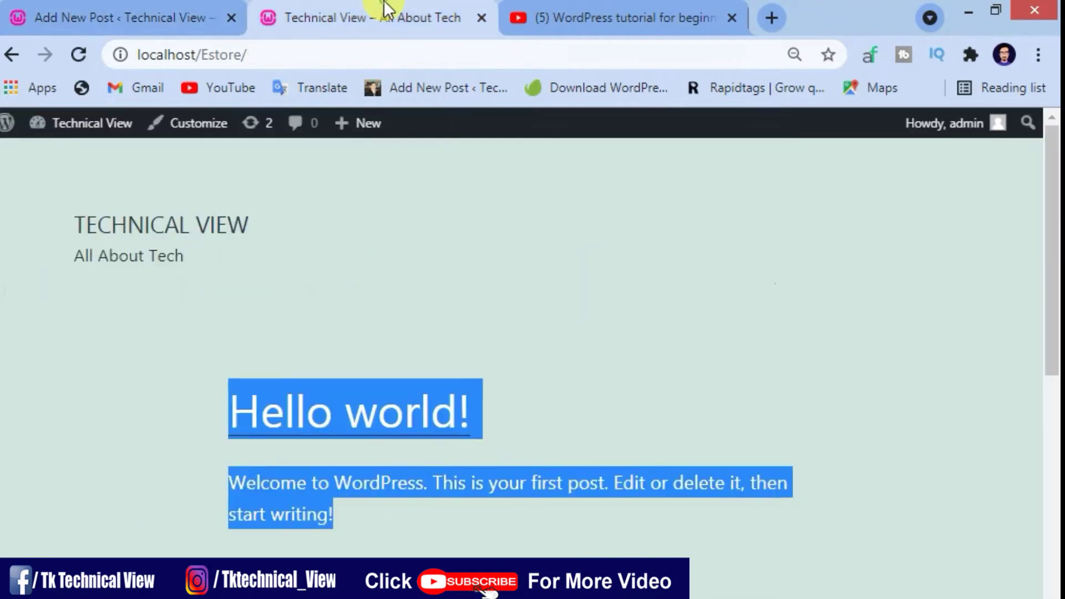
click(79, 59)
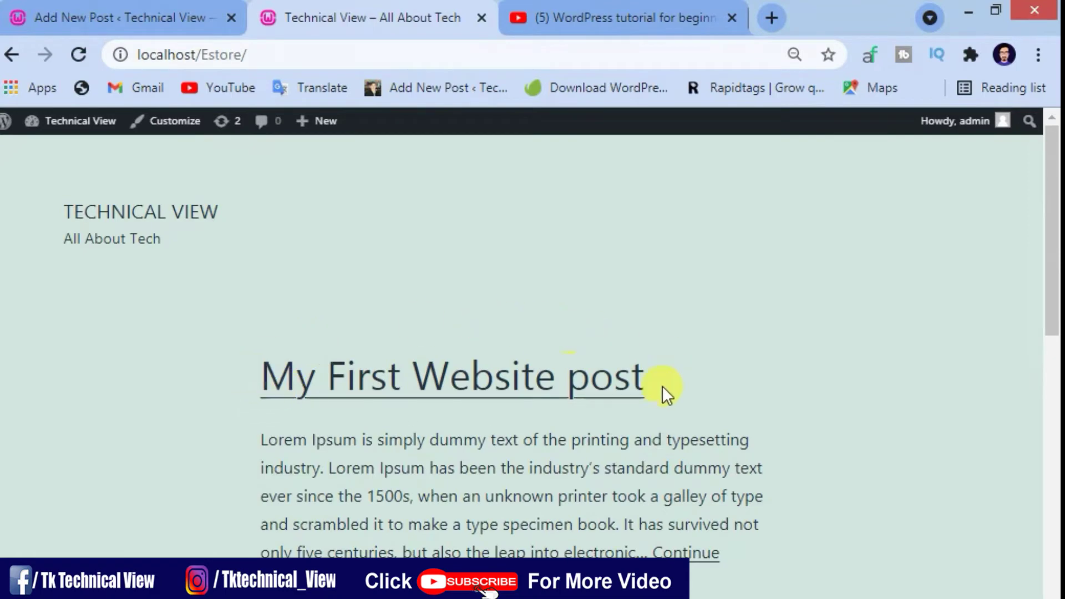
click(677, 552)
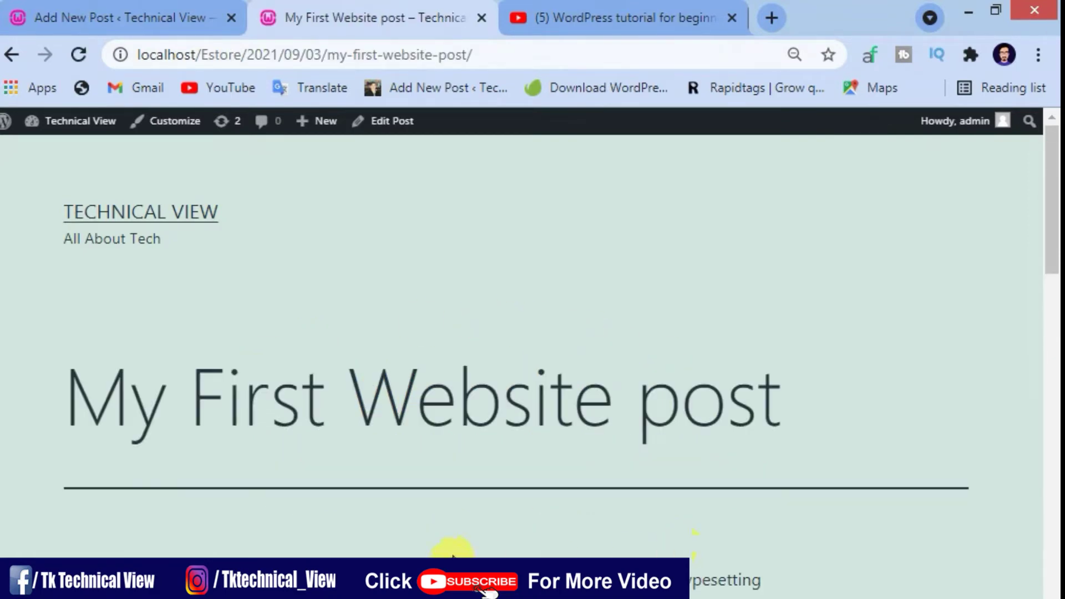
scroll(339, 410, down, 4)
scroll(527, 427, down, 15)
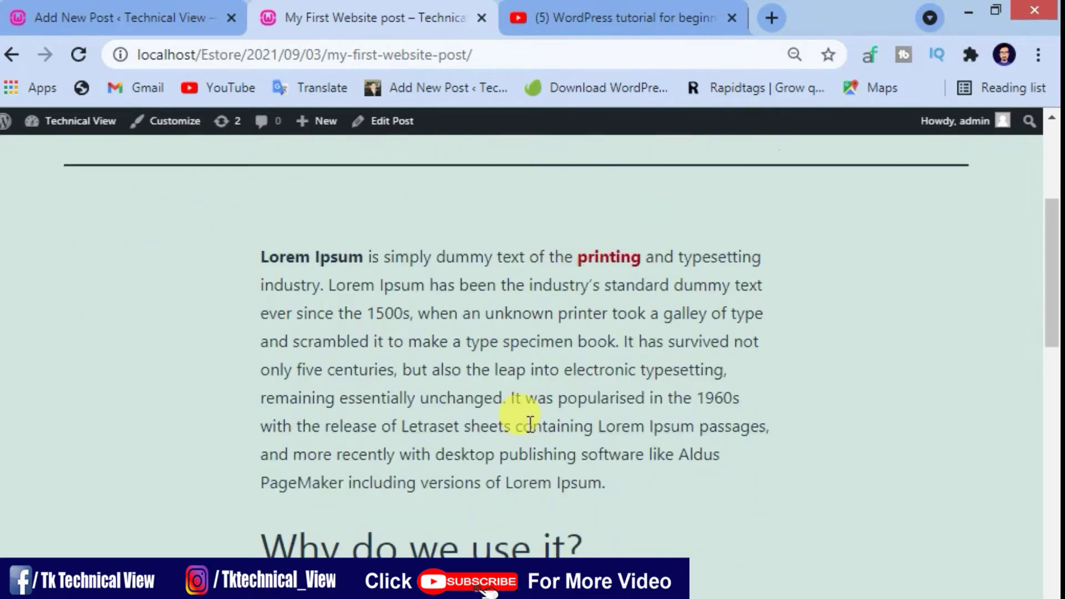
scroll(529, 427, up, 17)
scroll(529, 424, up, 2)
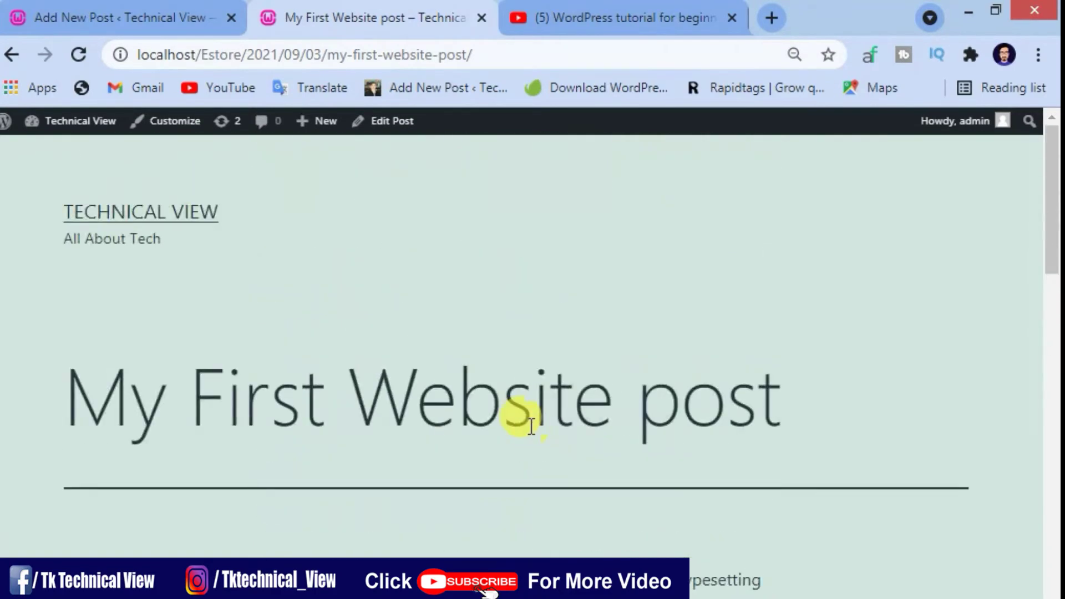
- Return to the post editor, dismiss the publishing confirmation and add an empty paragraph above the first Lorem Ipsum paragraph
click(176, 14)
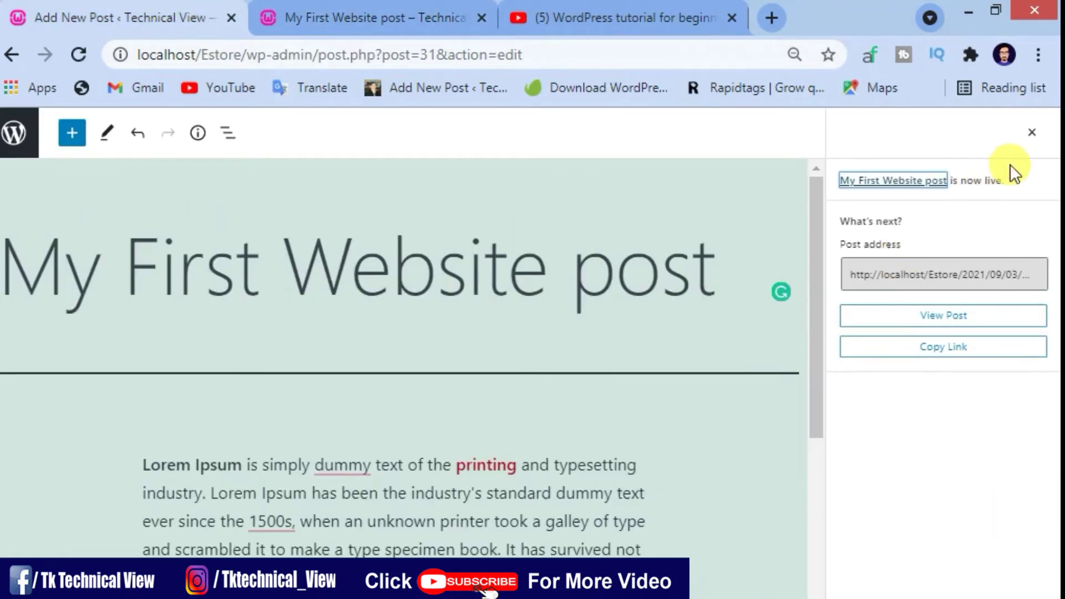
click(1032, 133)
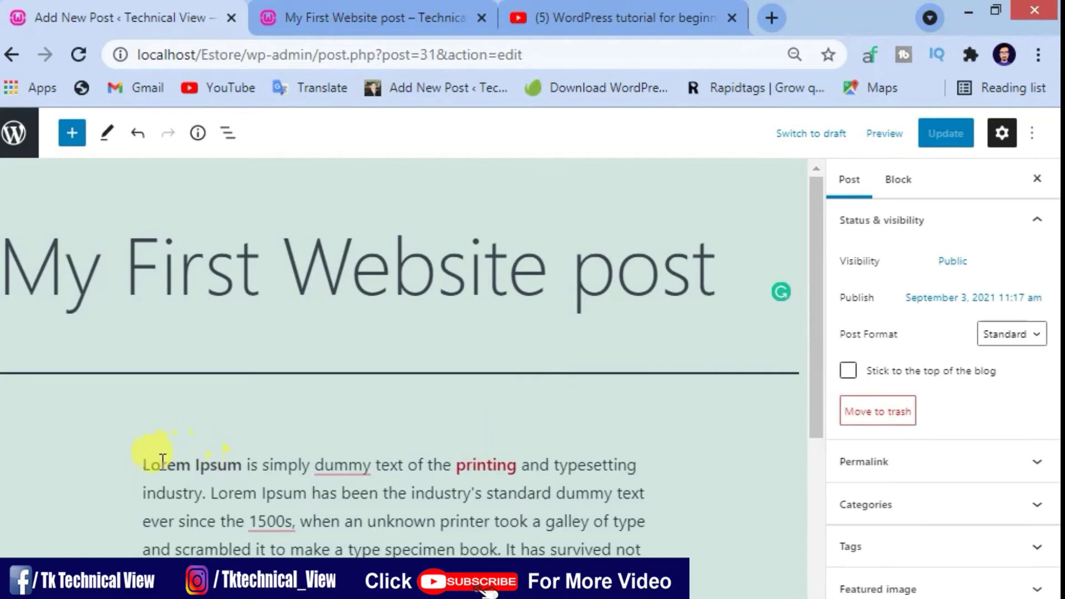
click(145, 461)
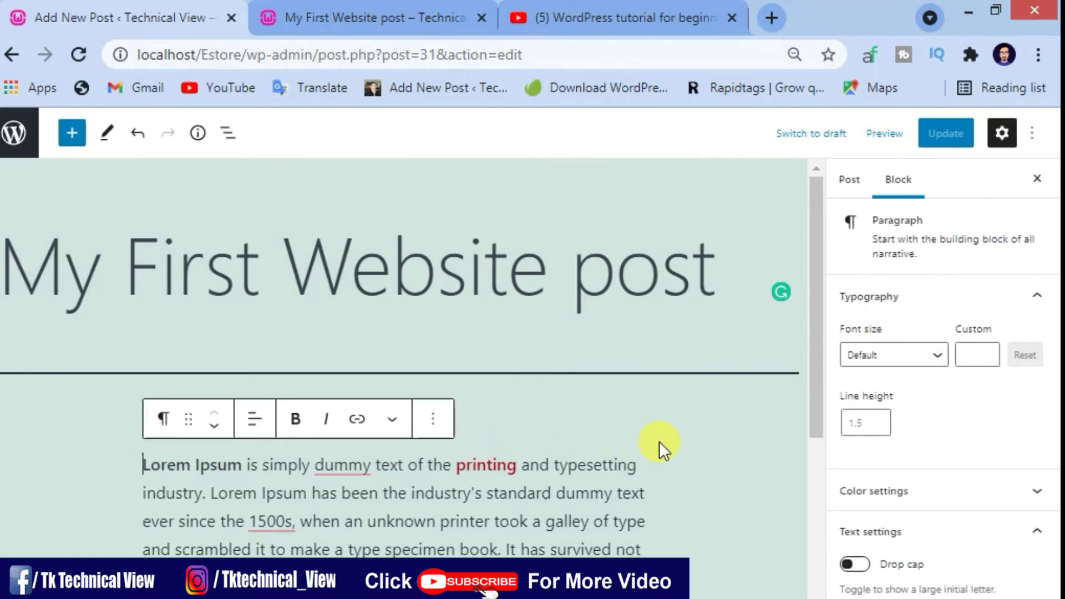
key(Return)
click(492, 455)
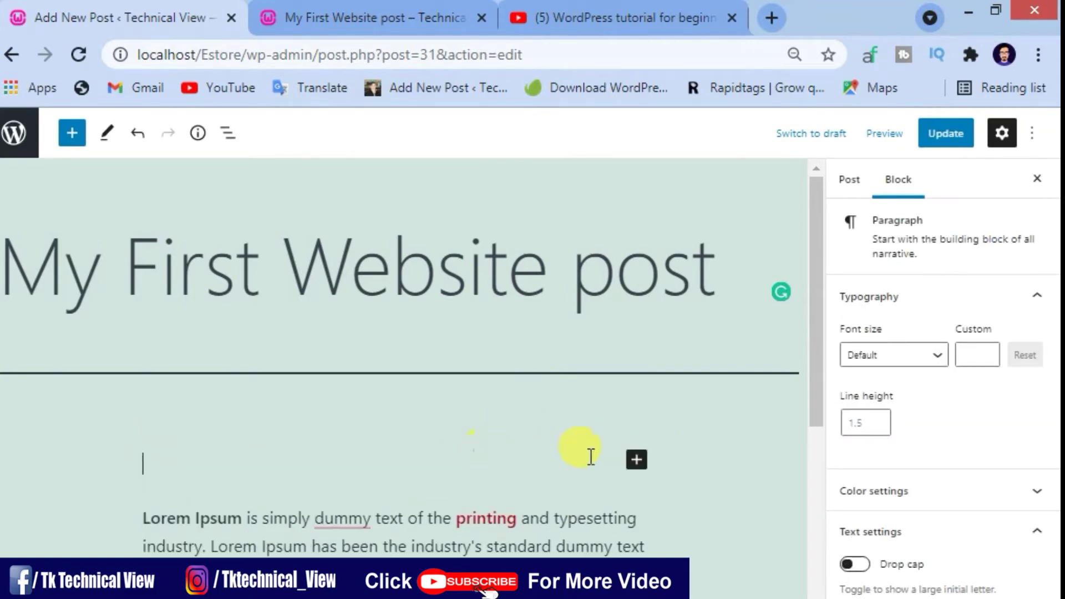
- Insert an Image block in the empty paragraph and upload the "facebook cover" picture from Downloads
click(636, 462)
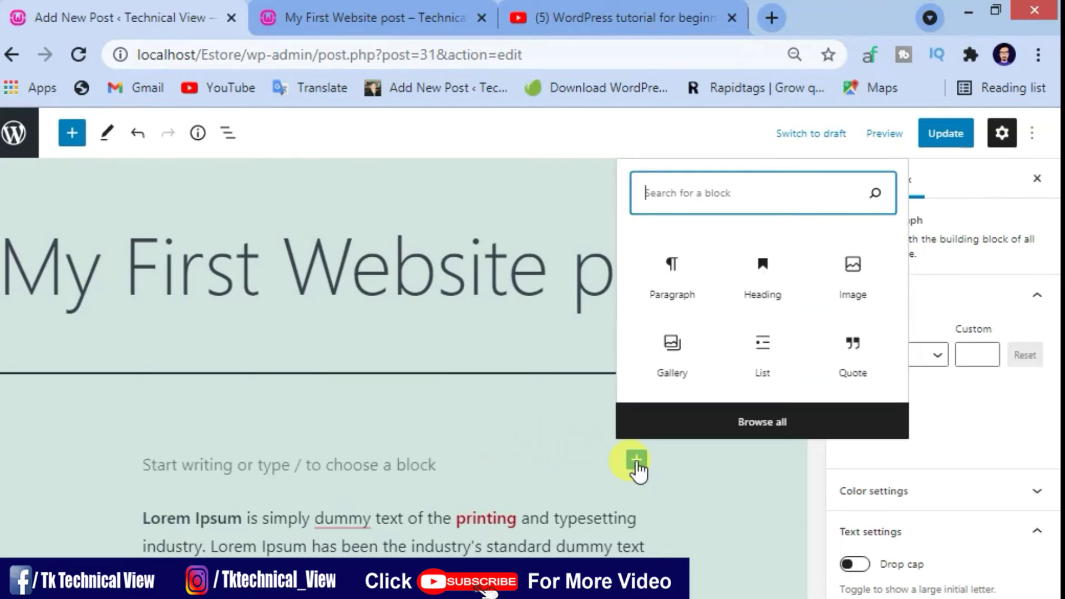
click(849, 288)
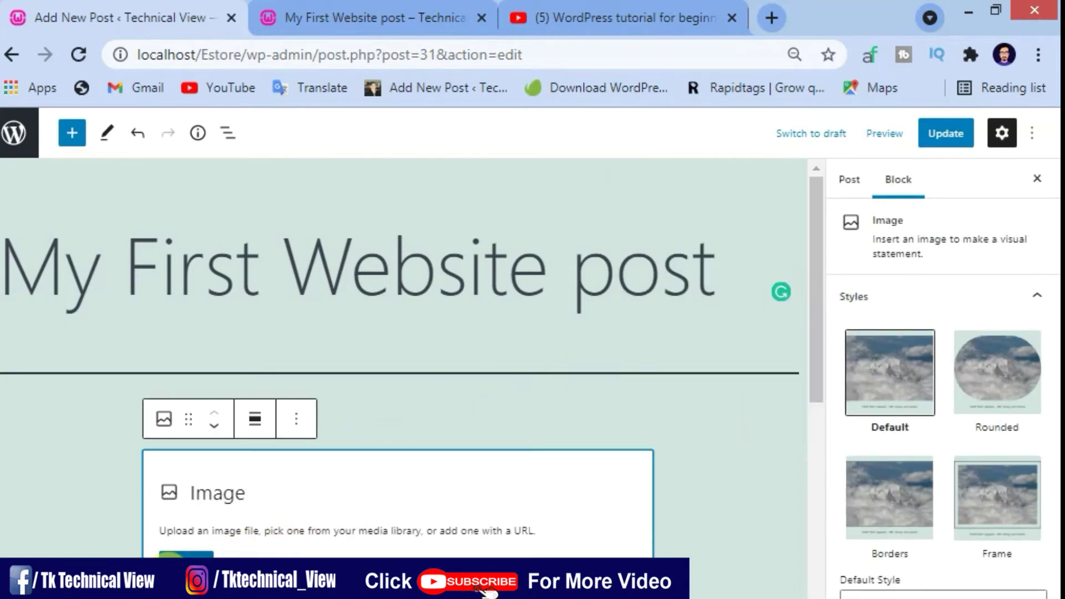
click(177, 555)
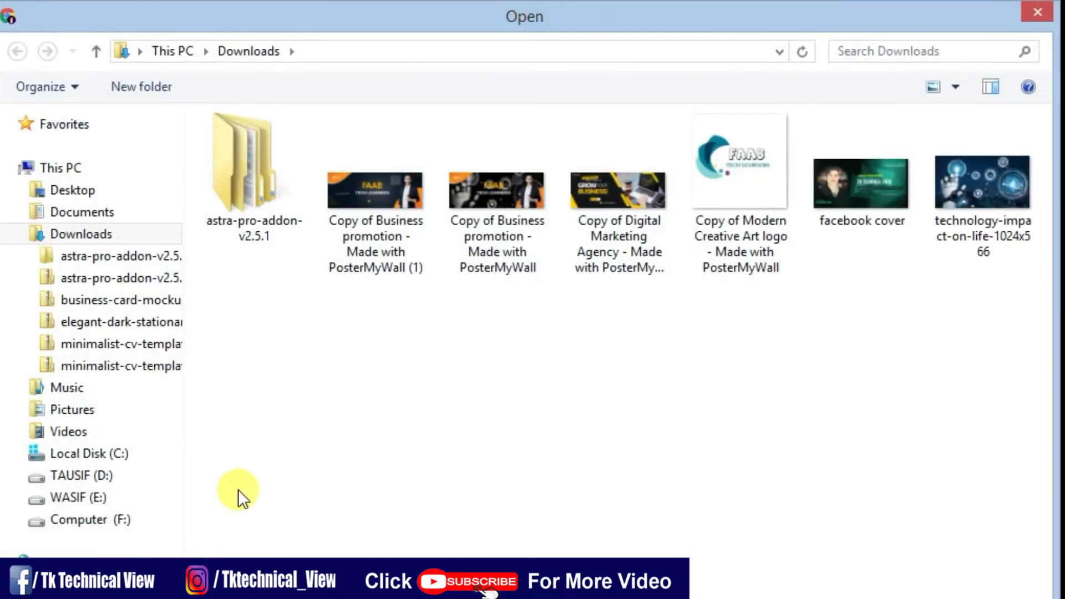
double_click(861, 188)
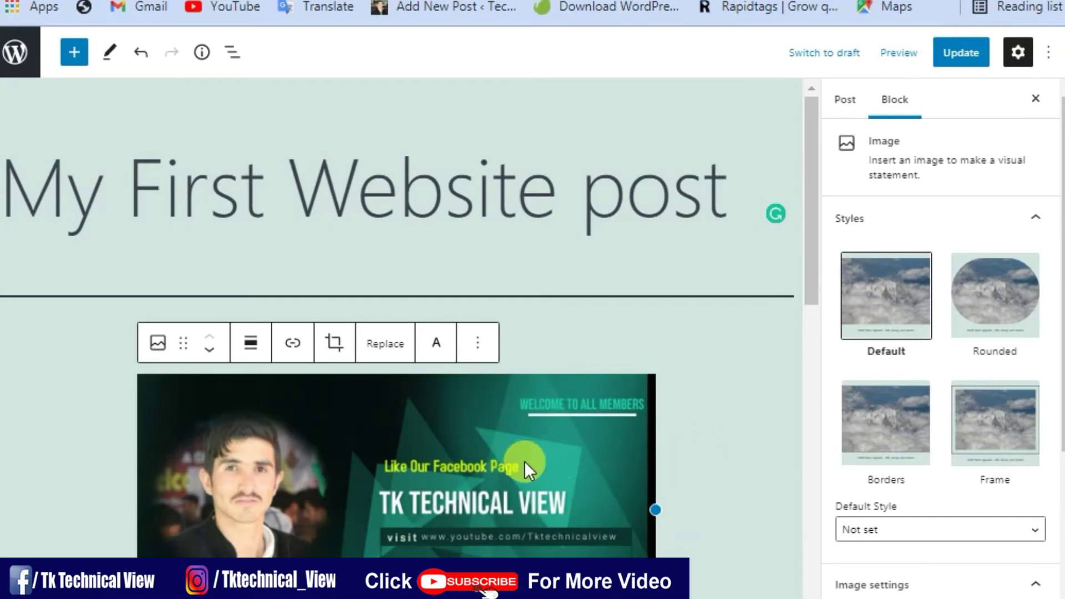
- Try the right and center alignments on the cover image
click(460, 449)
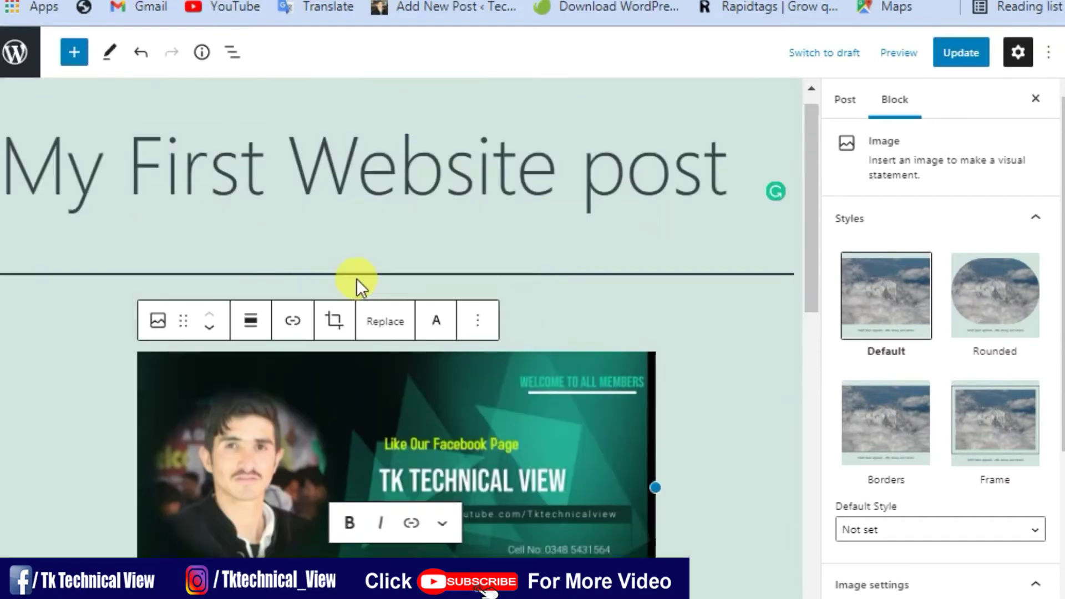
scroll(357, 279, up, 4)
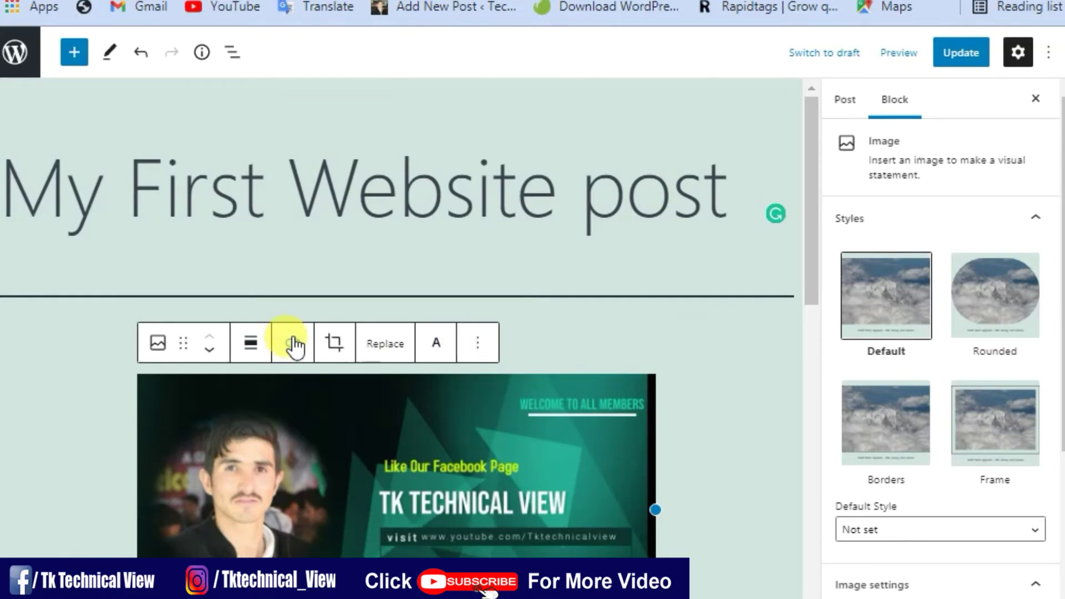
click(251, 343)
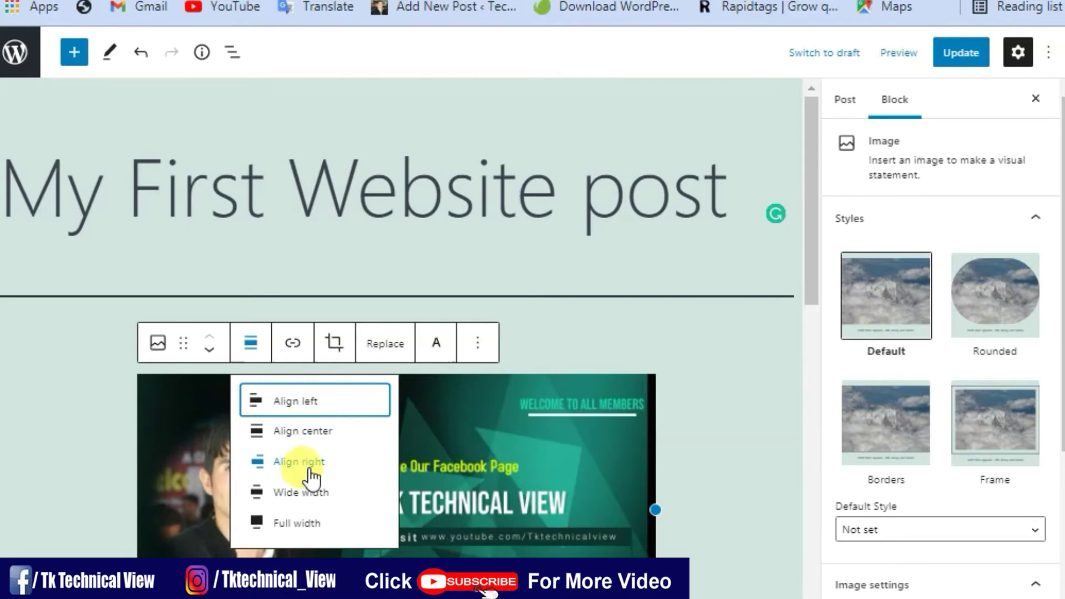
click(308, 464)
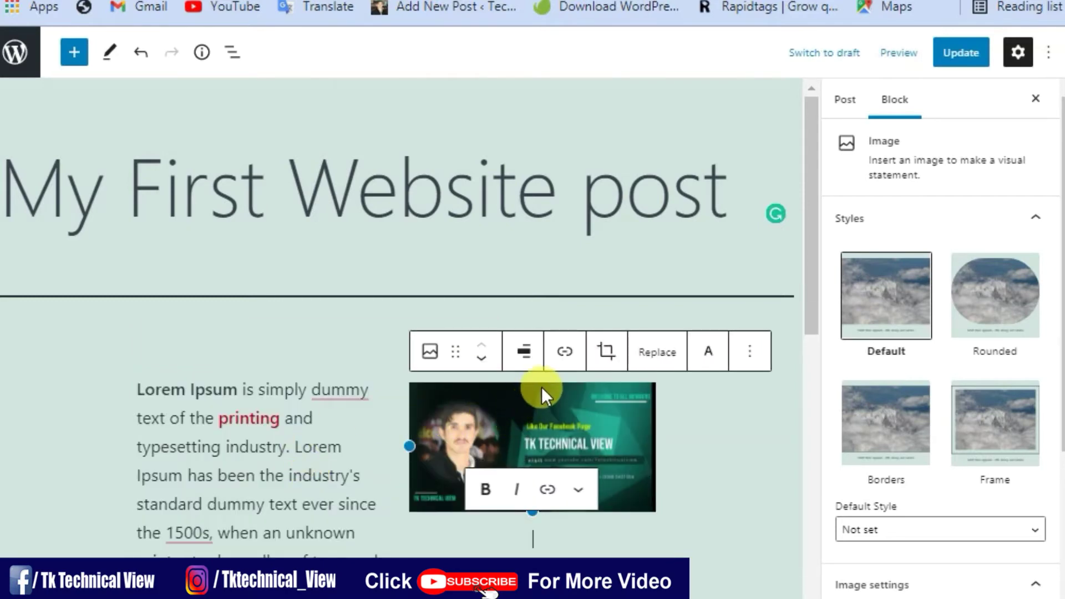
click(523, 355)
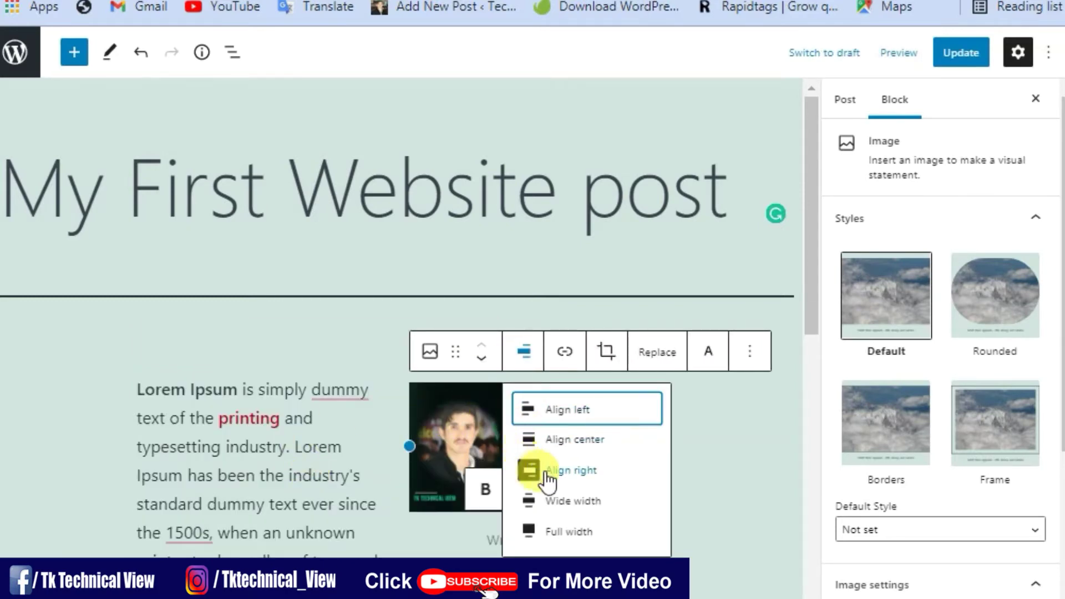
click(574, 440)
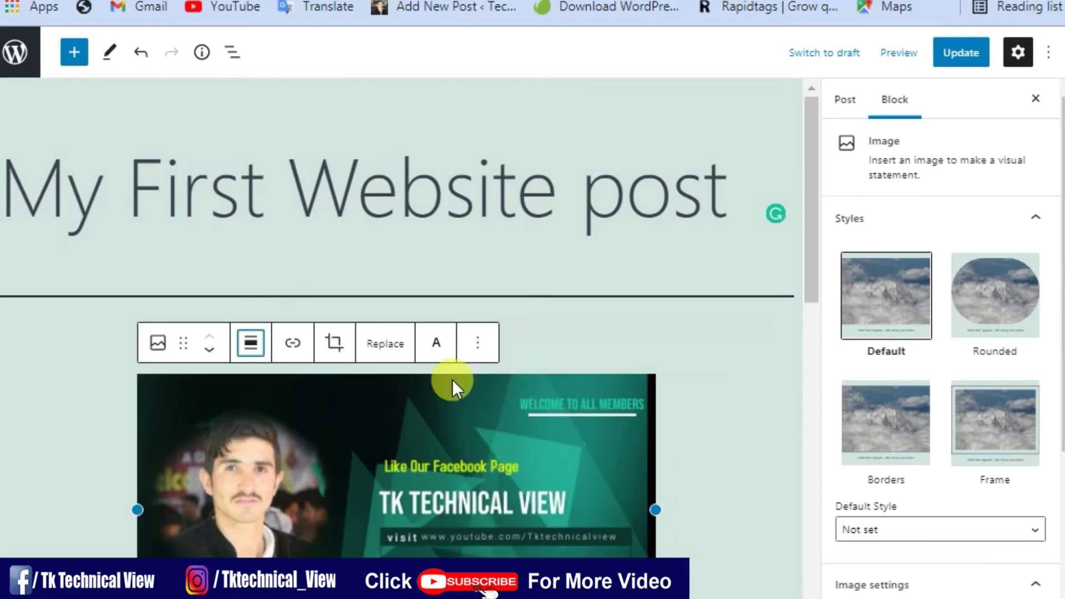
- Set the cover image to wide width and look at its layout
click(250, 342)
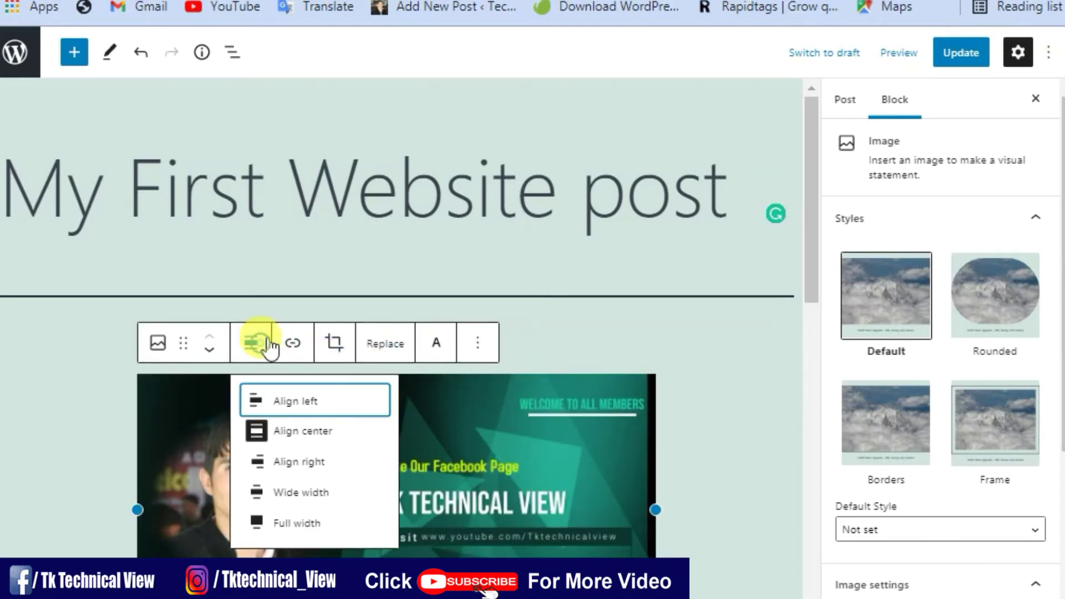
click(321, 494)
scroll(261, 385, down, 5)
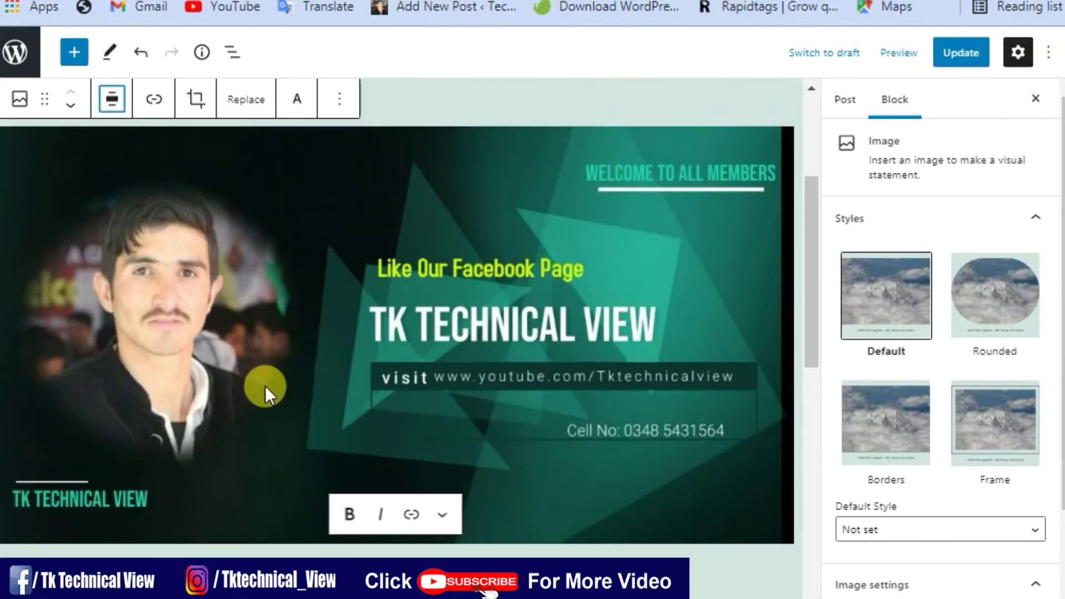
scroll(265, 385, up, 5)
- Set the cover image to full width and update the post
click(113, 341)
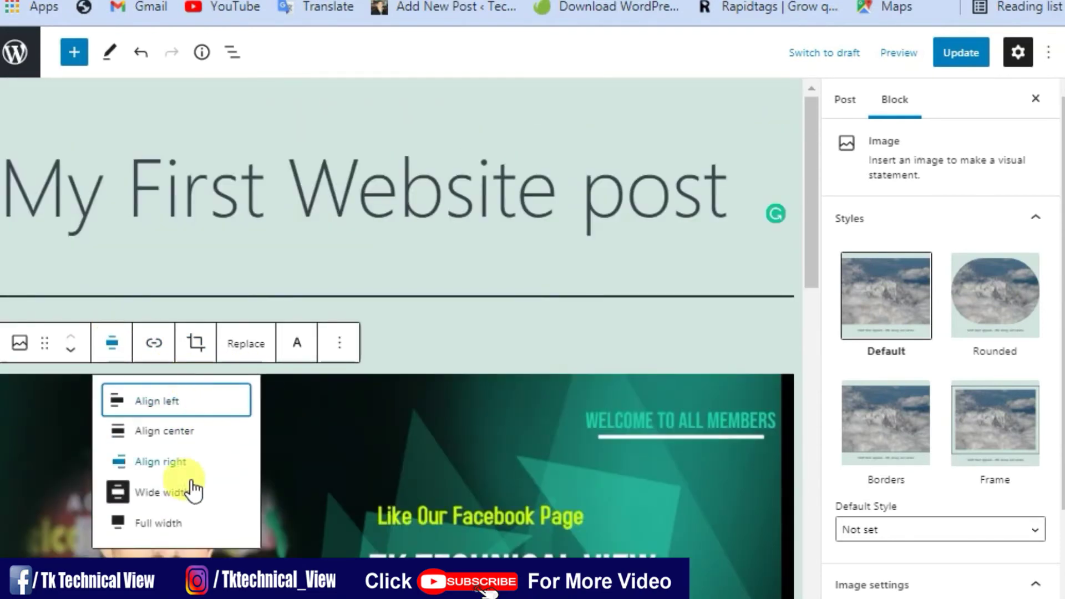
click(159, 523)
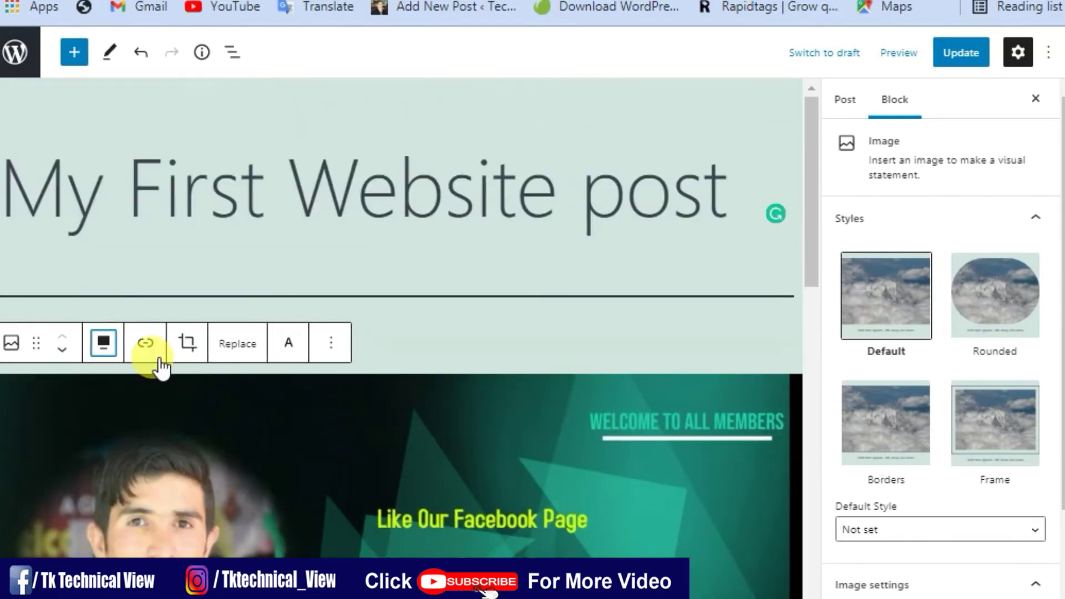
click(527, 338)
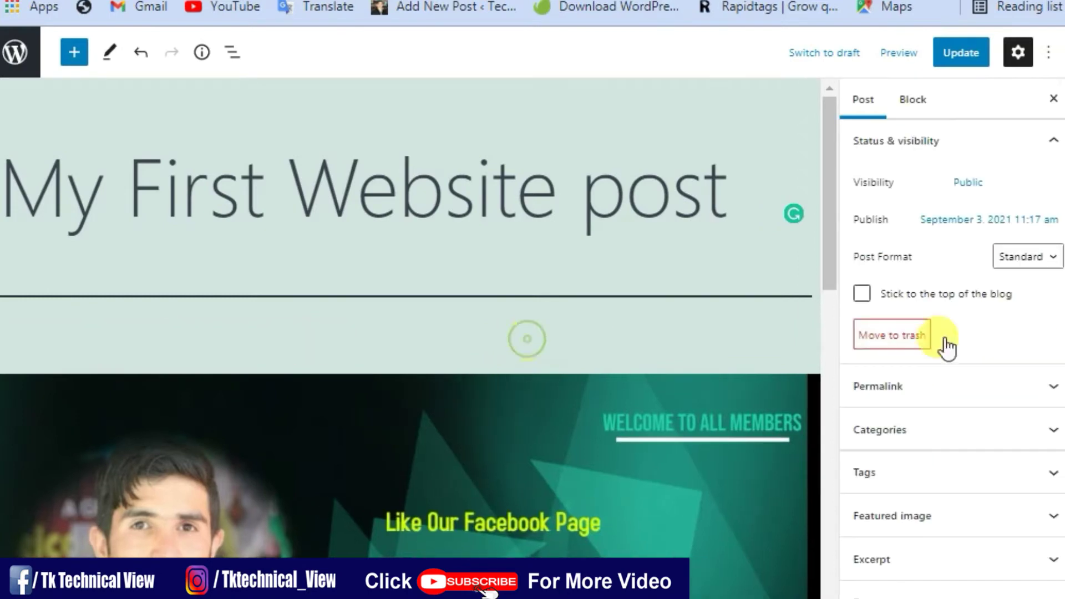
click(960, 52)
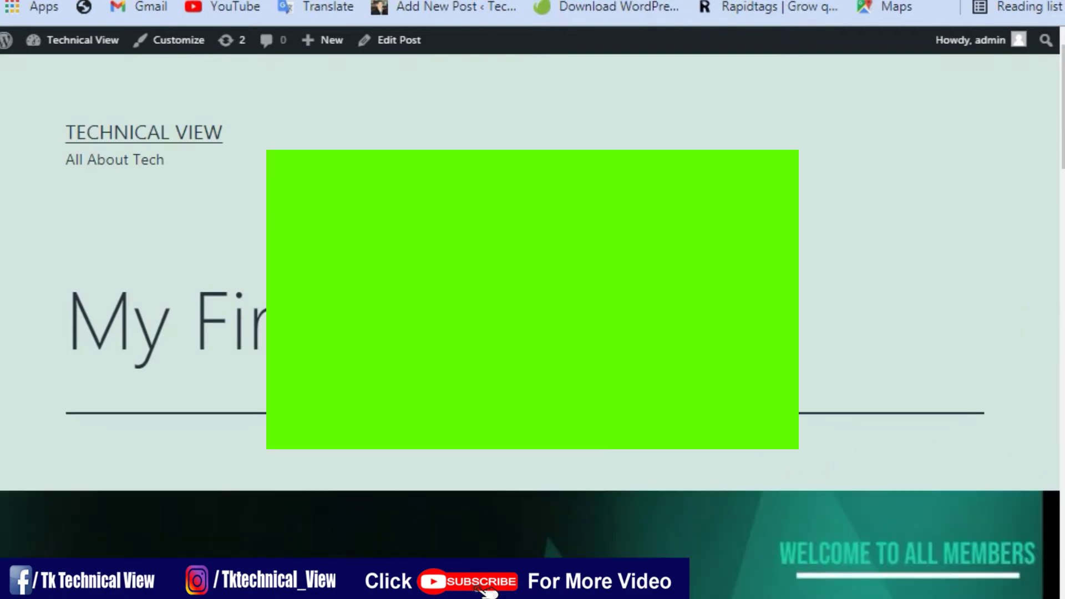
- Look through the live "My First Website post" page to check the full-width cover image
scroll(717, 429, down, 9)
scroll(716, 430, up, 6)
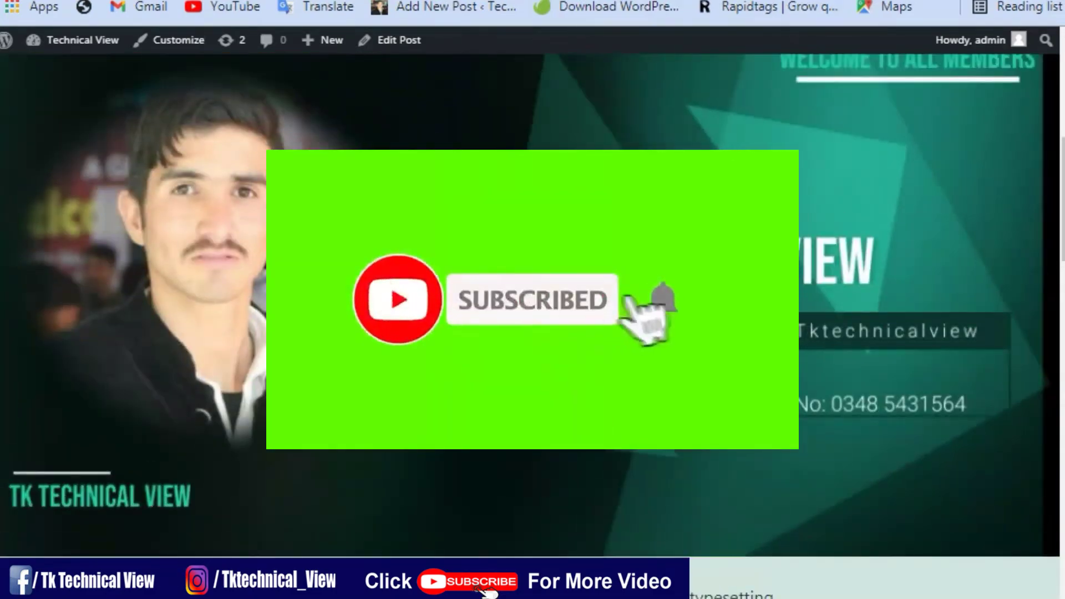
scroll(716, 430, down, 3)
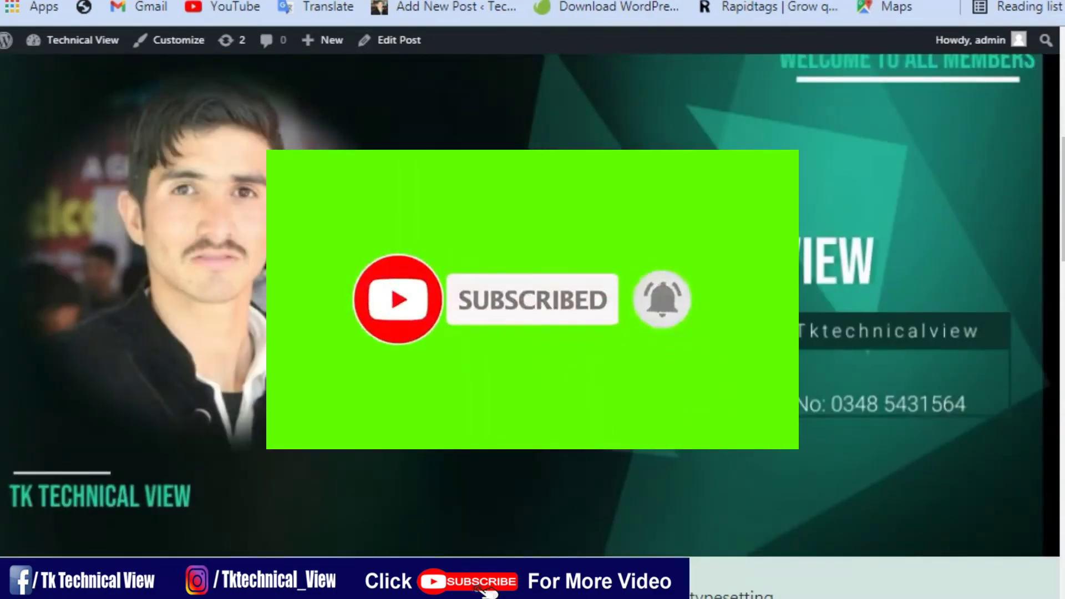
scroll(480, 290, up, 5)
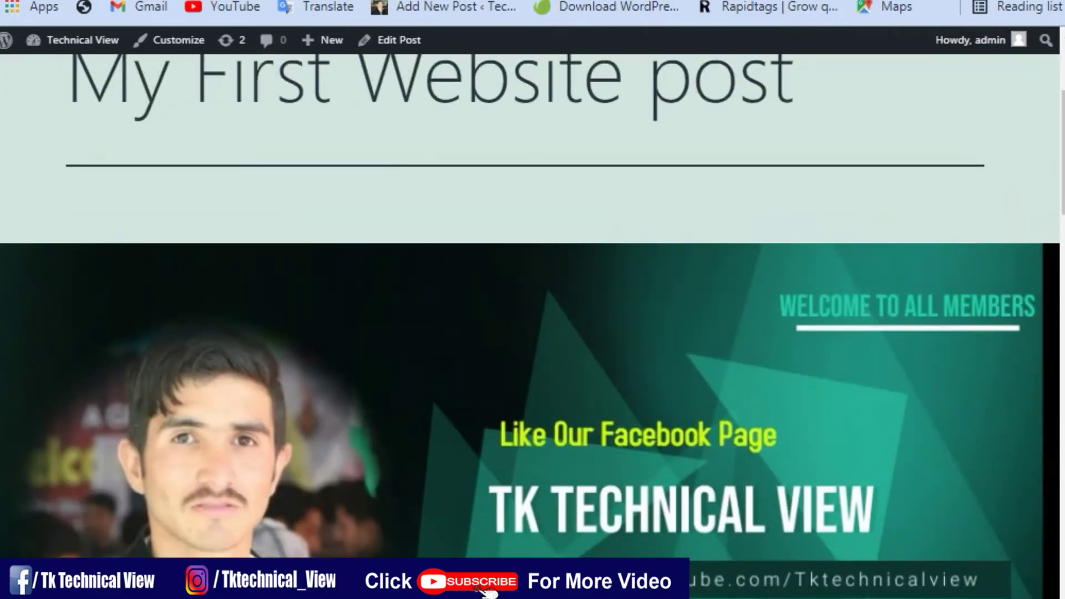
- Return to the post editor, center the cover image and shrink it slightly
click(349, 222)
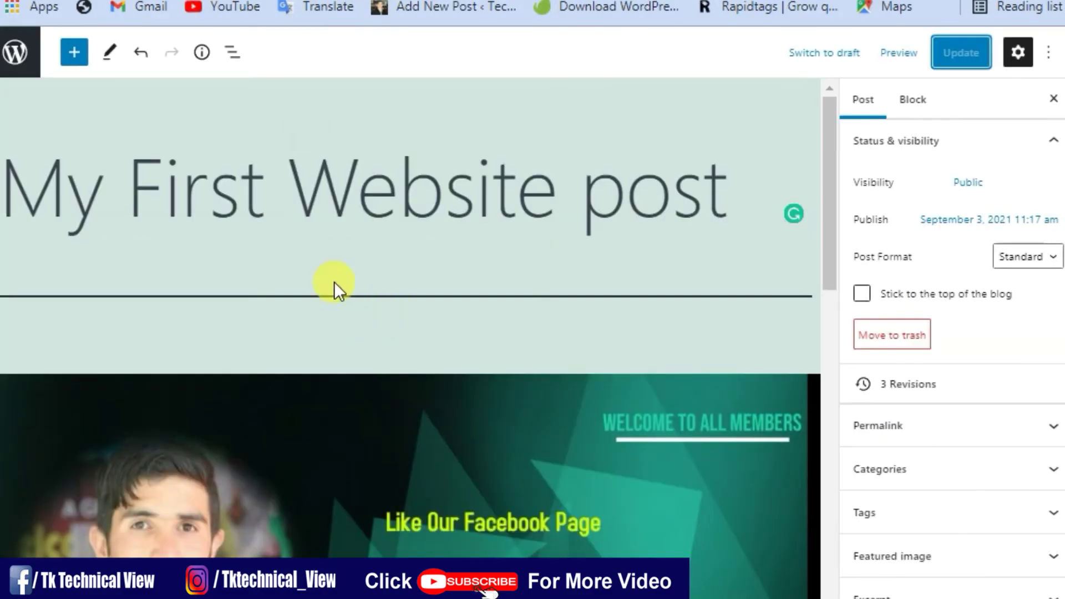
scroll(360, 302, down, 8)
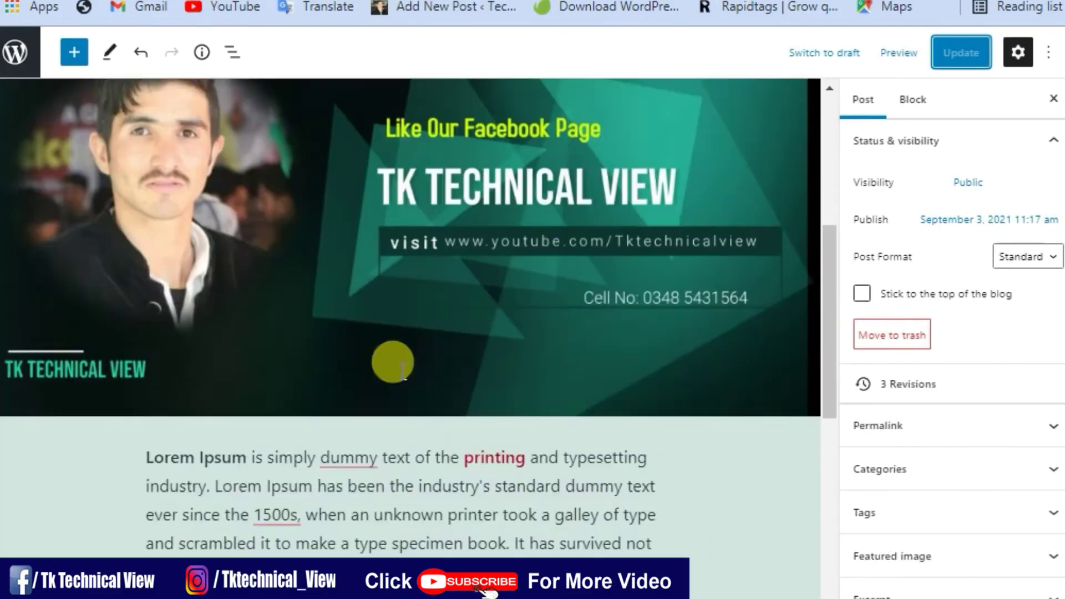
scroll(388, 358, up, 4)
scroll(251, 331, up, 4)
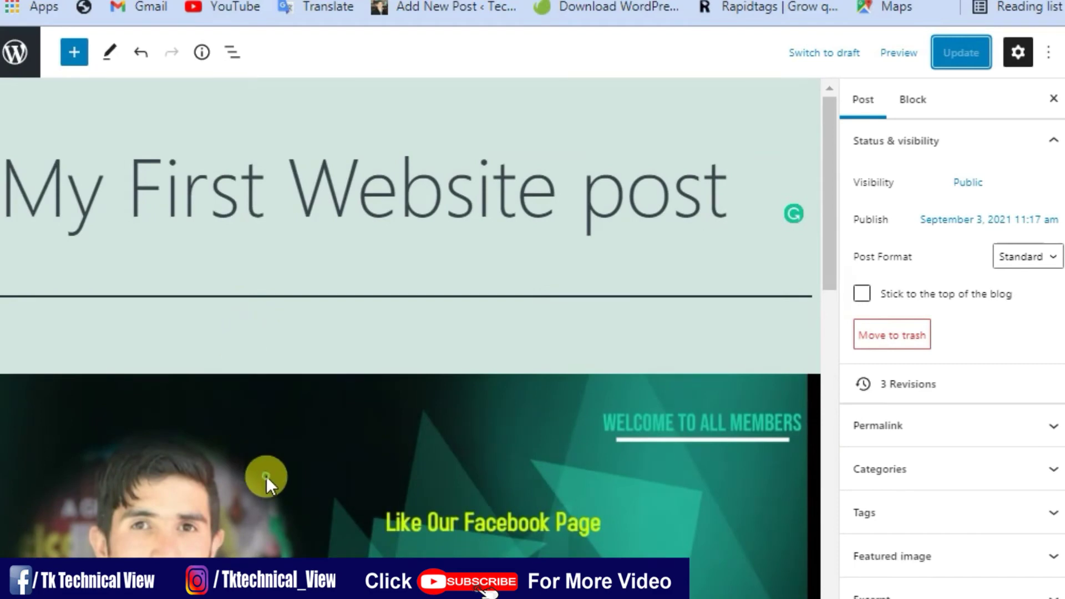
click(255, 450)
scroll(266, 447, down, 4)
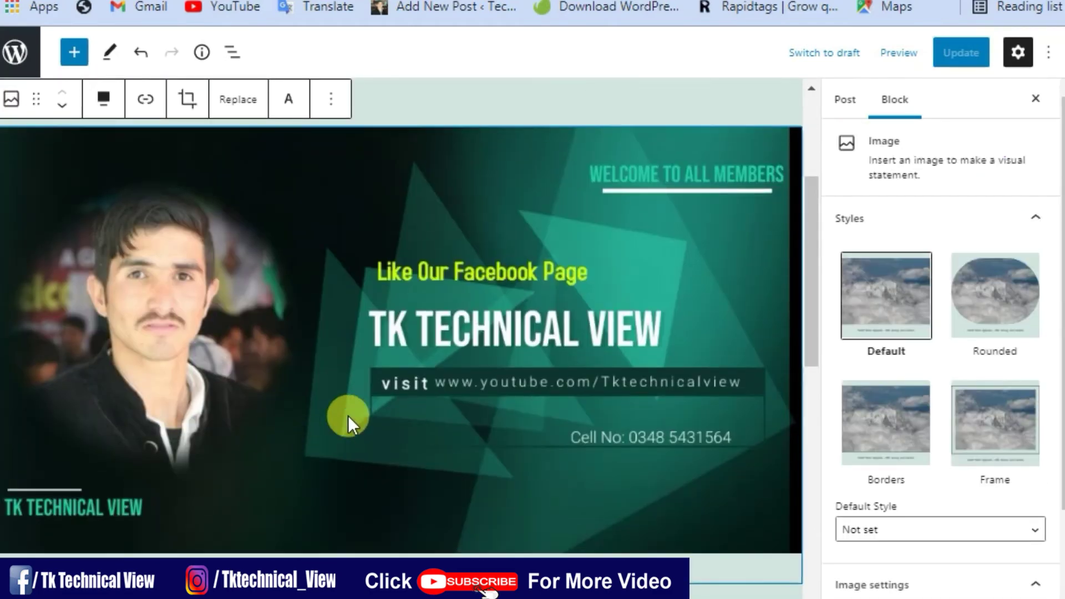
click(103, 98)
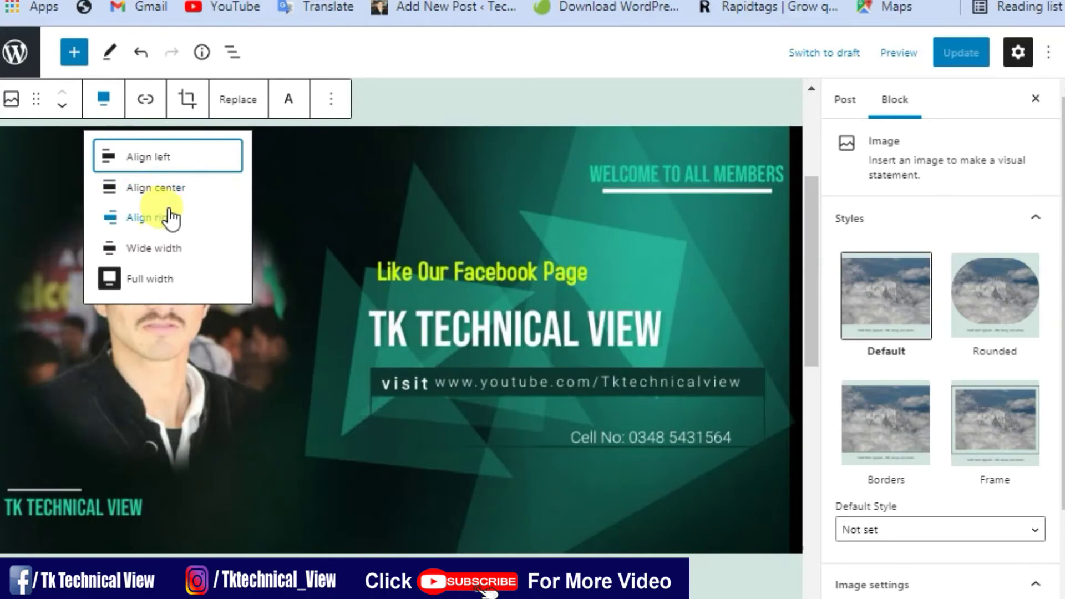
click(165, 191)
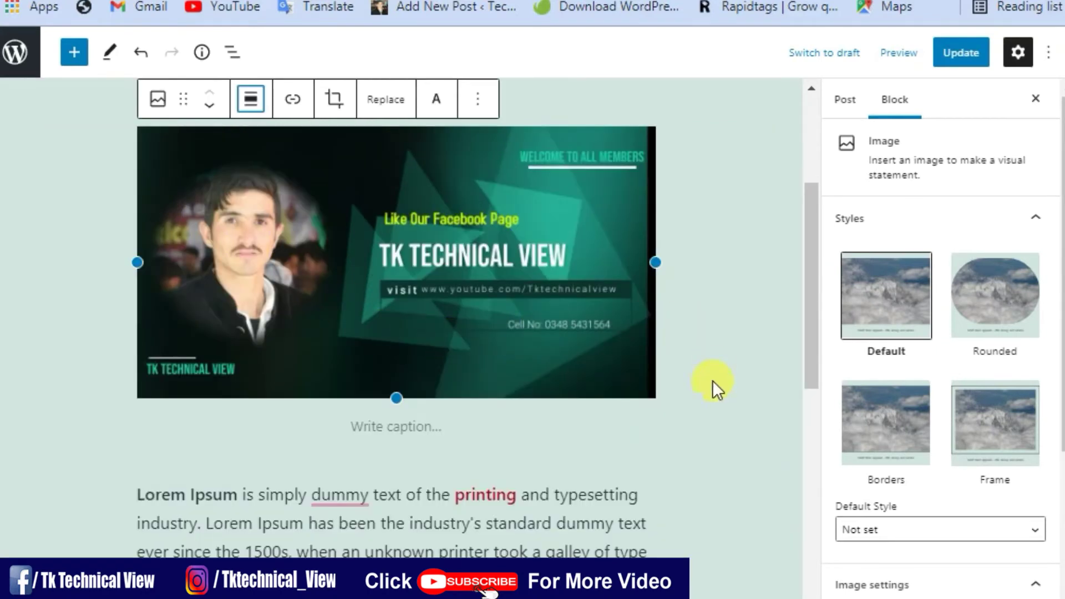
drag(649, 298, 618, 321)
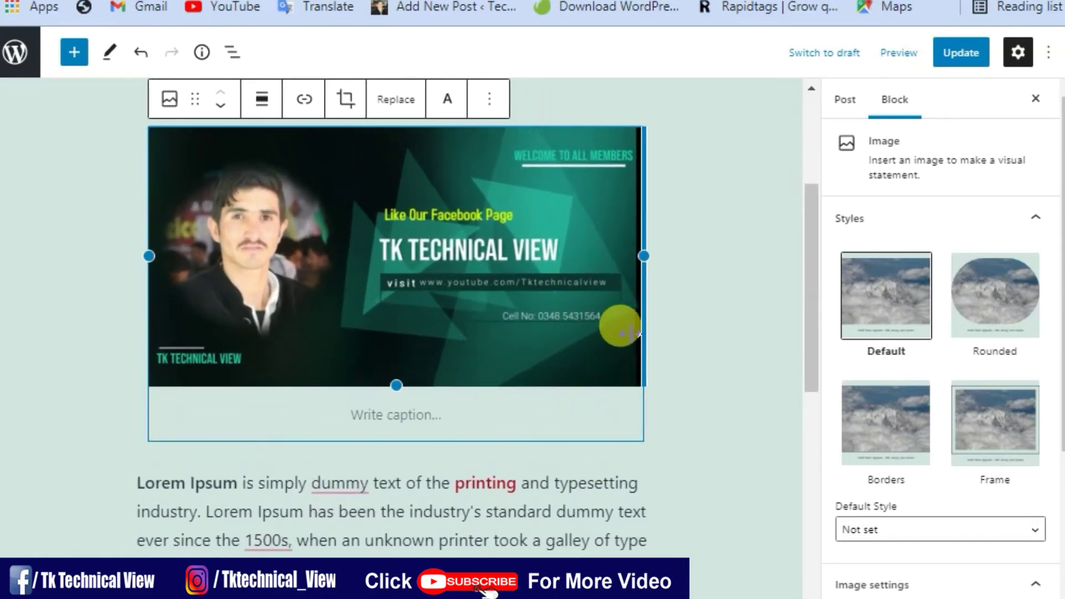
- Add the bold caption "TECHNICAL" below the cover image and update the post
click(400, 418)
text(TECHNICAL)
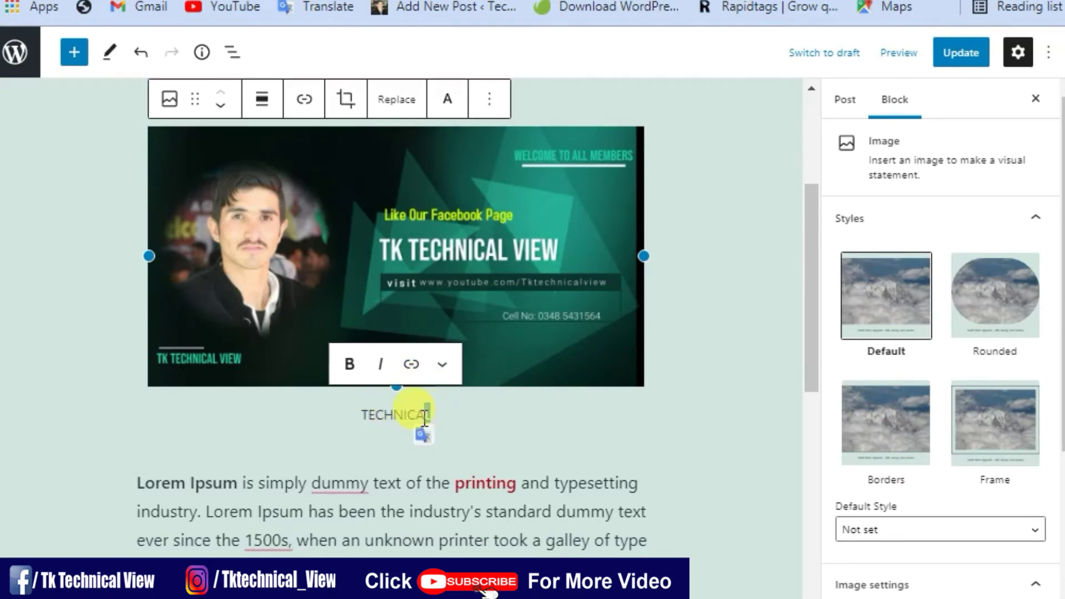
drag(423, 417, 359, 415)
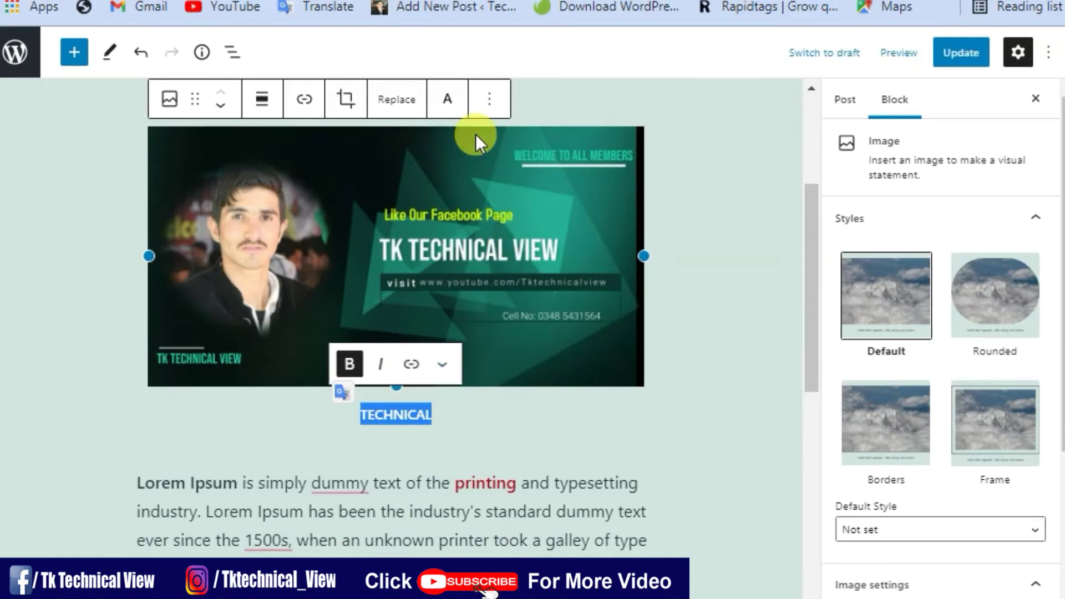
click(957, 55)
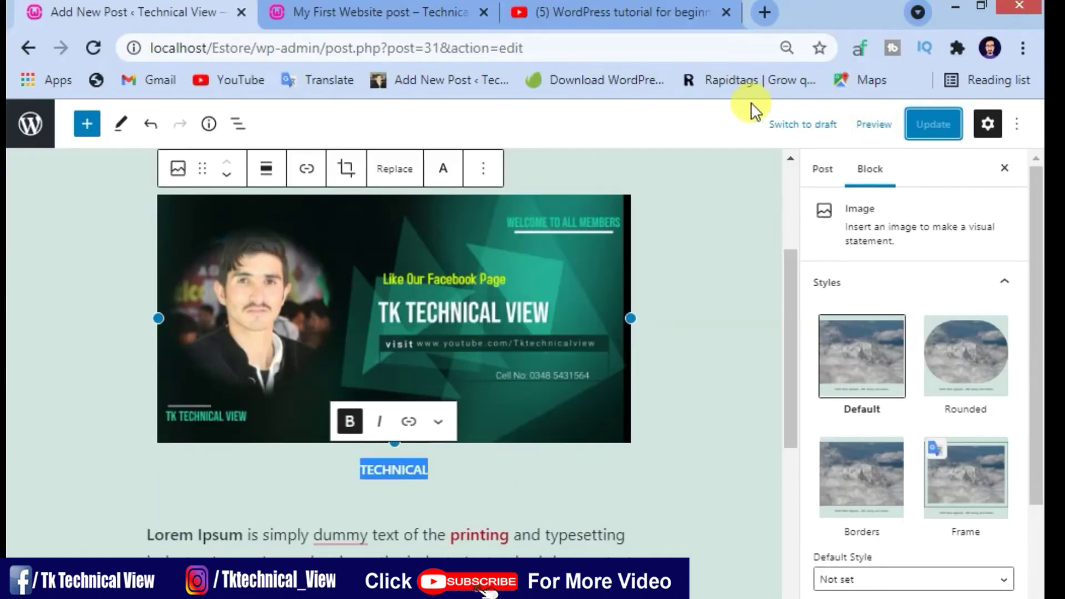
- Reload the live "My First Website post" page and check the resized, centered image
click(304, 10)
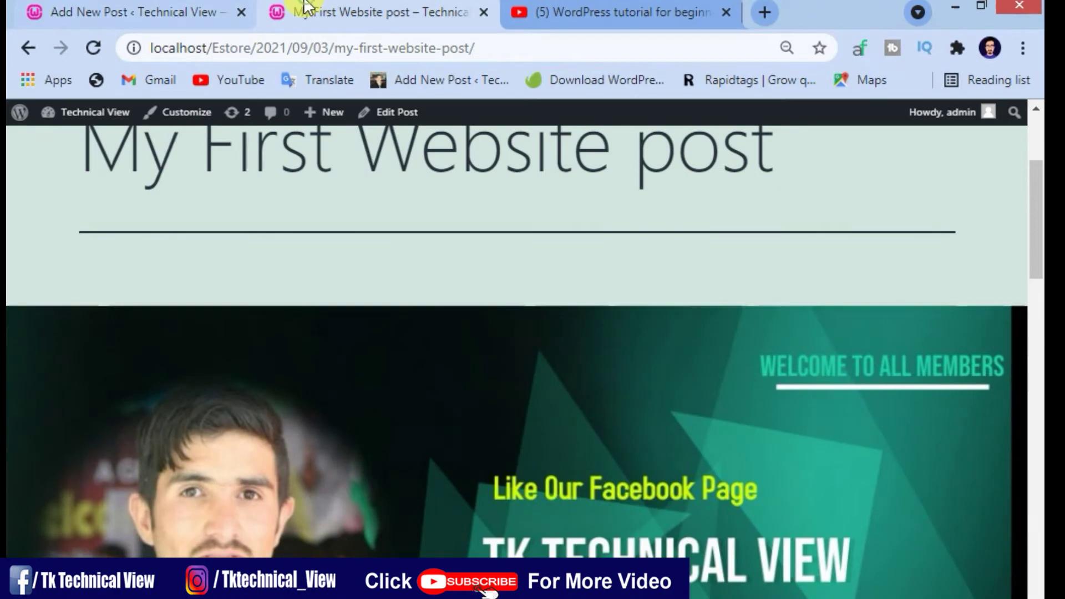
click(94, 47)
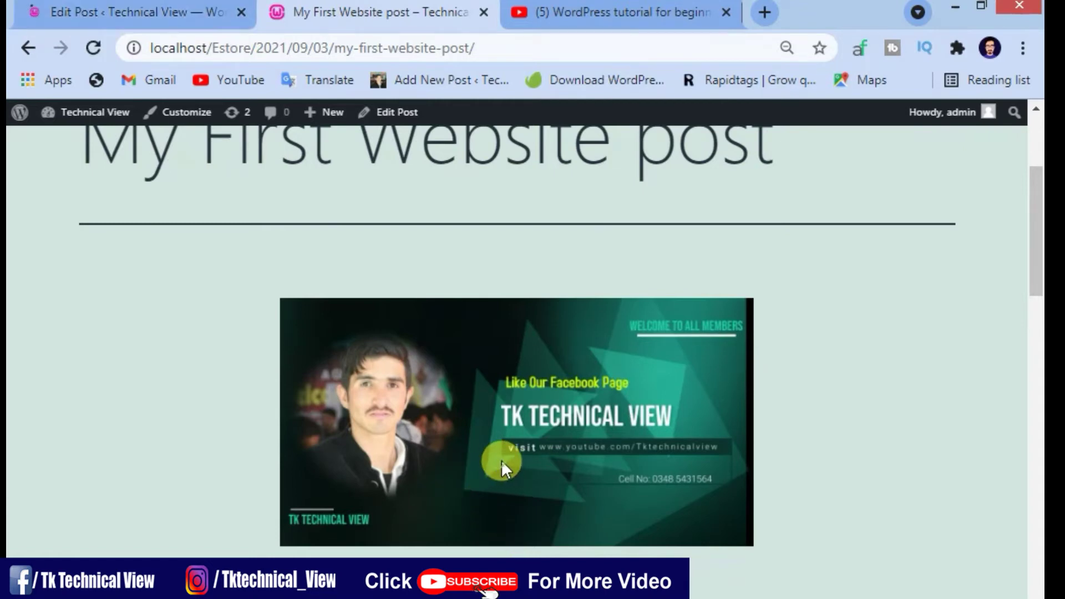
click(153, 6)
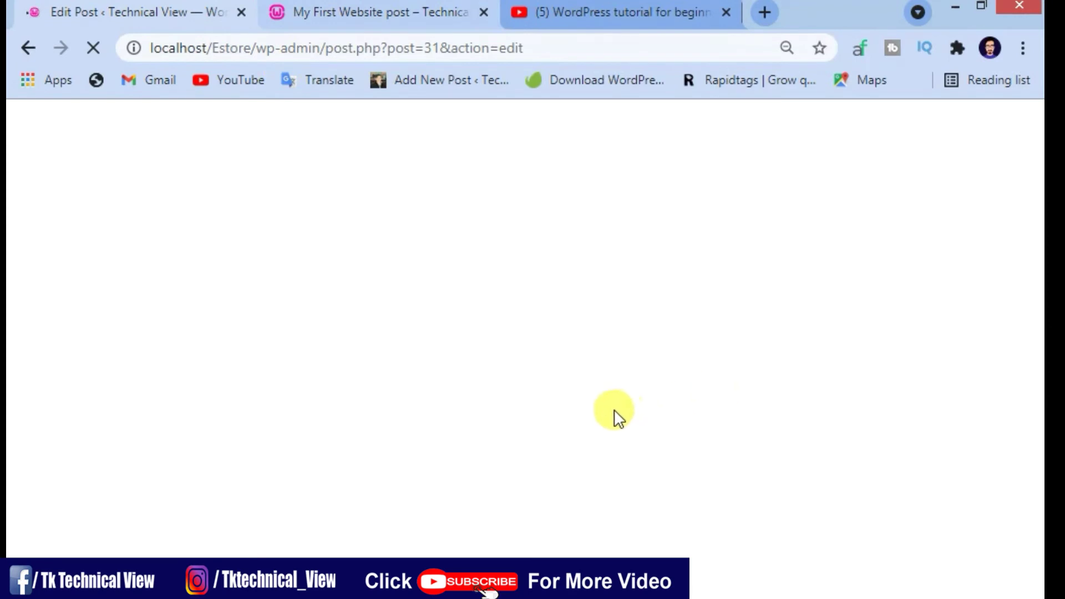
click(375, 10)
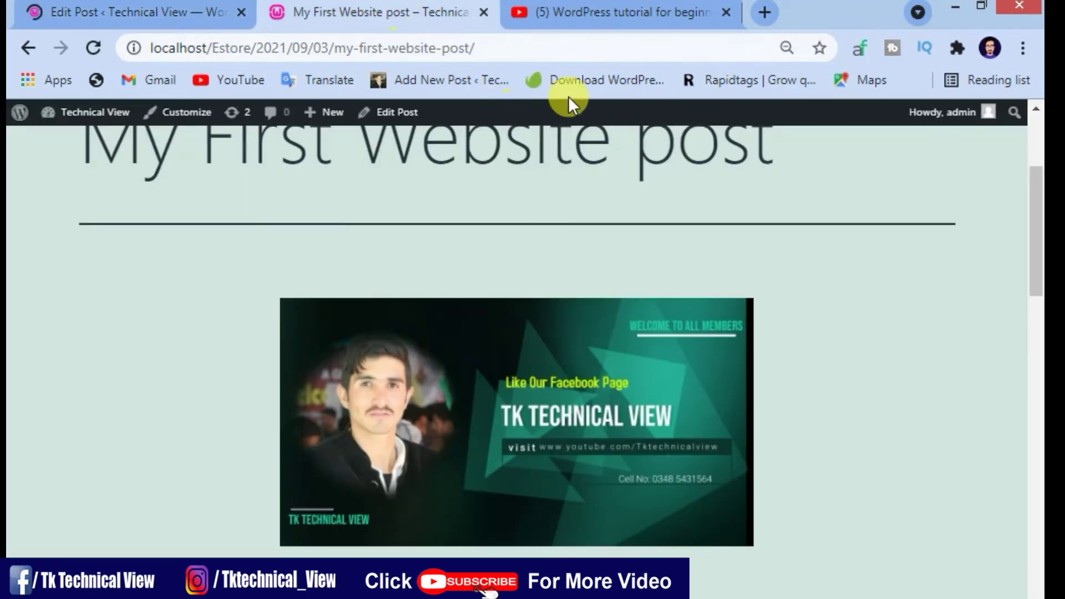
- Look through the image caption and paragraph in the post editor and compare them with the live page
click(81, 8)
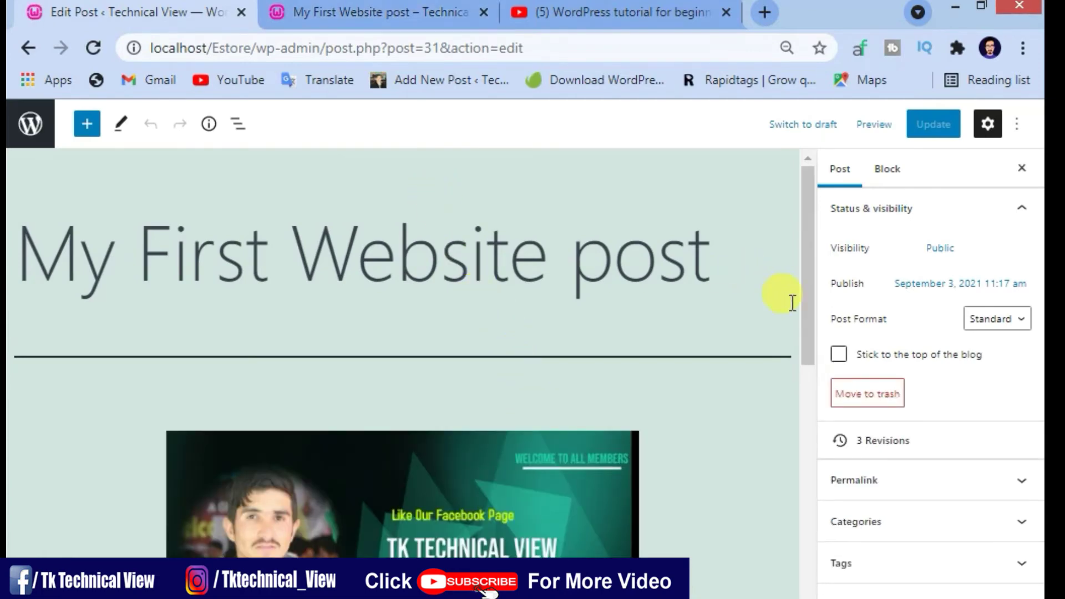
drag(808, 345, 849, 512)
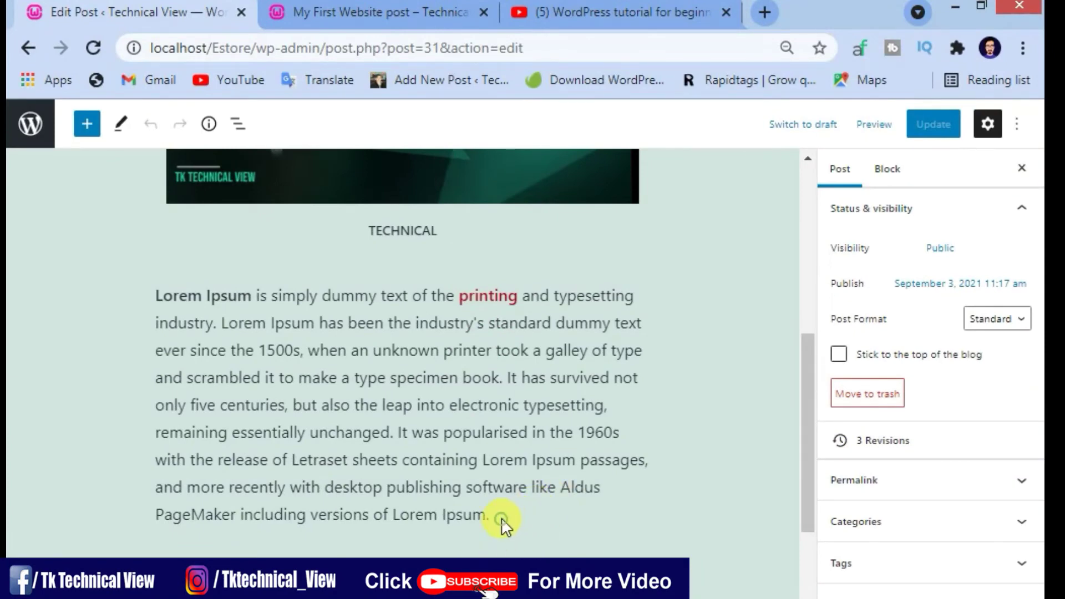
click(383, 22)
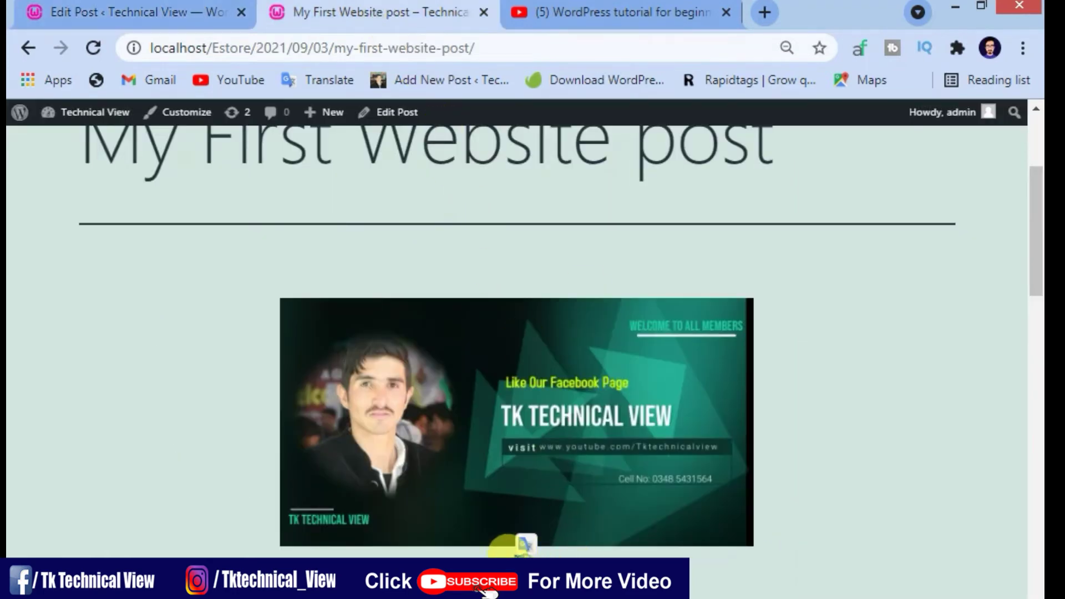
- Return to the post editor, show the post's status and visibility settings and view the captioned image
click(219, 6)
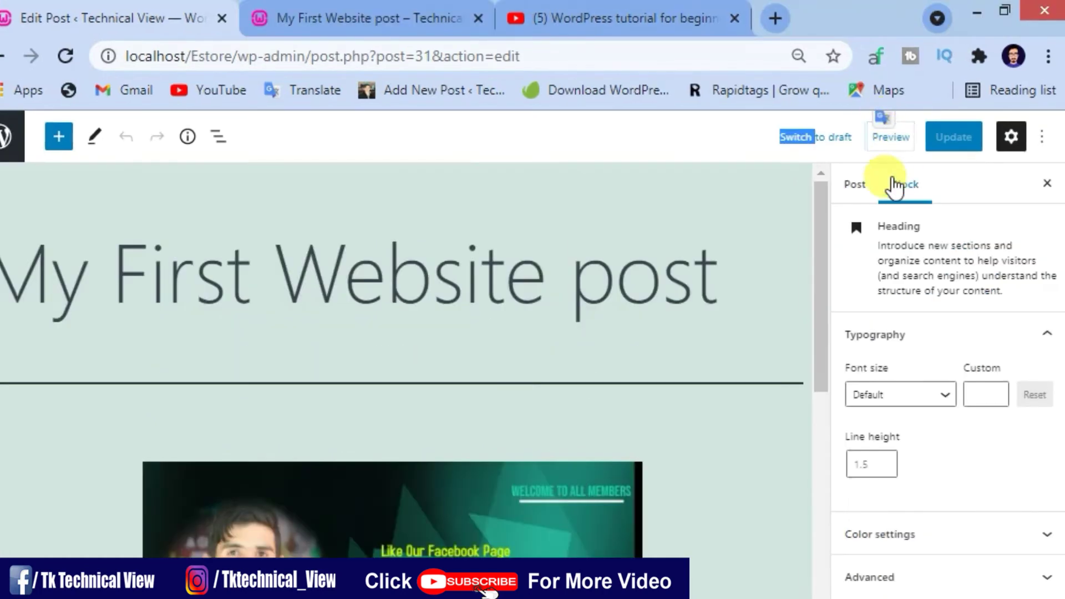
click(848, 174)
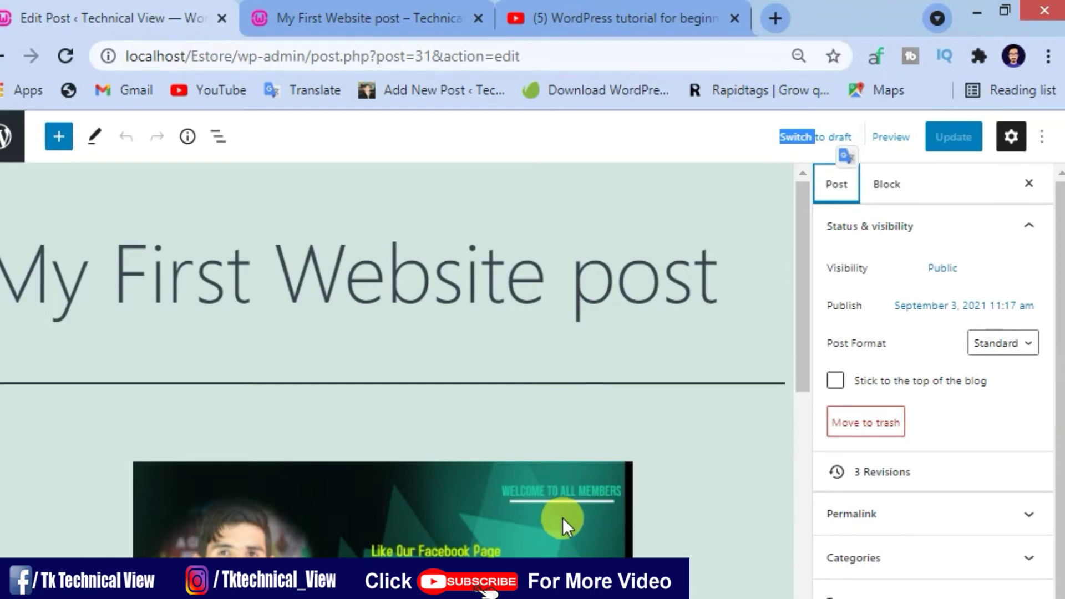
scroll(388, 360, down, 5)
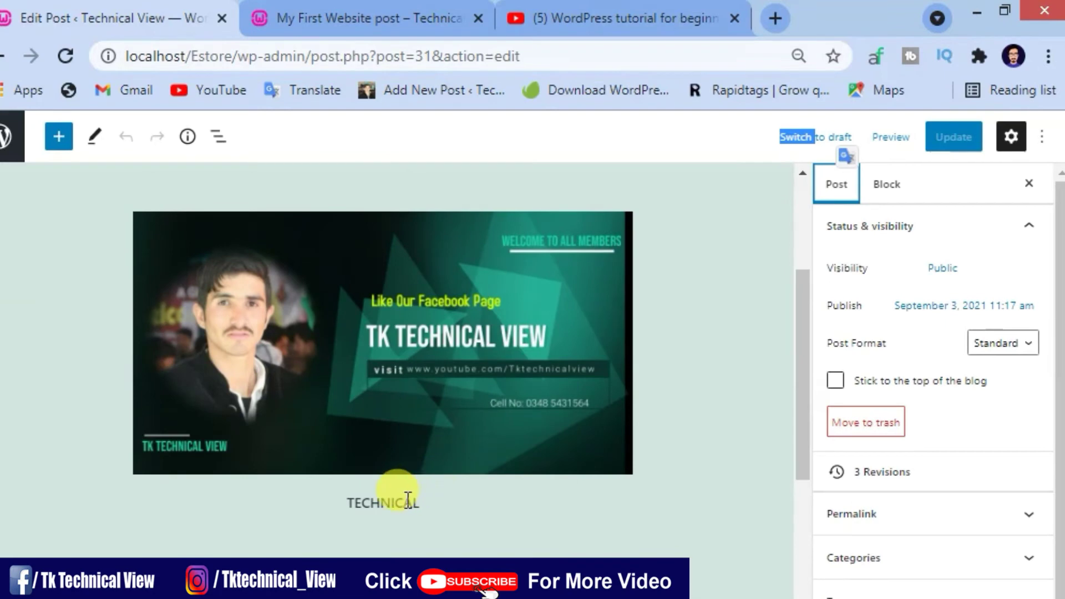
- Link the "TECHNICAL" caption to the URL of the YouTube playlist "WordPress tutorial for beginners in hindi" and update the post
double_click(408, 501)
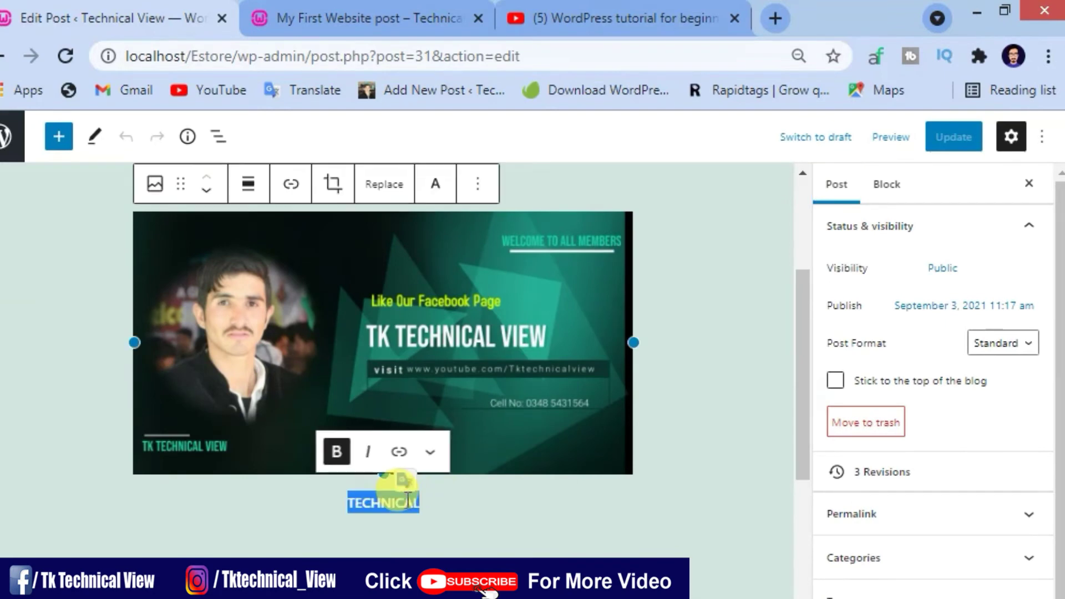
click(403, 453)
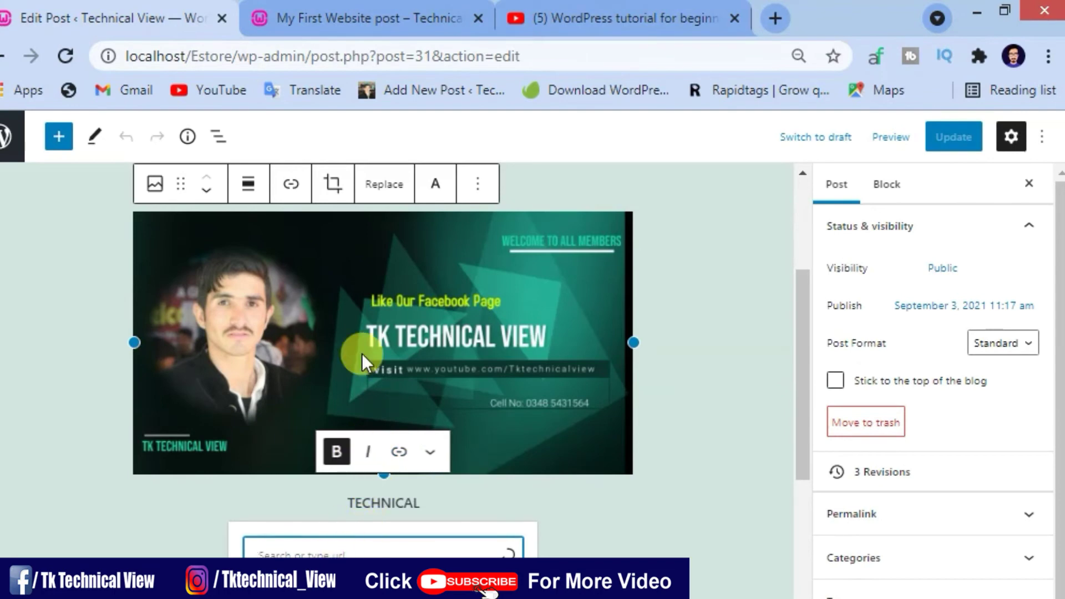
click(671, 8)
click(620, 56)
double_click(621, 55)
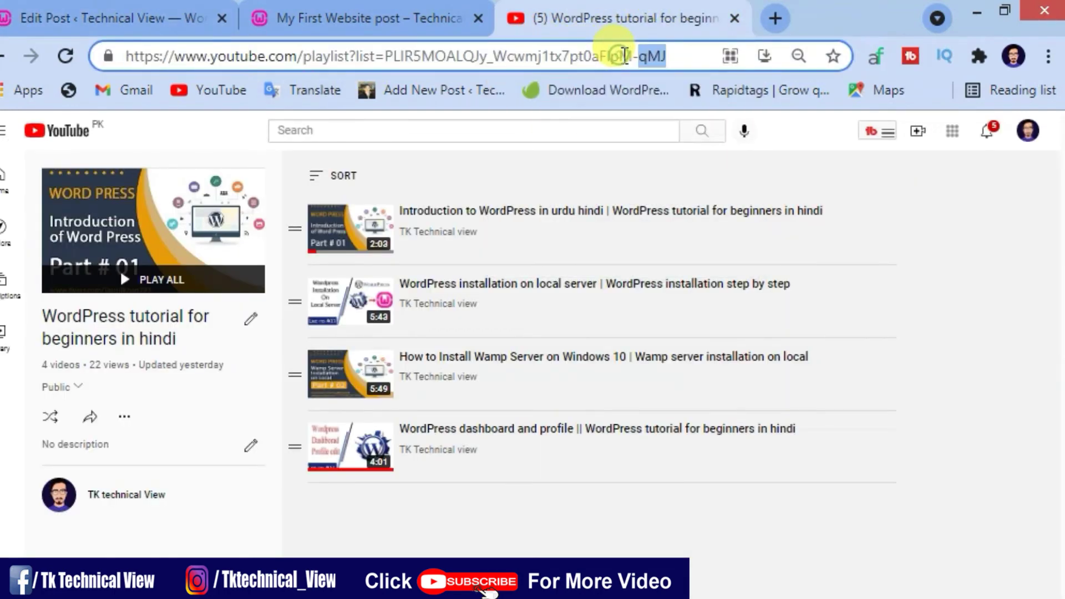
drag(684, 55, 110, 55)
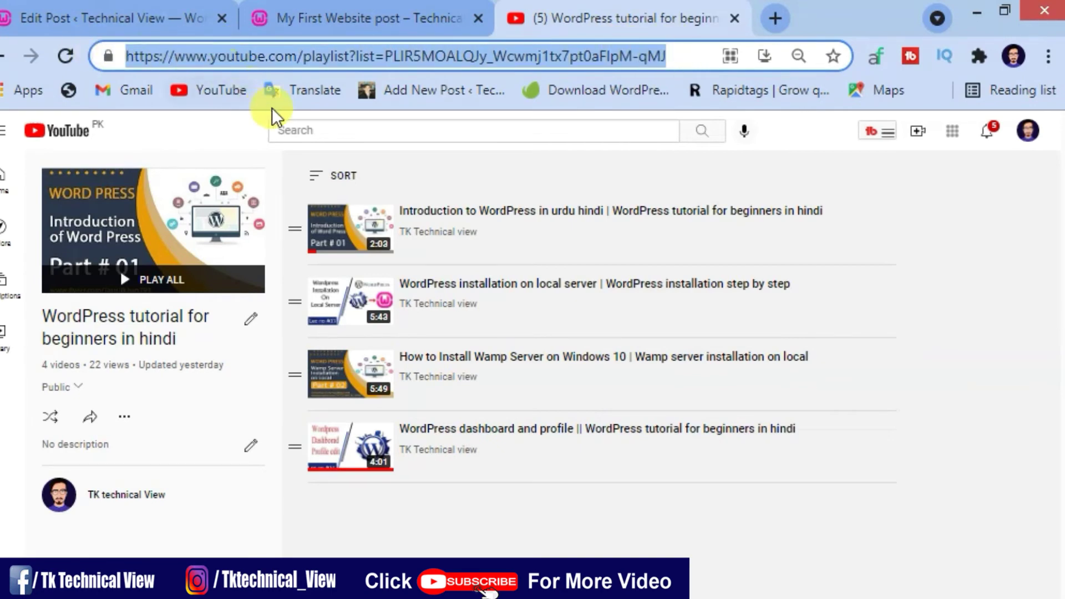
click(734, 18)
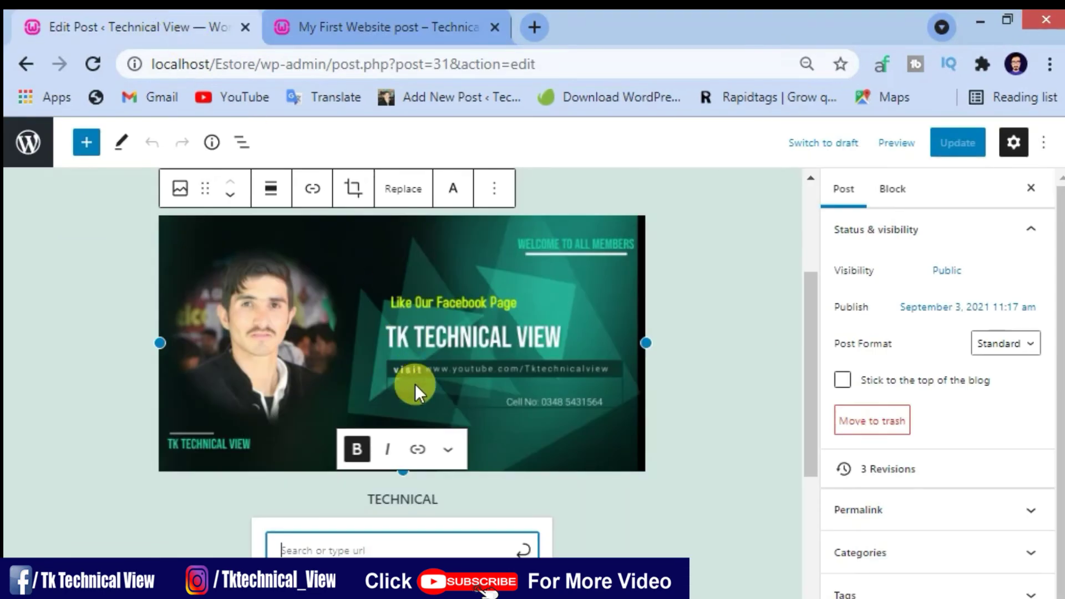
key(ctrl+v)
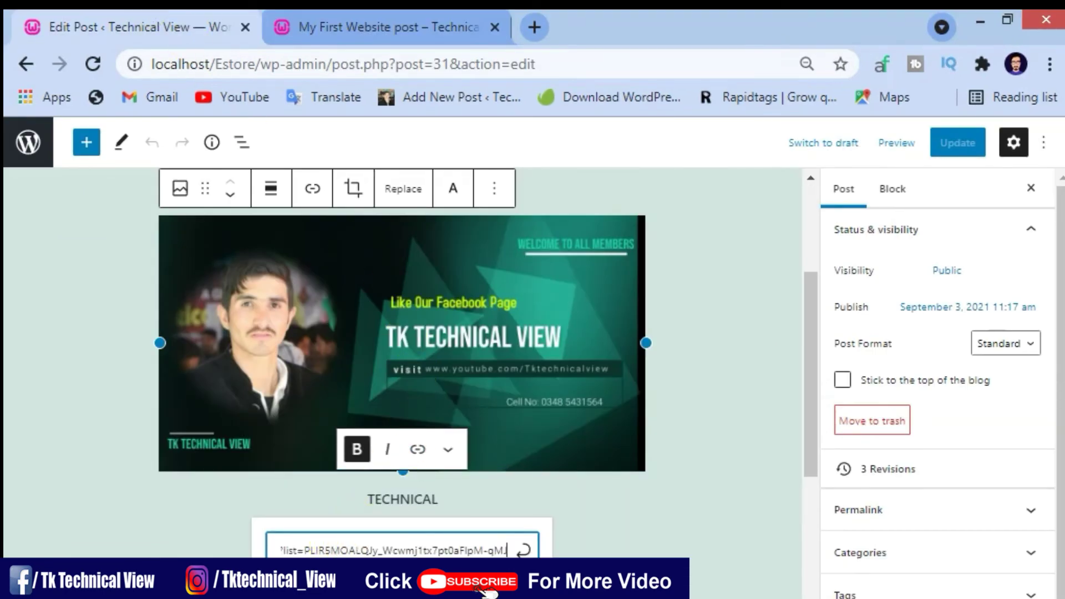
click(355, 587)
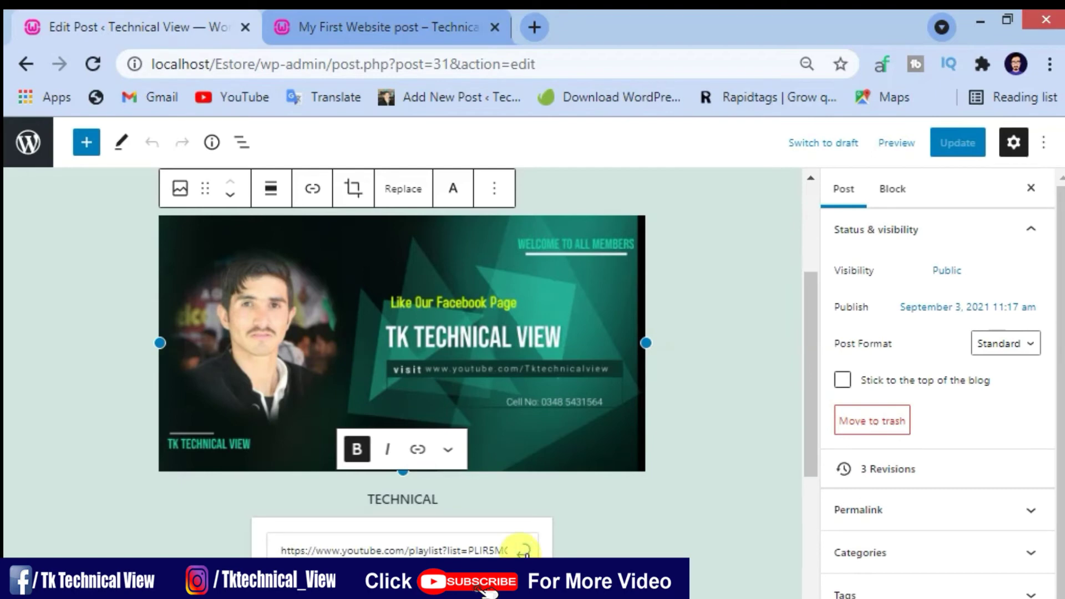
click(523, 550)
click(949, 147)
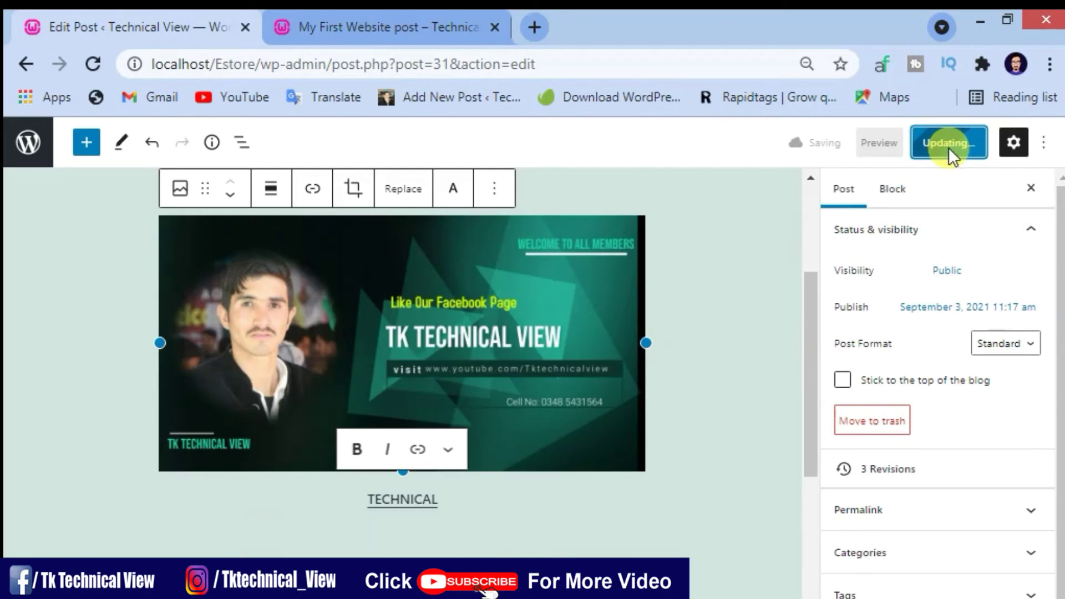
- Reload the live post and test the link on the "TECHNICAL" caption, closing the page it opens
click(468, 23)
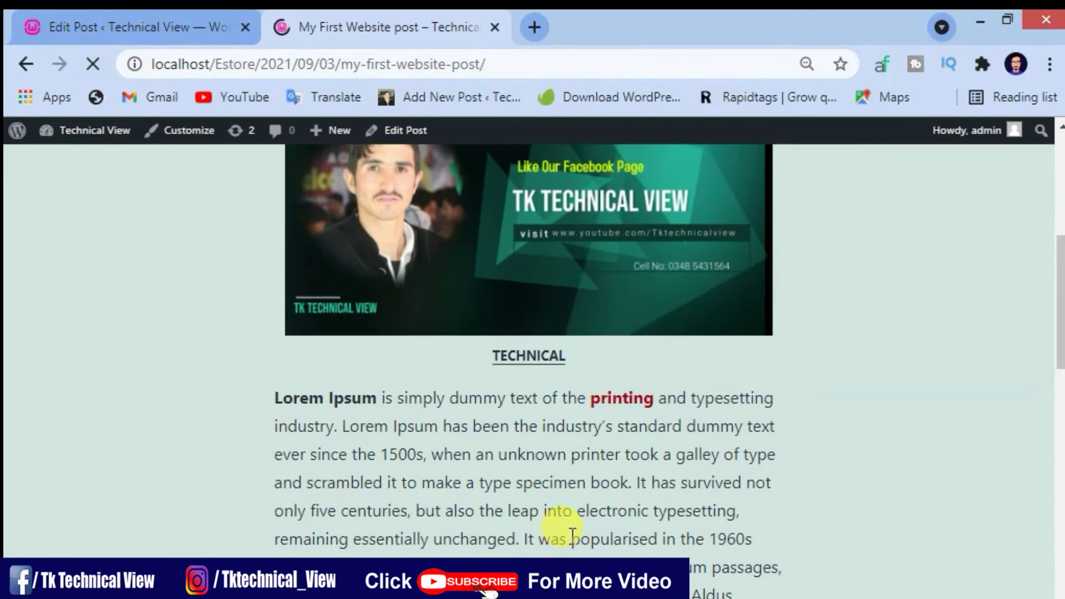
scroll(573, 536, up, 3)
scroll(581, 489, down, 4)
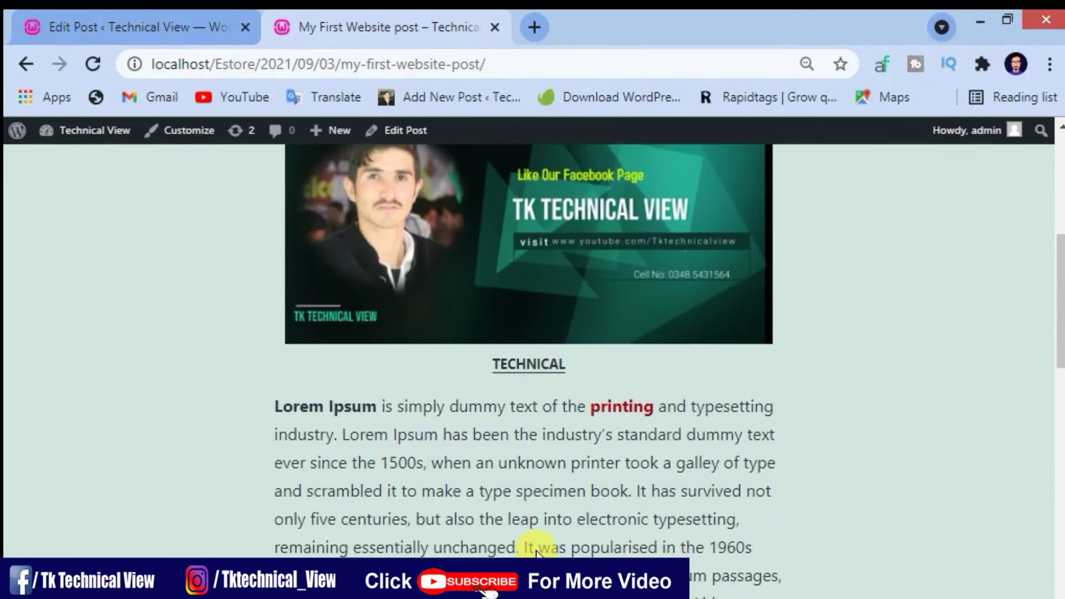
click(534, 357)
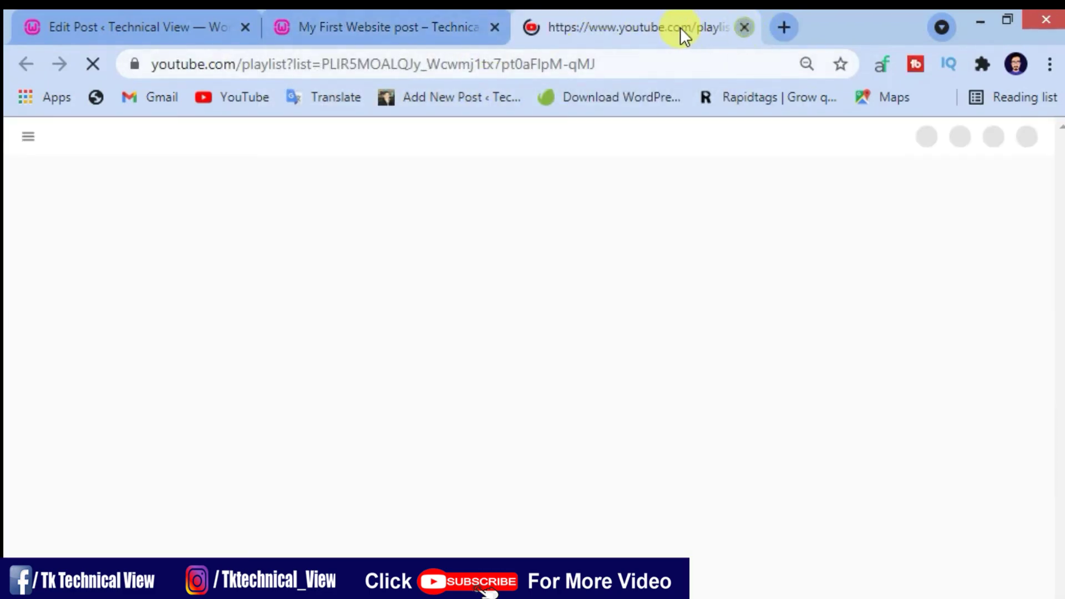
click(742, 27)
- Link the cover image in the post editor to the same YouTube playlist URL and update the post
click(50, 20)
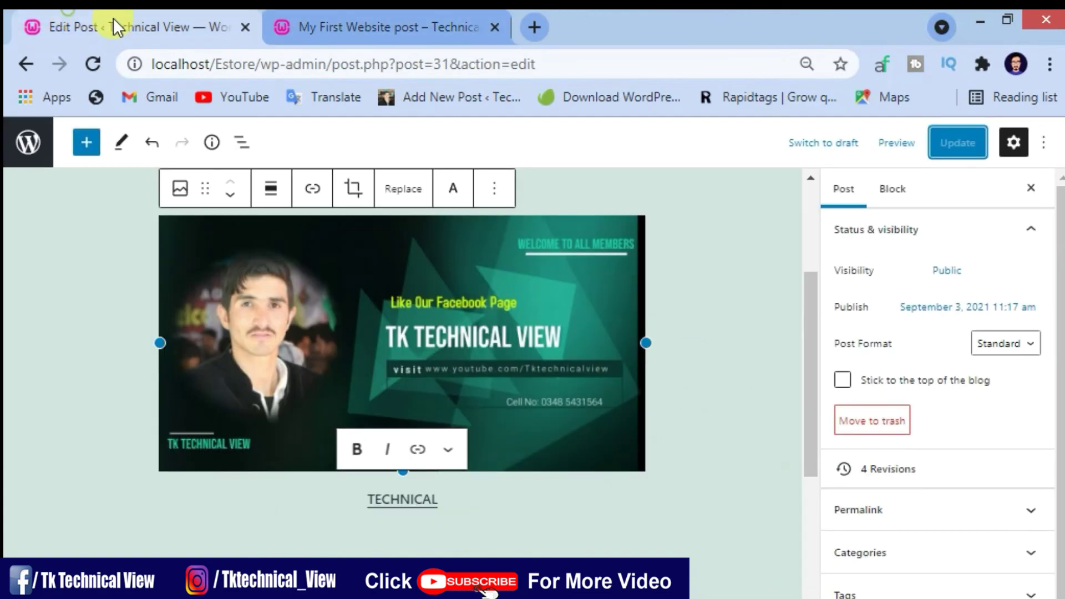
click(469, 325)
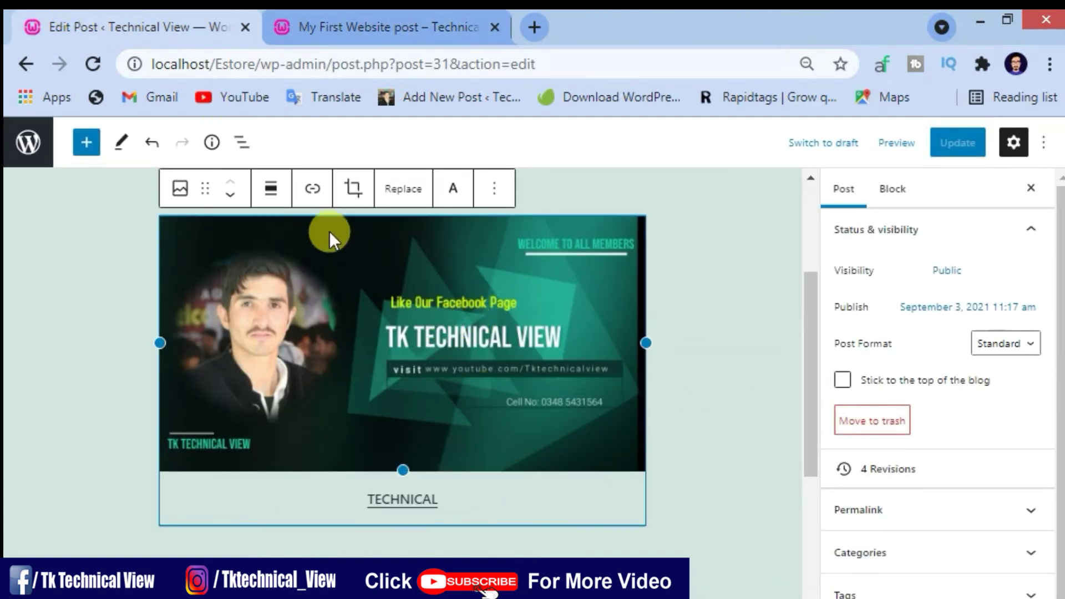
click(314, 194)
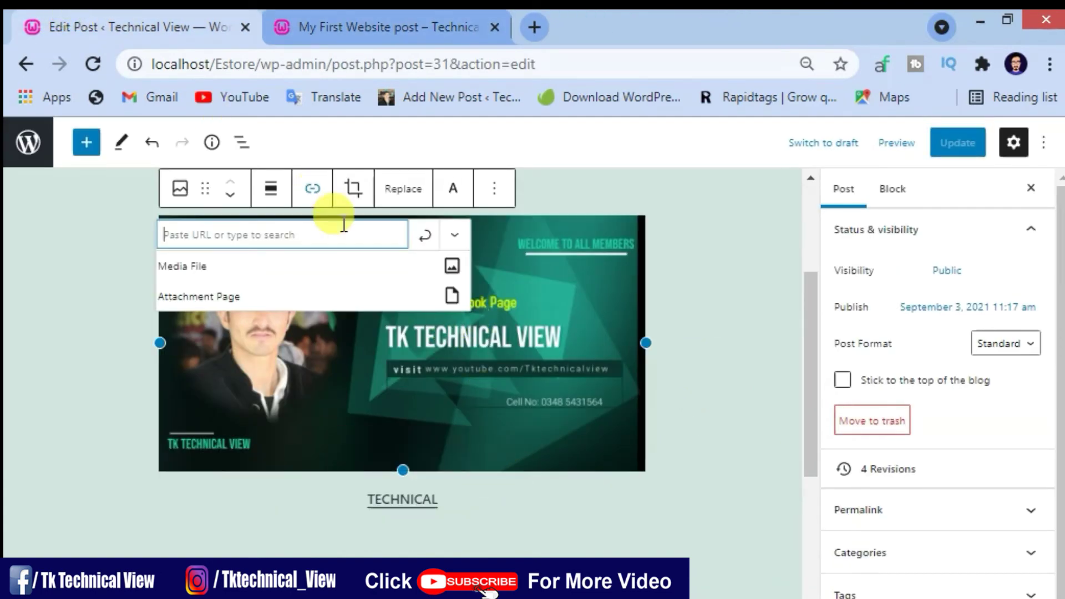
text(https://www.youtube.com/playlist?list=PLIR5MOALQJy_Wcwmj1tx7pt0aFlpM-oMJ)
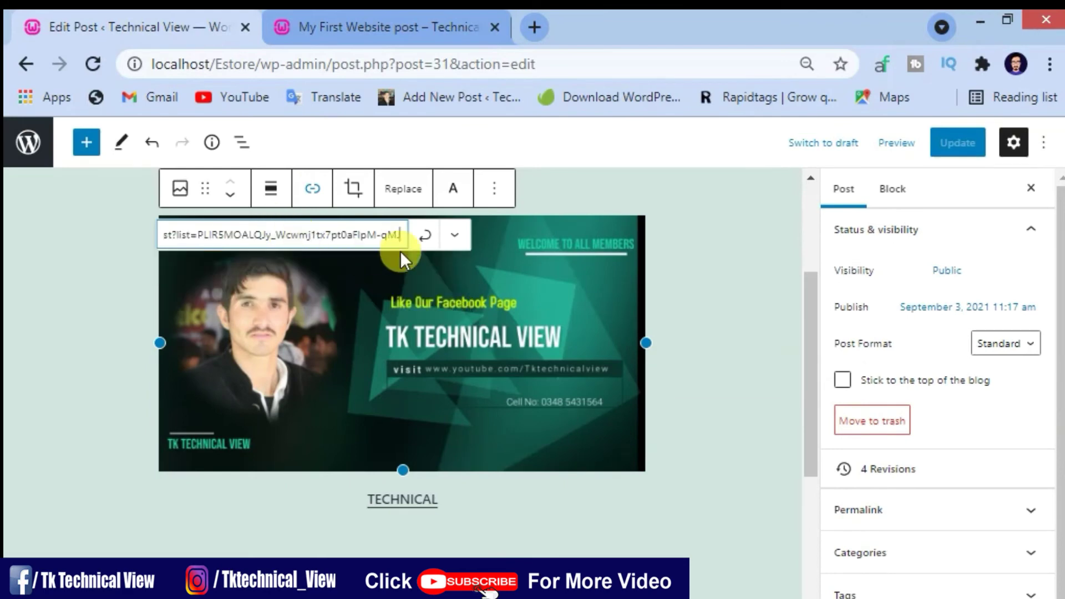
click(425, 234)
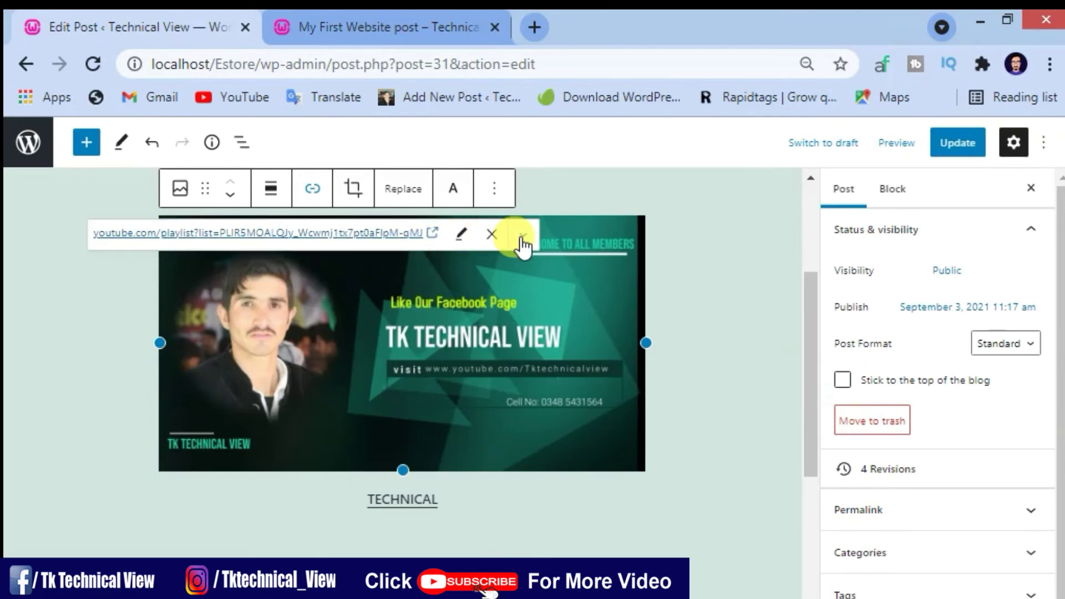
click(943, 147)
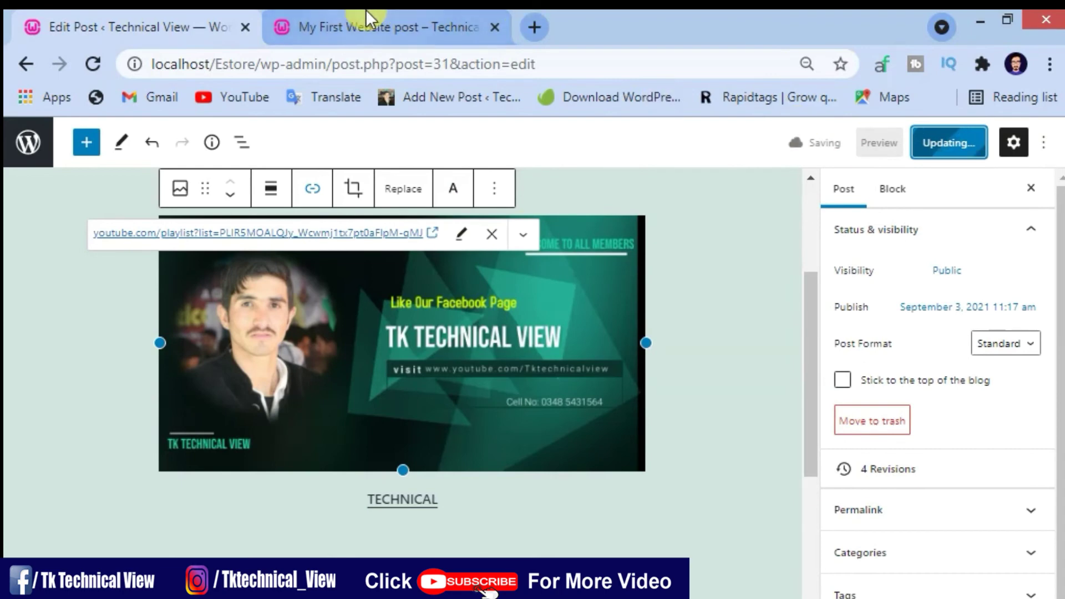
- Reload the live post, test the link on the image and return to the post page
click(365, 27)
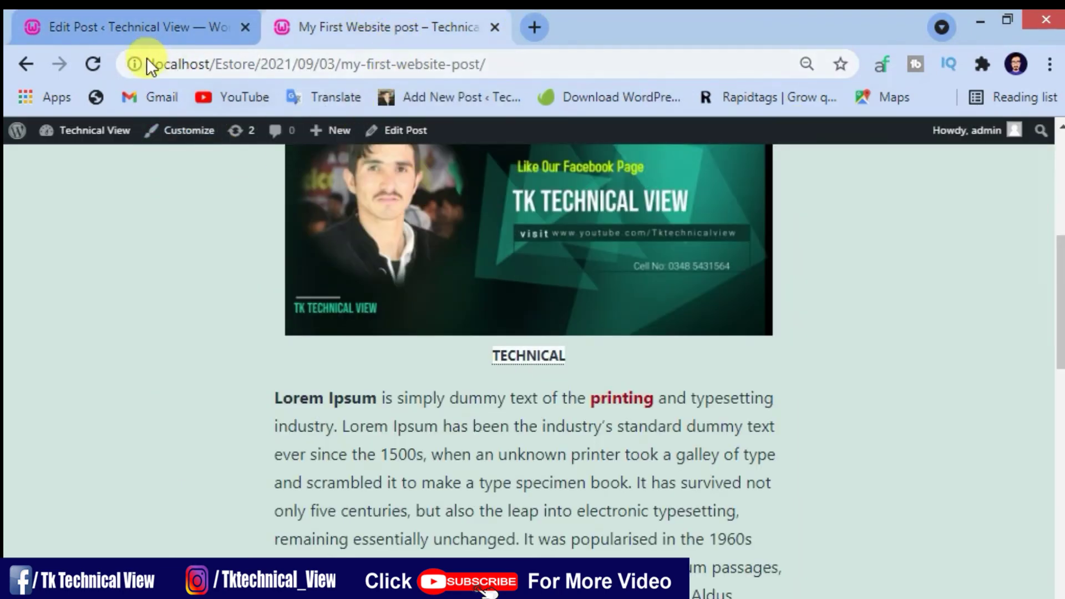
key(F5)
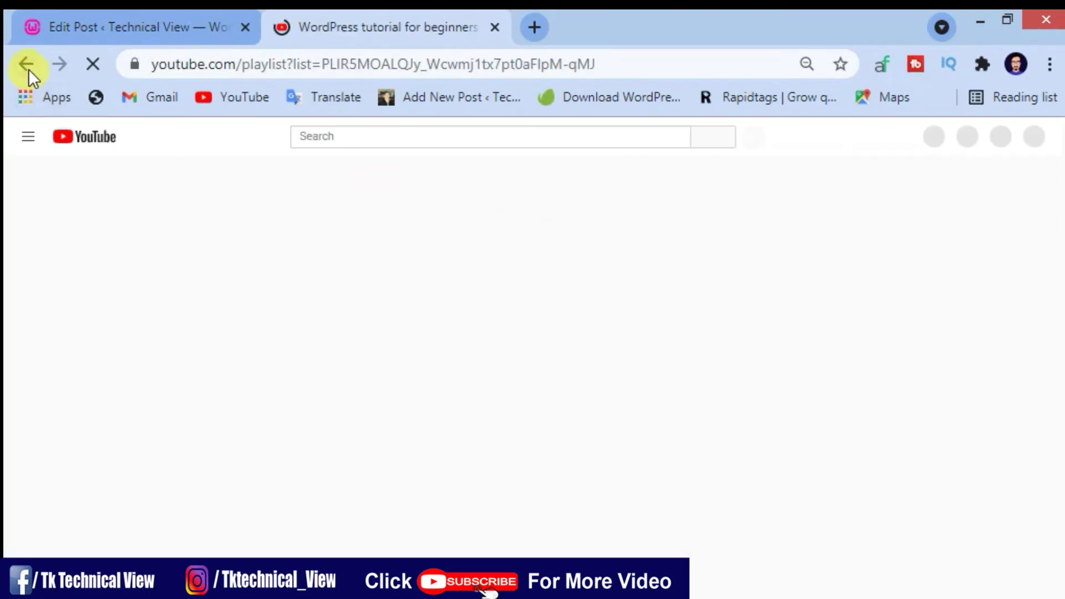
click(28, 62)
- Remove the playlist link from the cover image in the post editor and update the post
click(129, 16)
click(405, 308)
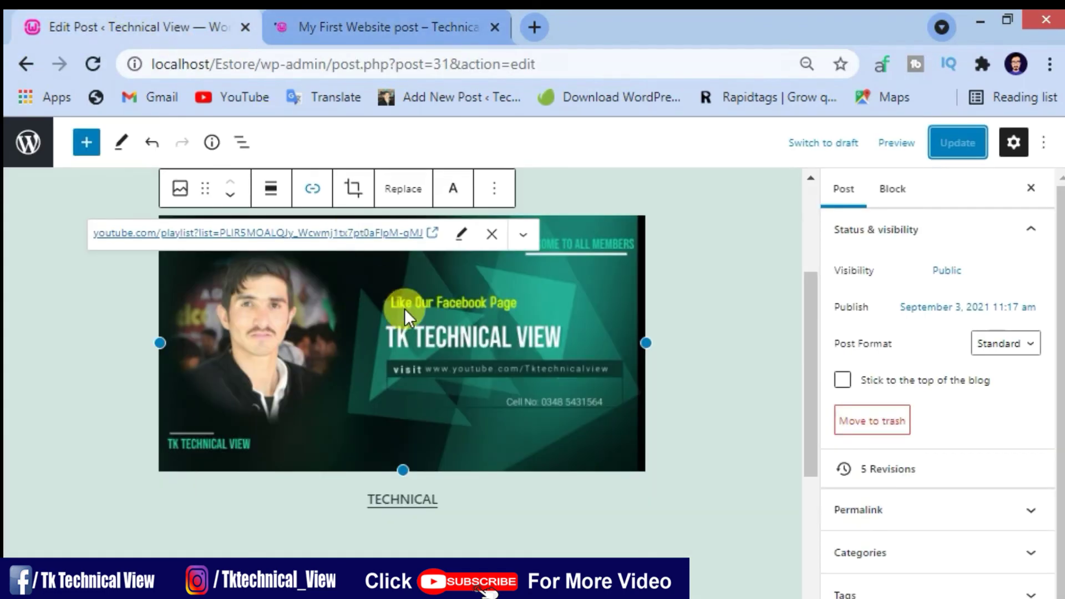
click(490, 233)
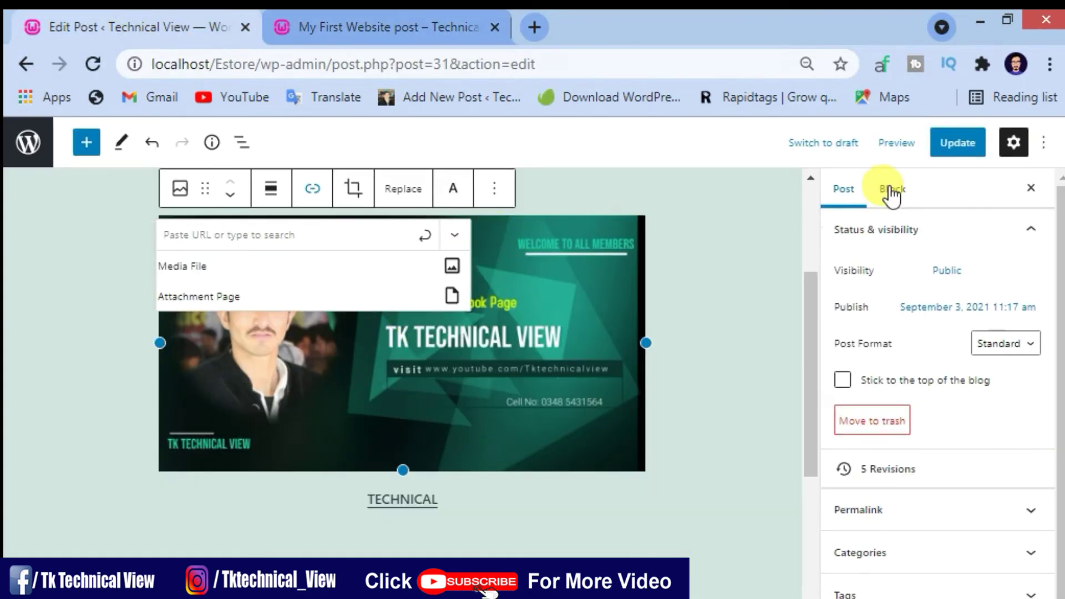
click(948, 139)
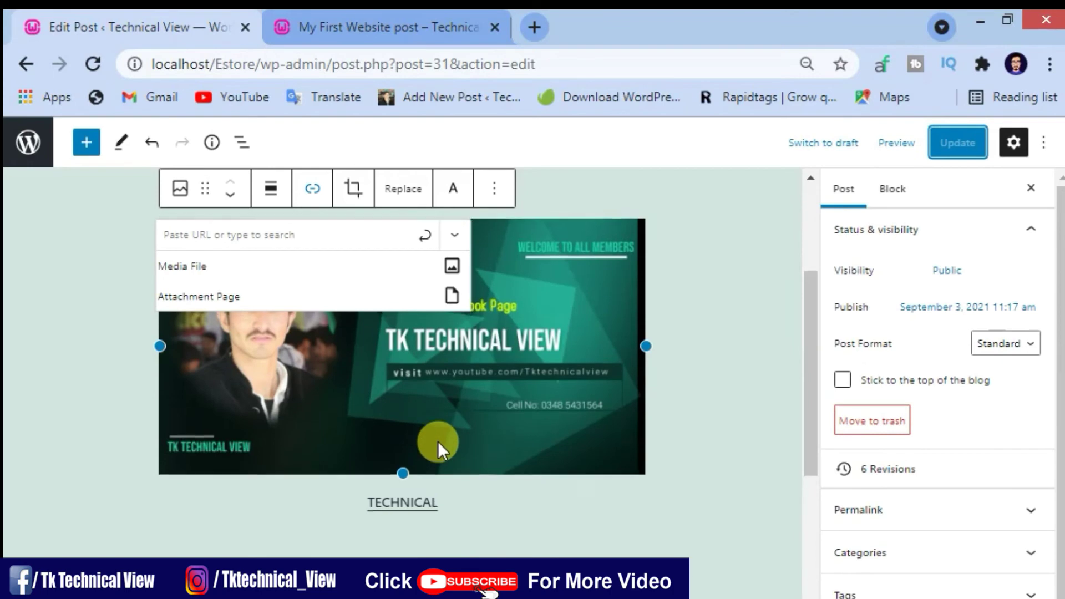
- Open the media library to replace the cover image and link the image to its media file
scroll(437, 440, up, 4)
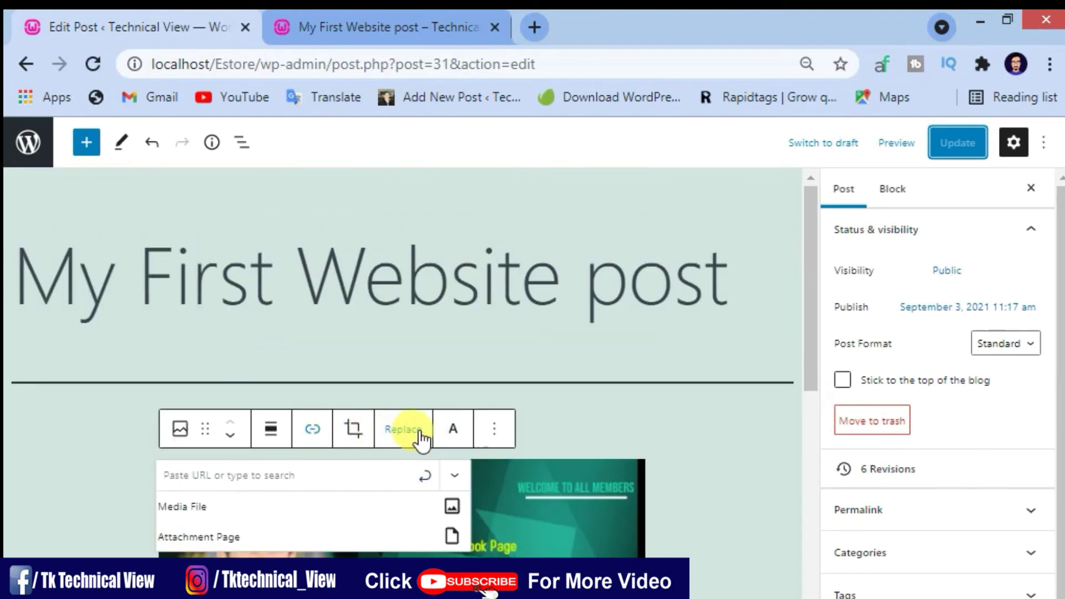
click(395, 430)
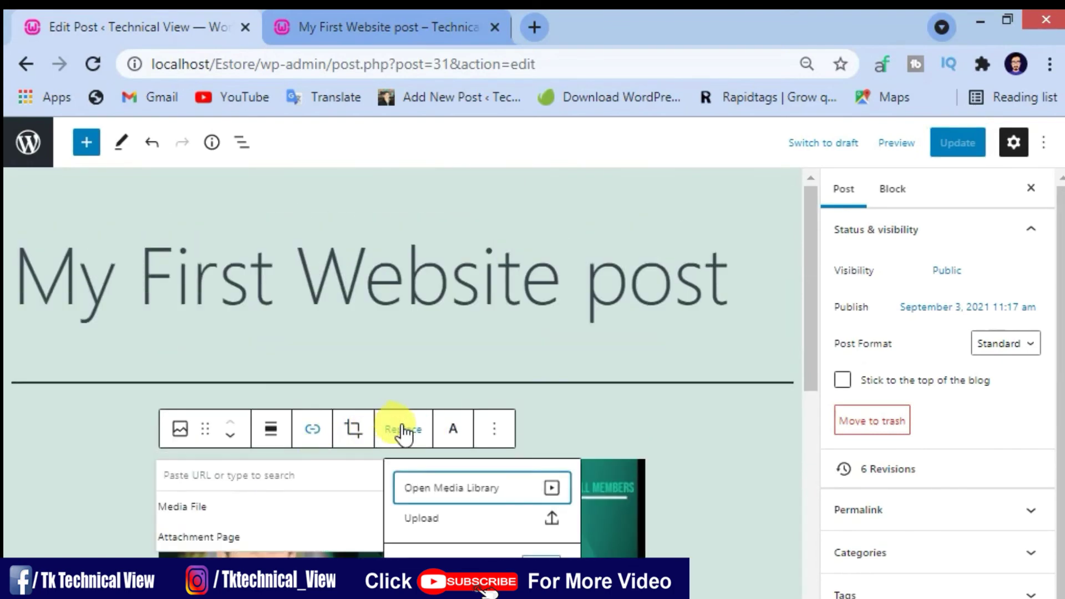
click(462, 499)
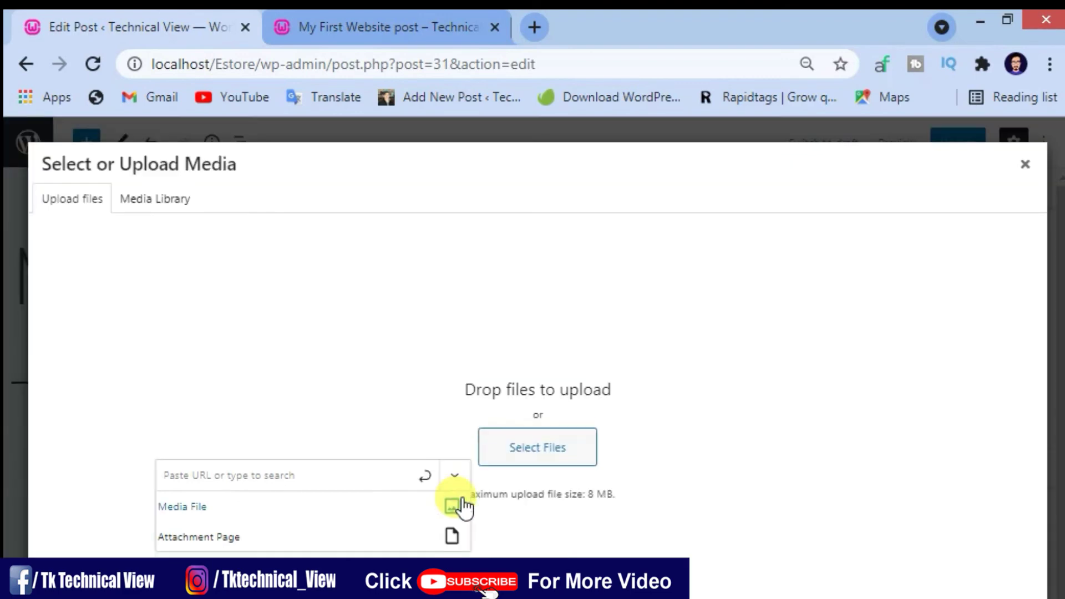
click(294, 515)
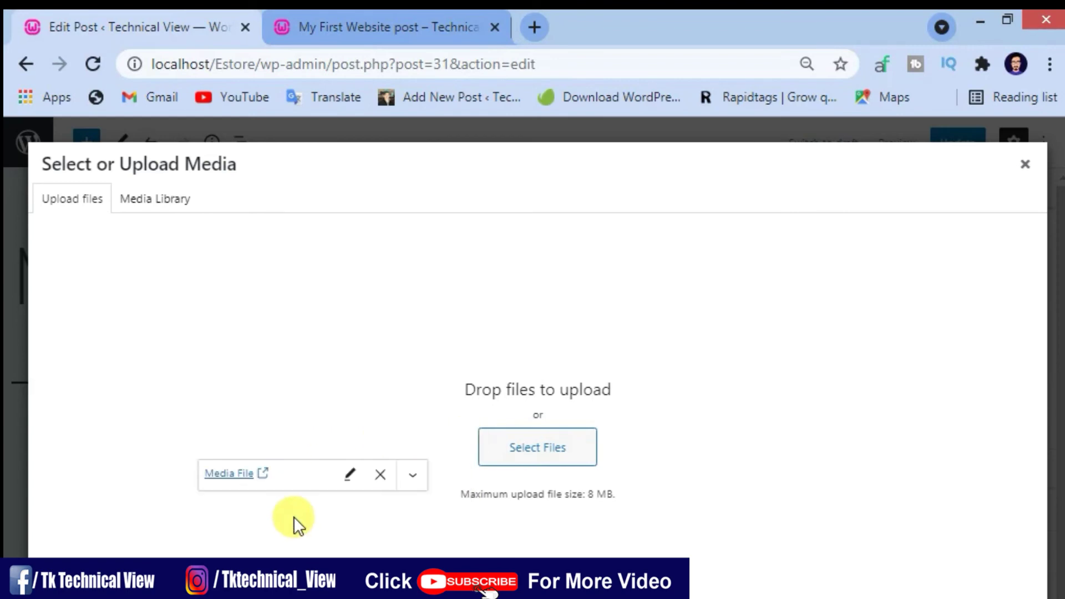
- Upload the picture "technology-impact-on-life-1024x566" from the Downloads folder as the replacement image
click(511, 458)
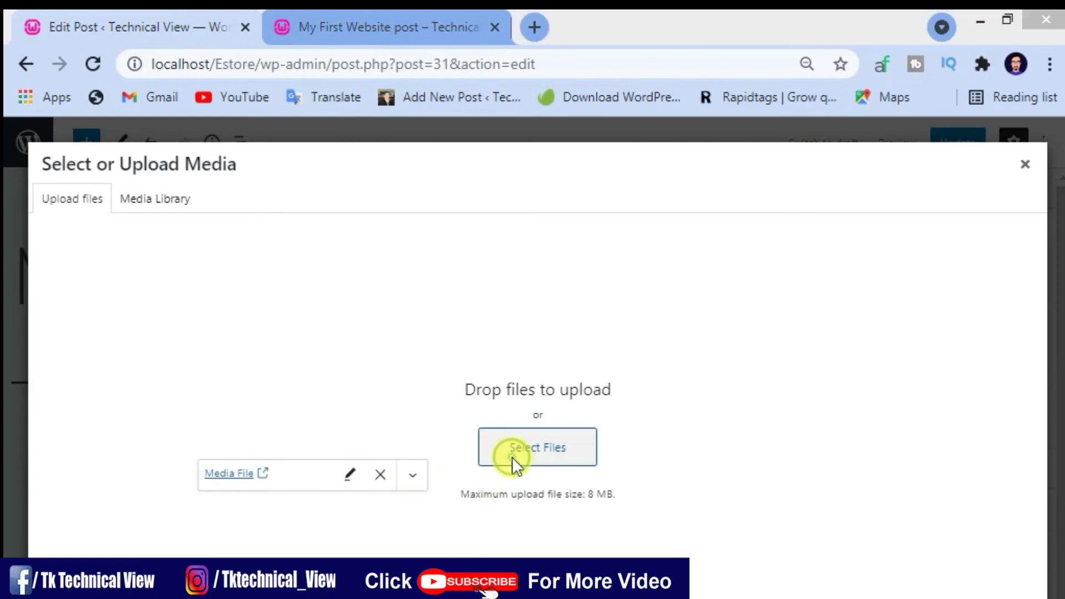
key(Escape)
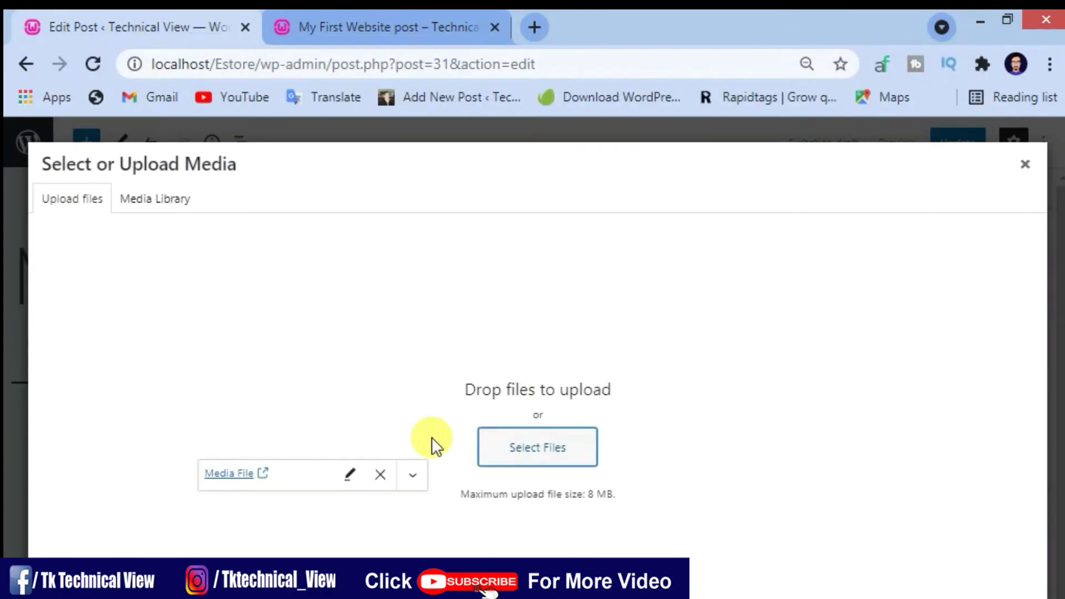
click(157, 200)
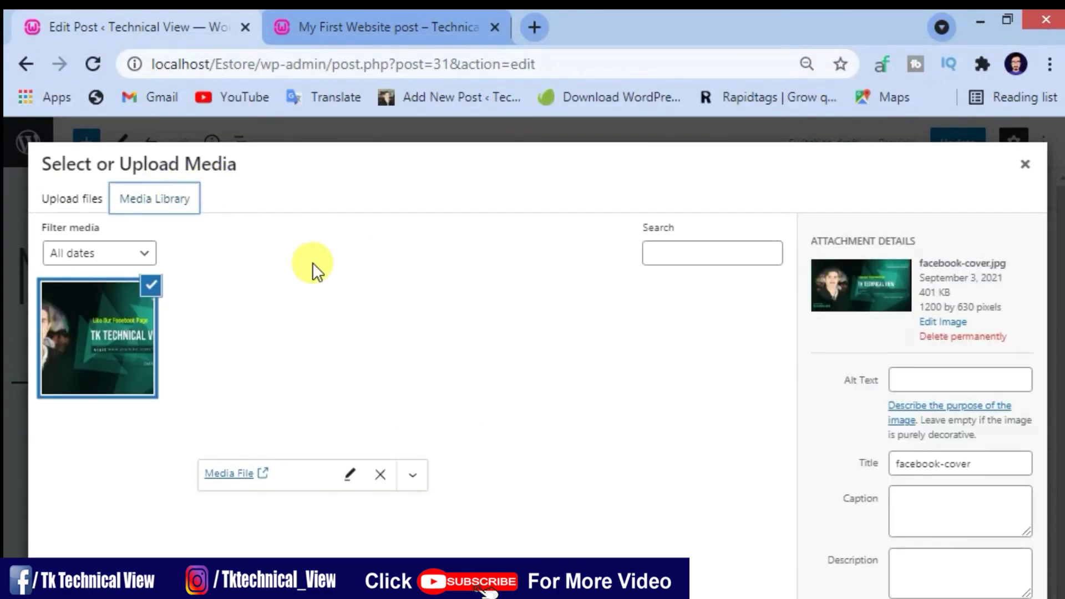
click(84, 202)
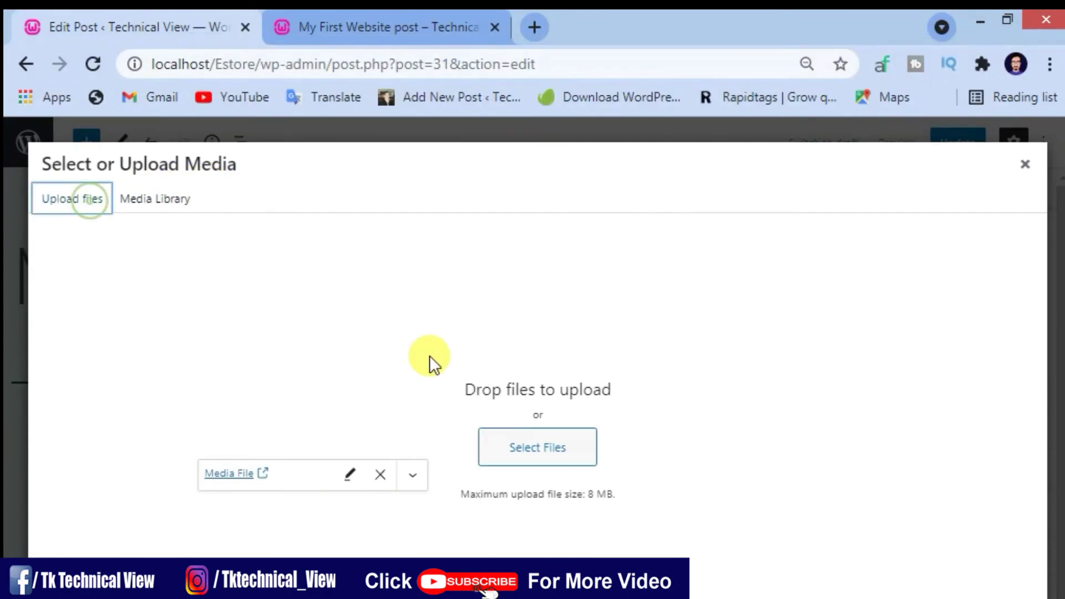
click(512, 447)
click(759, 360)
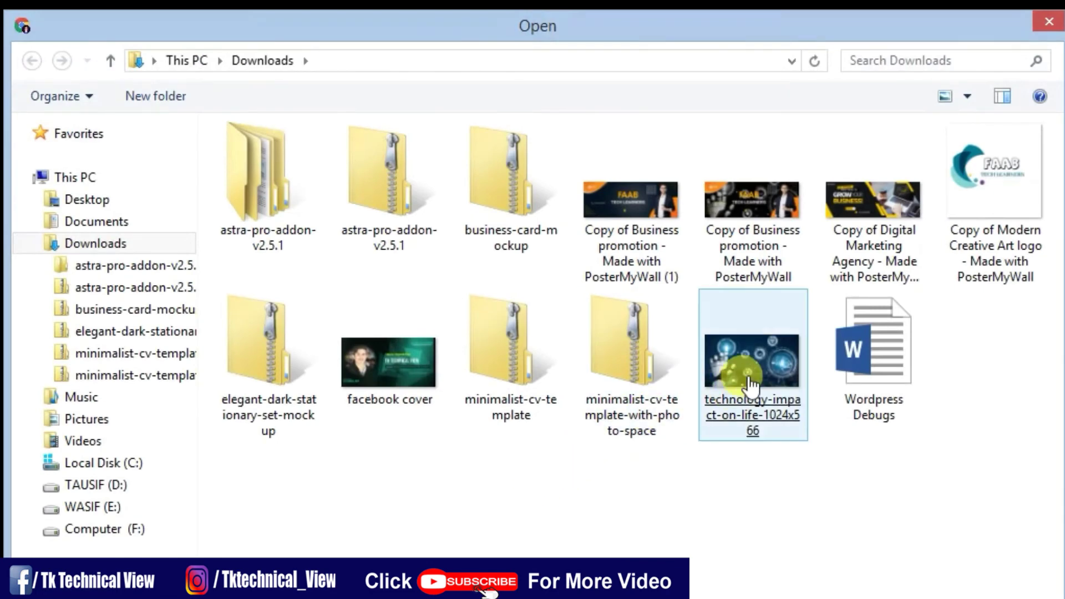
double_click(763, 360)
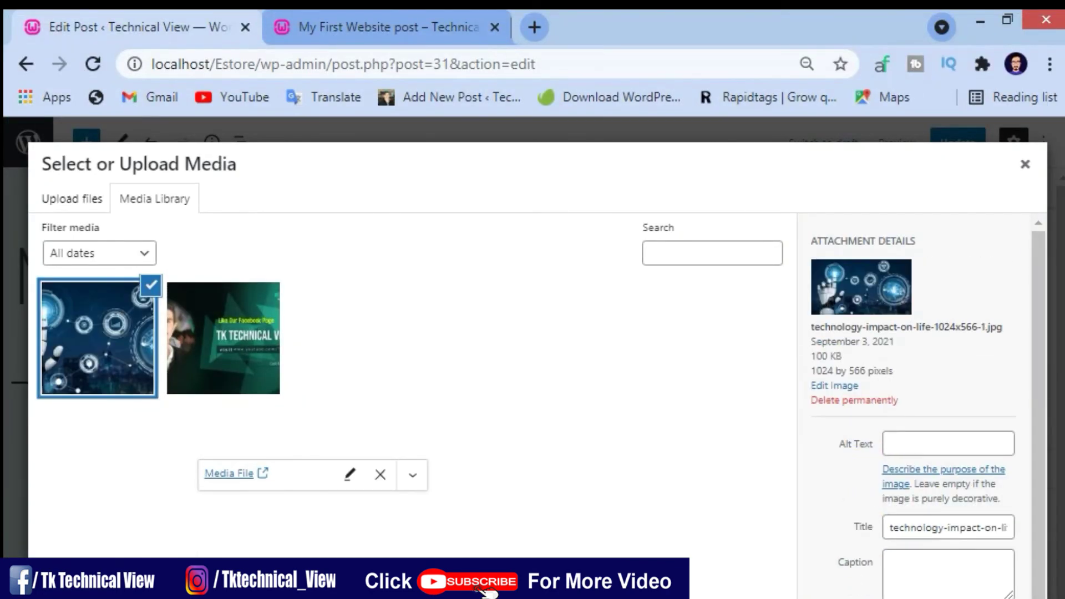
- Set the uploaded image's alt text to "Tech" and its caption to "Technical"
click(924, 443)
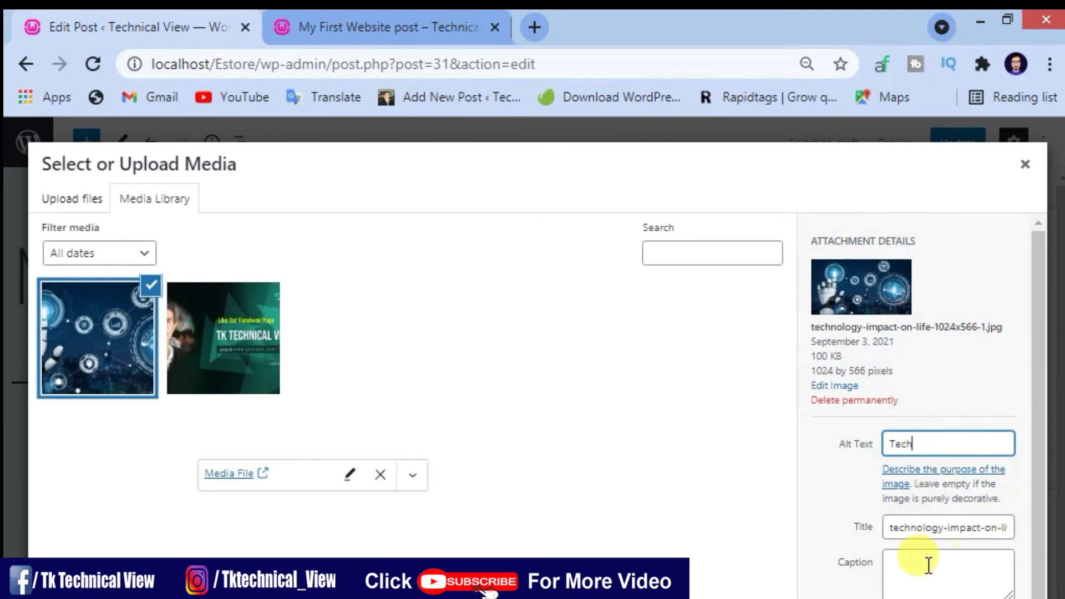
click(924, 568)
text(Te)
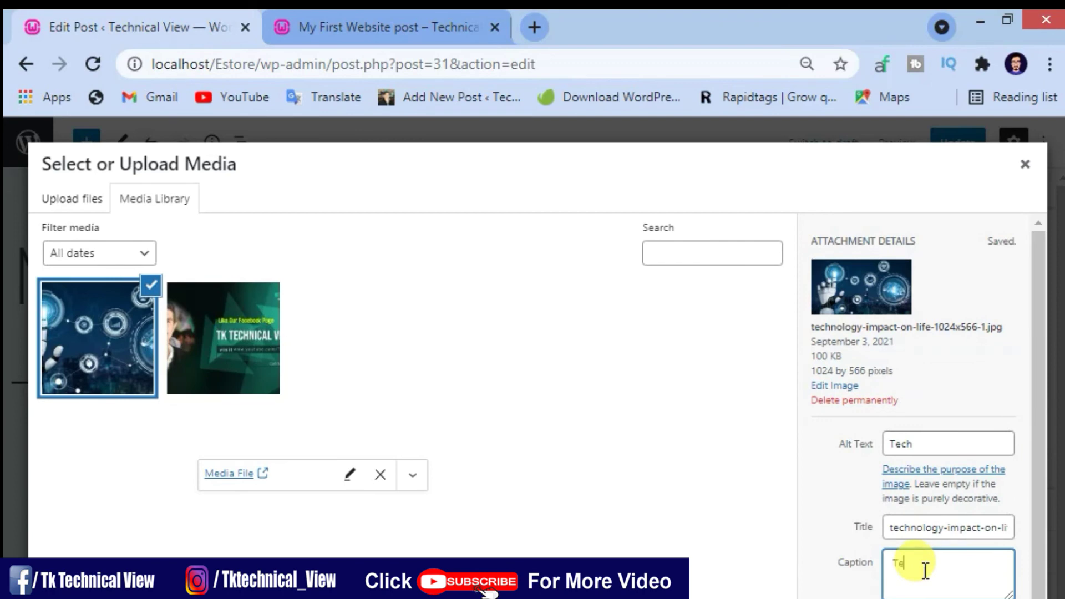
text(chnical)
click(950, 598)
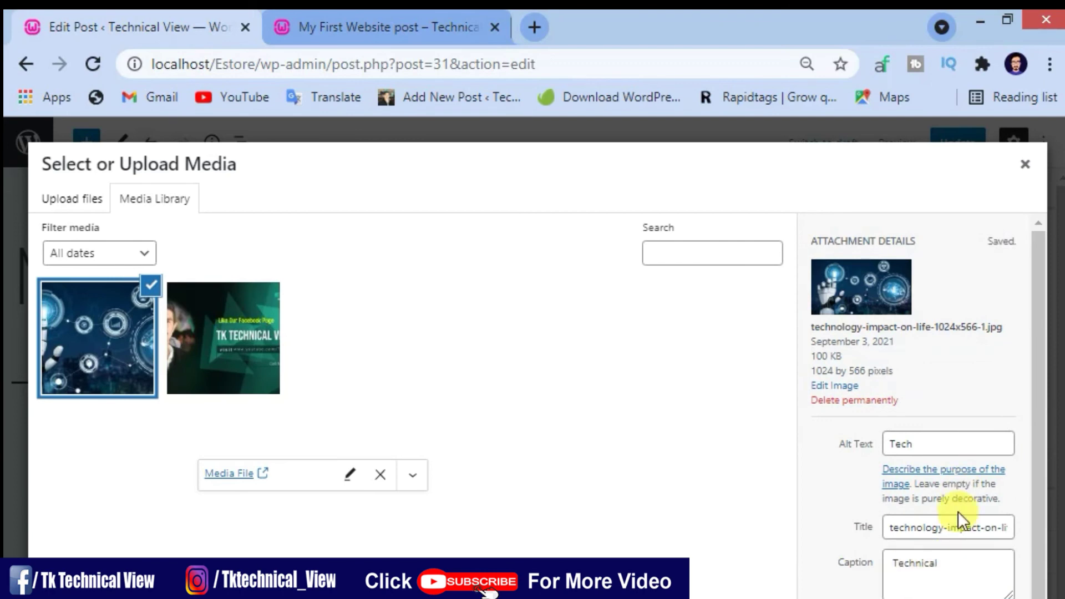
- Copy the uploaded image's title, "technology-impact-on-life-1024x566", into its description in the attachment details
click(949, 528)
key(ctrl+a)
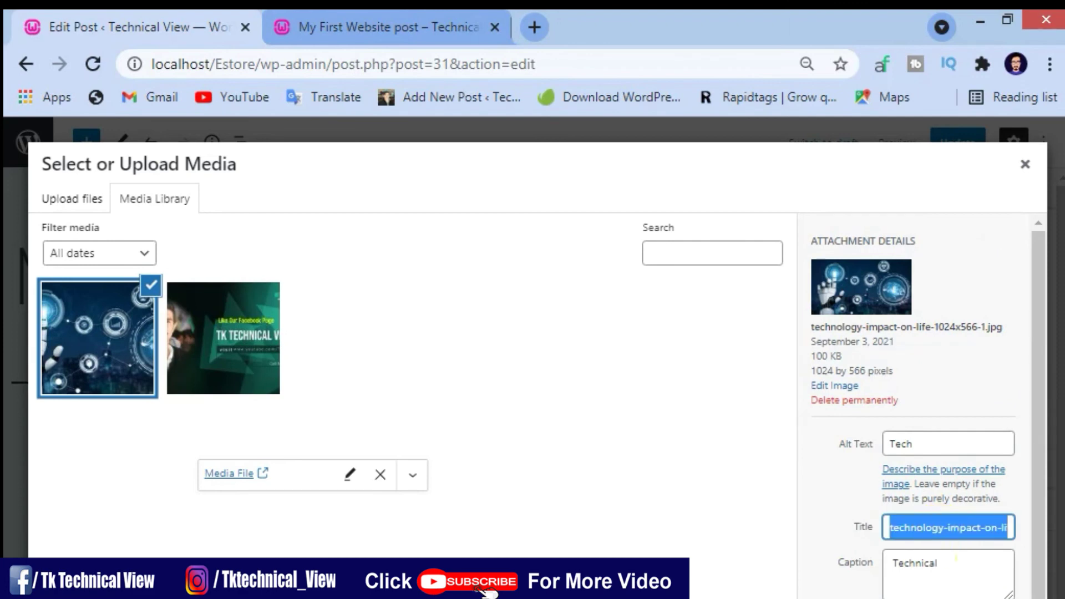
click(942, 598)
scroll(941, 598, down, 1)
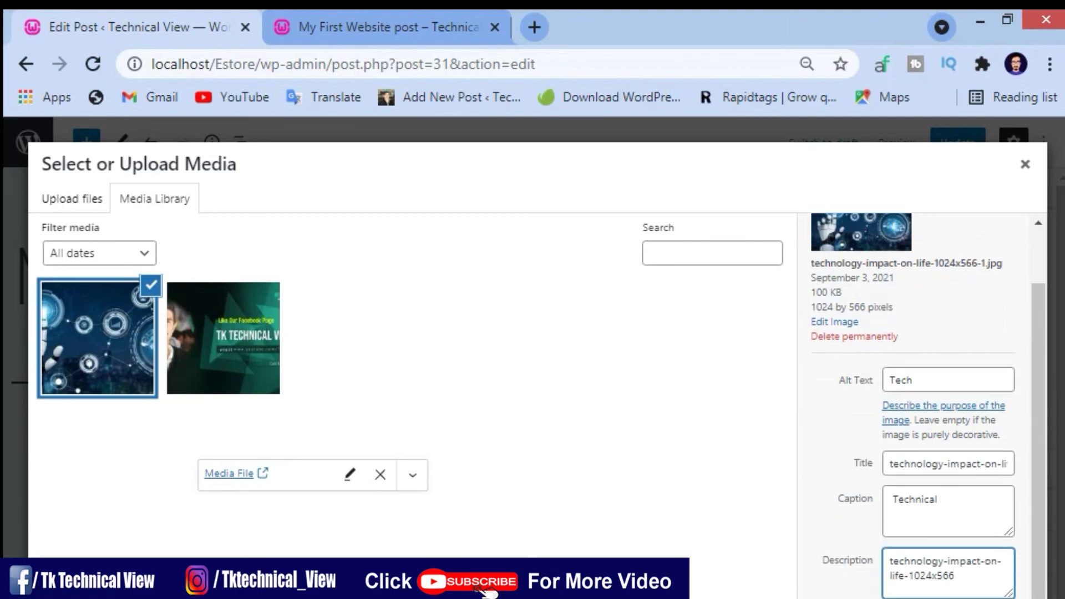
- Insert the selected technology picture in place of the cover image, update the post and deselect the image
click(971, 598)
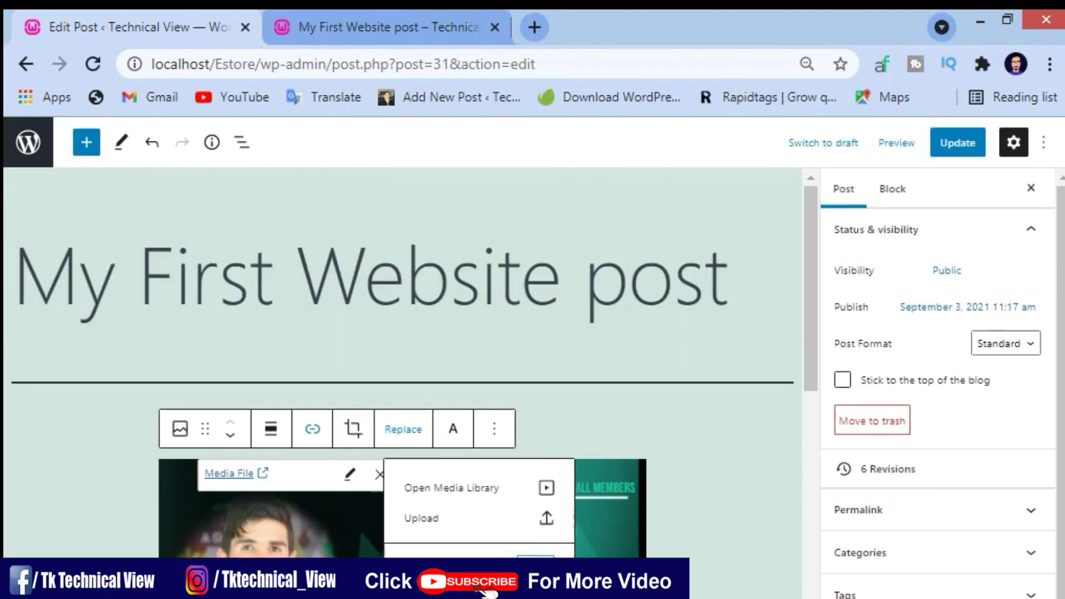
click(963, 143)
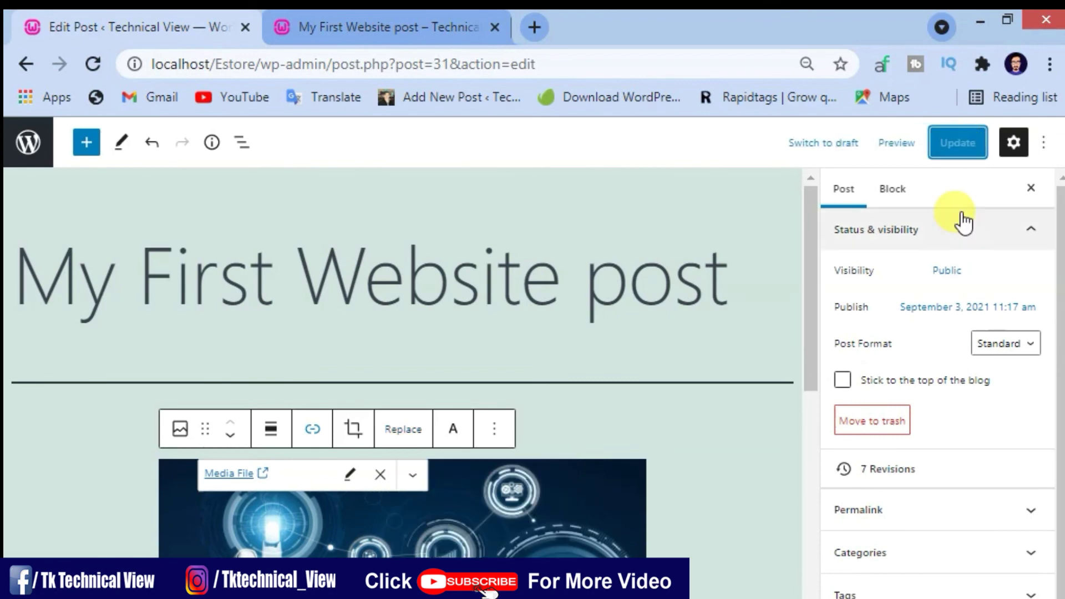
mouse_move(404, 14)
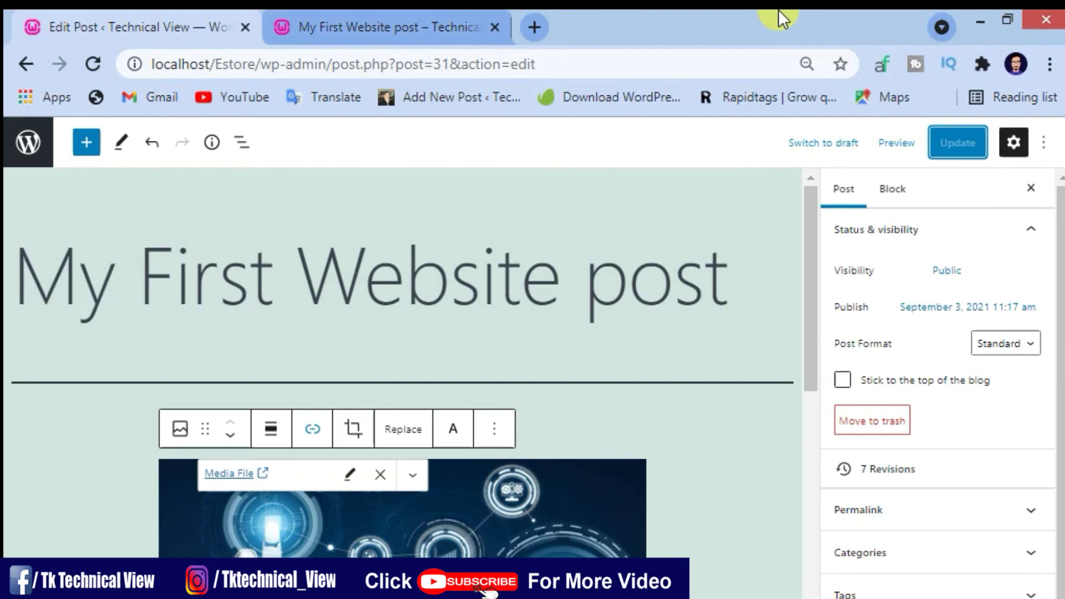
click(707, 493)
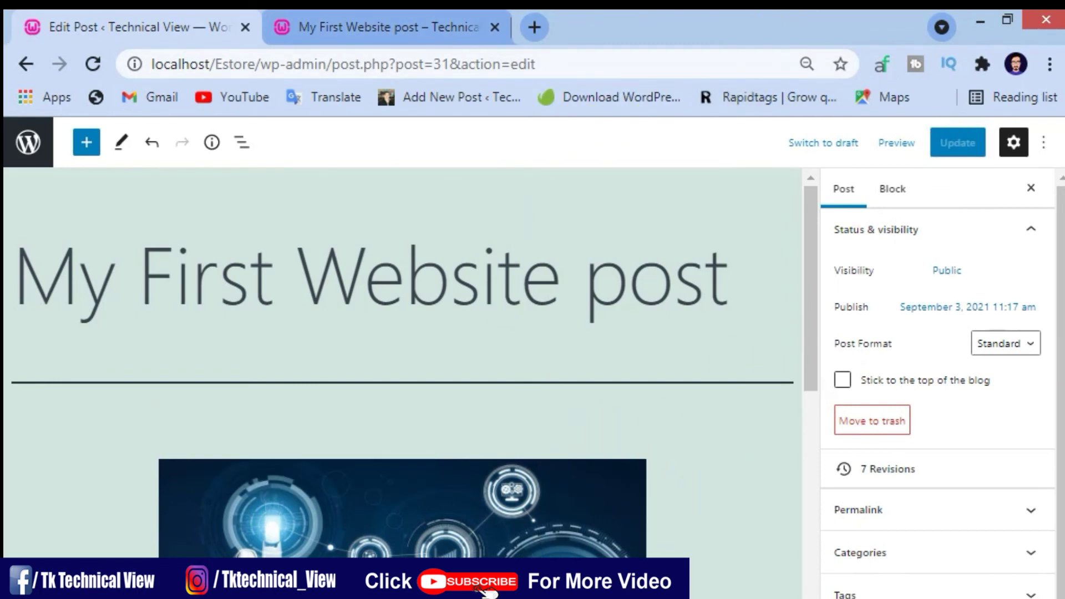
scroll(381, 501, down, 4)
- Check the replaced image, its media file link and its caption on the live post, and return to the post editor
click(360, 26)
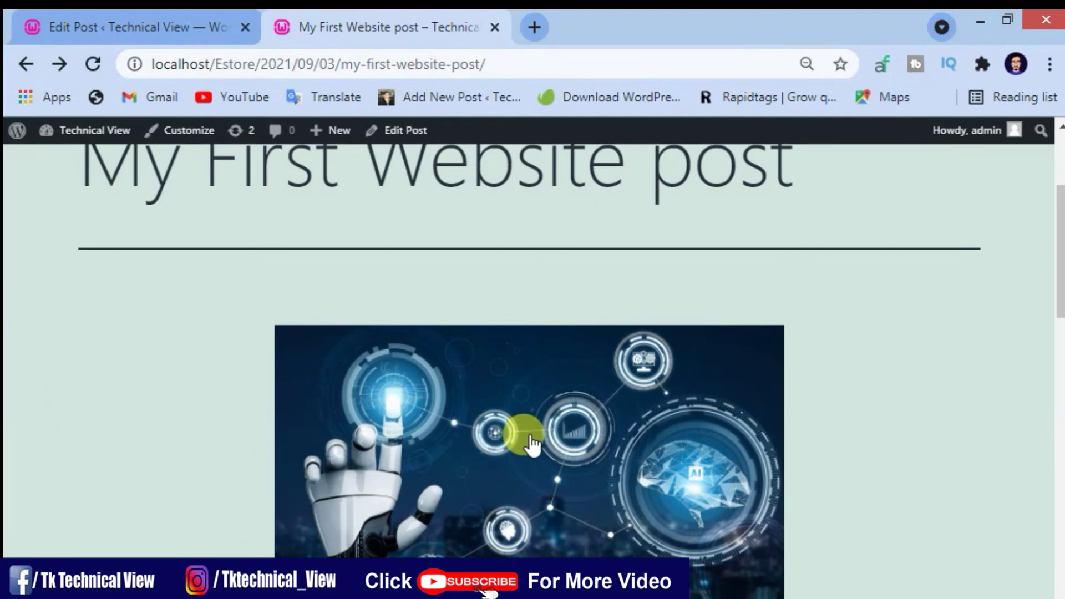
click(536, 490)
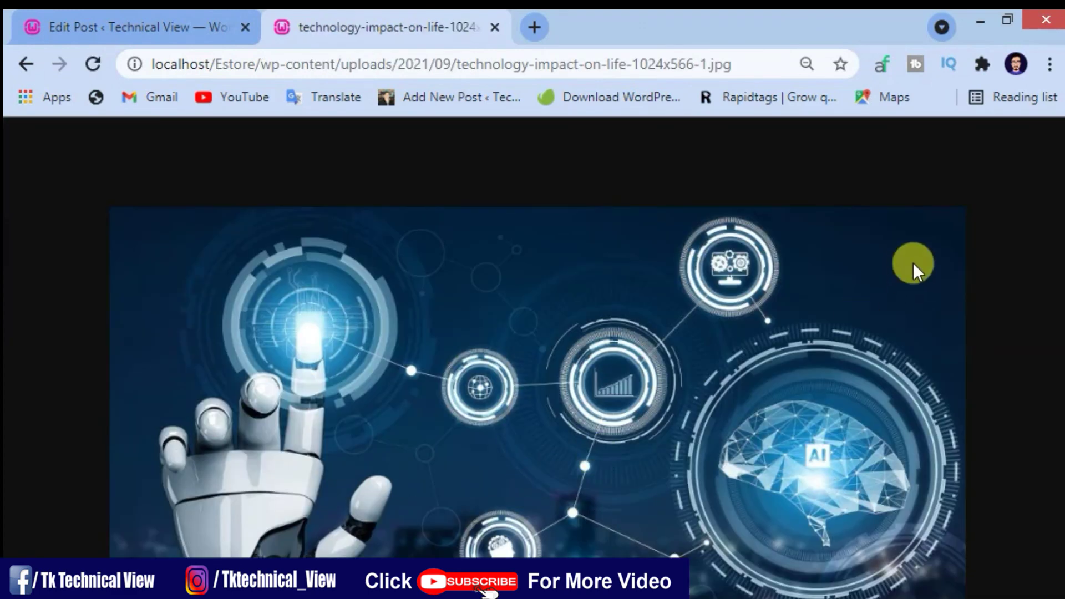
click(25, 64)
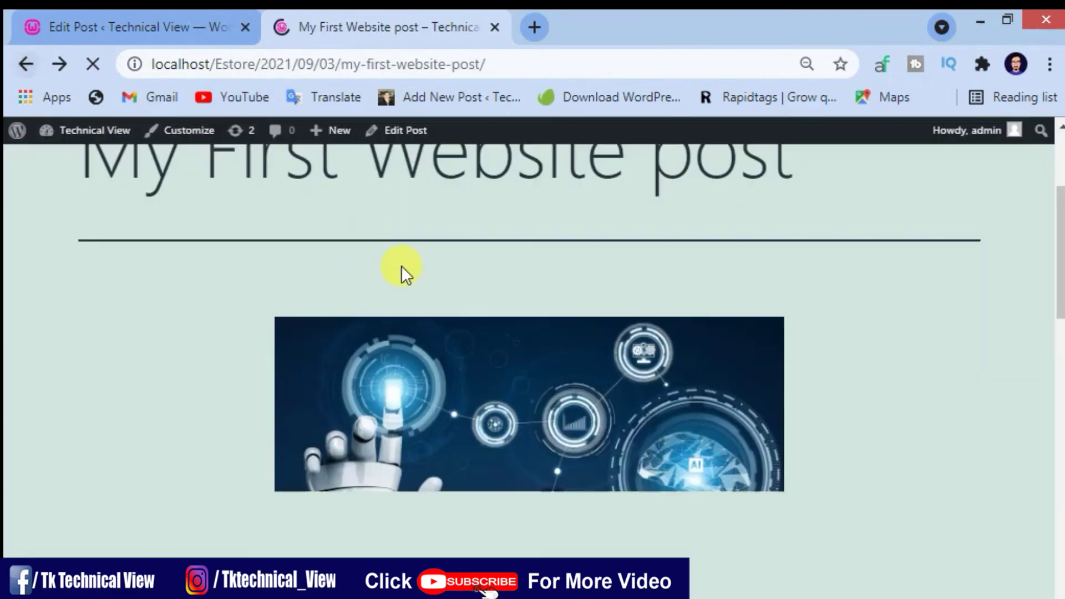
scroll(427, 310, down, 10)
scroll(427, 314, up, 5)
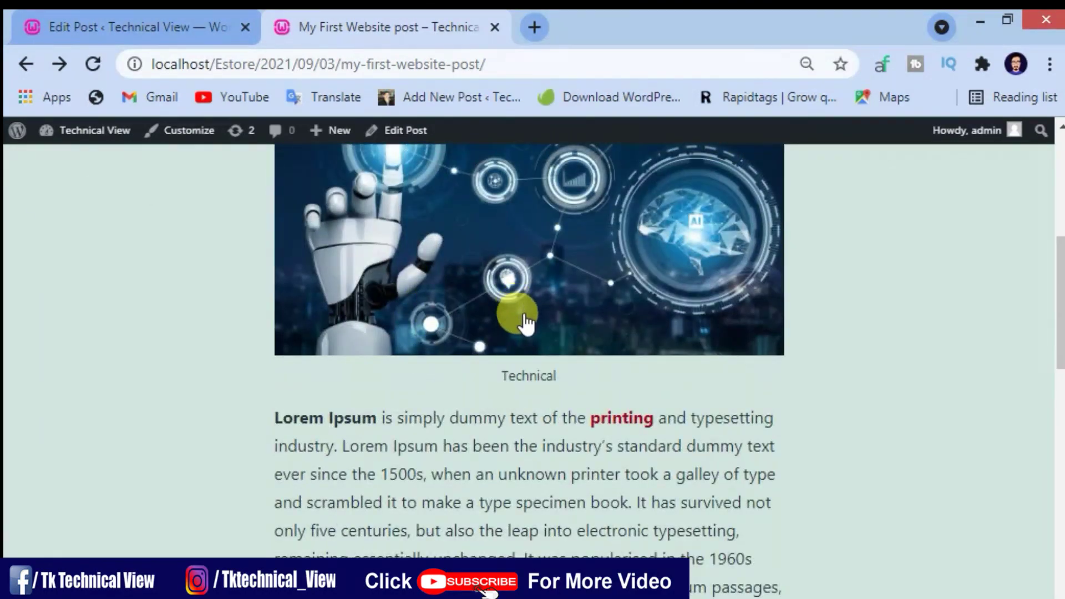
scroll(513, 310, up, 5)
click(227, 28)
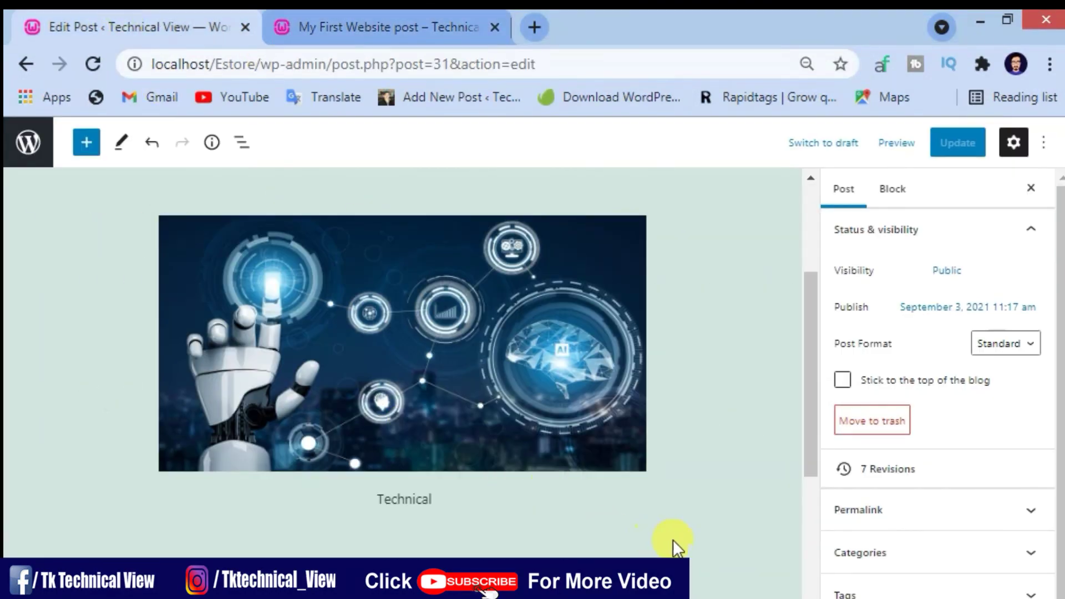